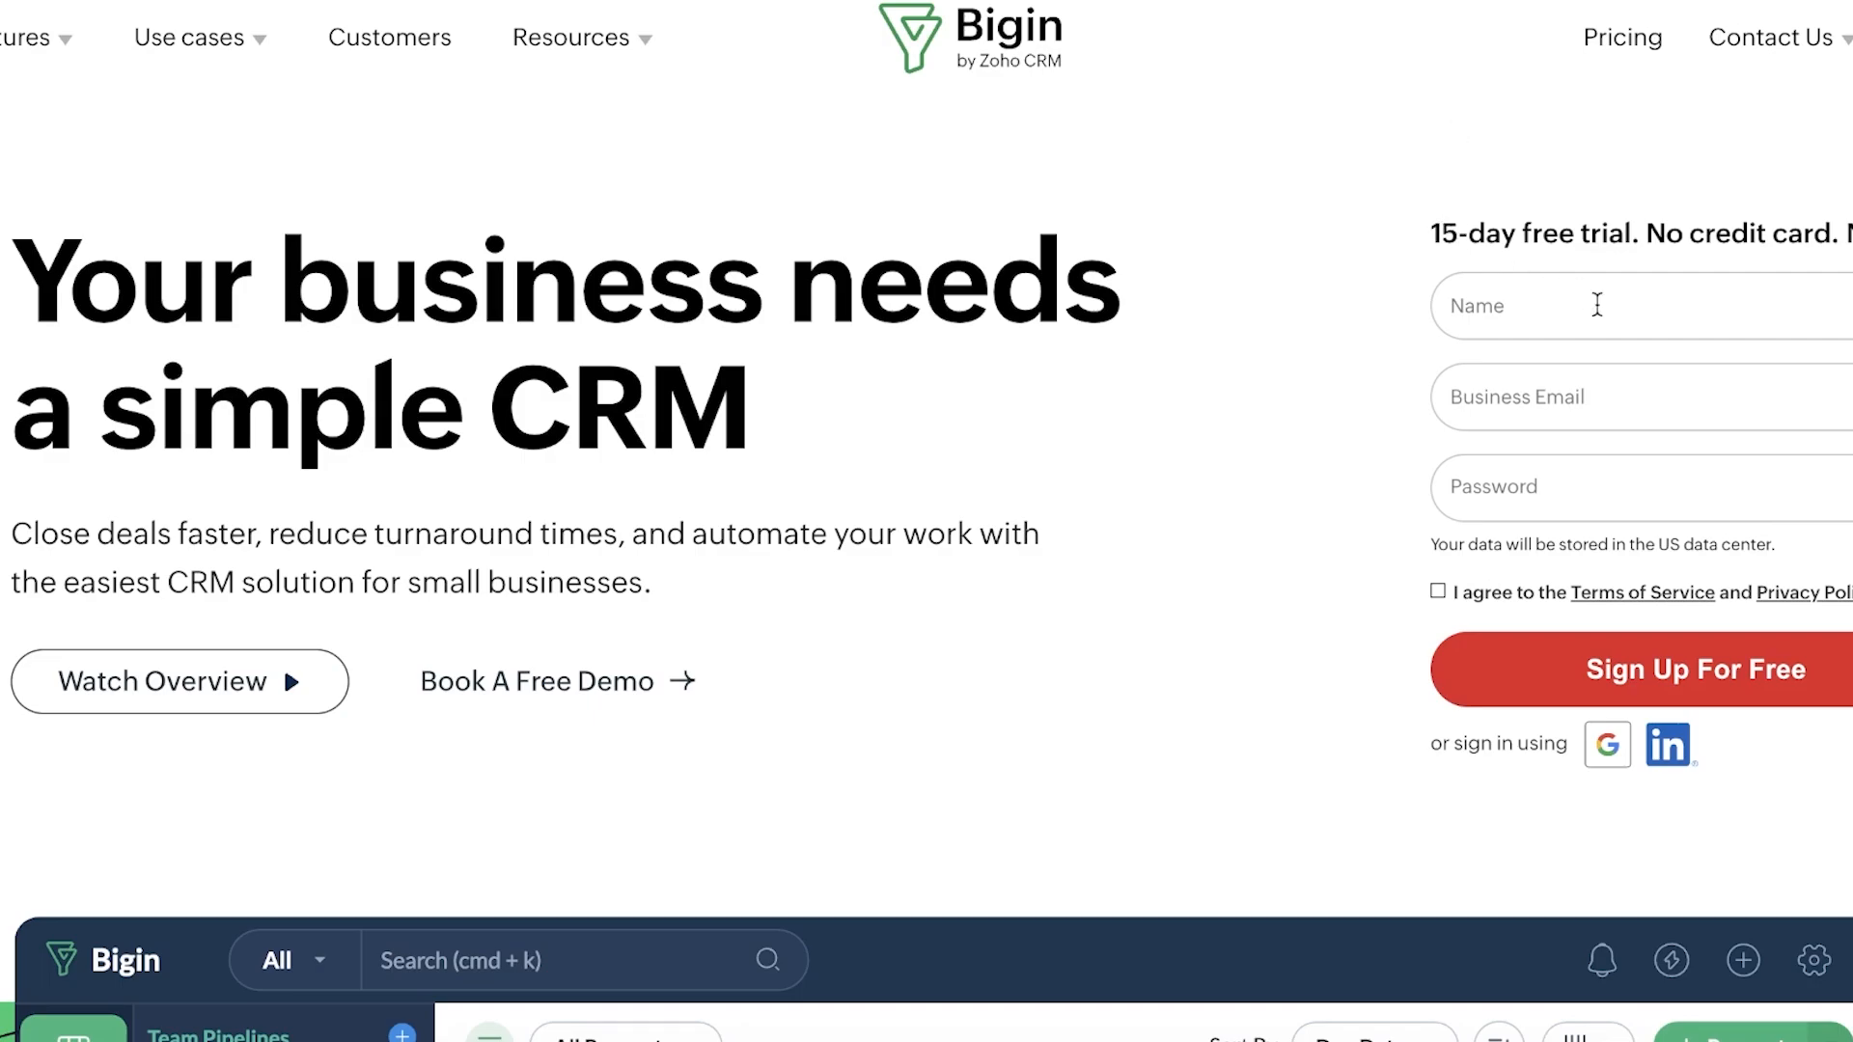
Step: Fill the free-trial sign-up form with the account holder's name, business email and a password
click(1668, 329)
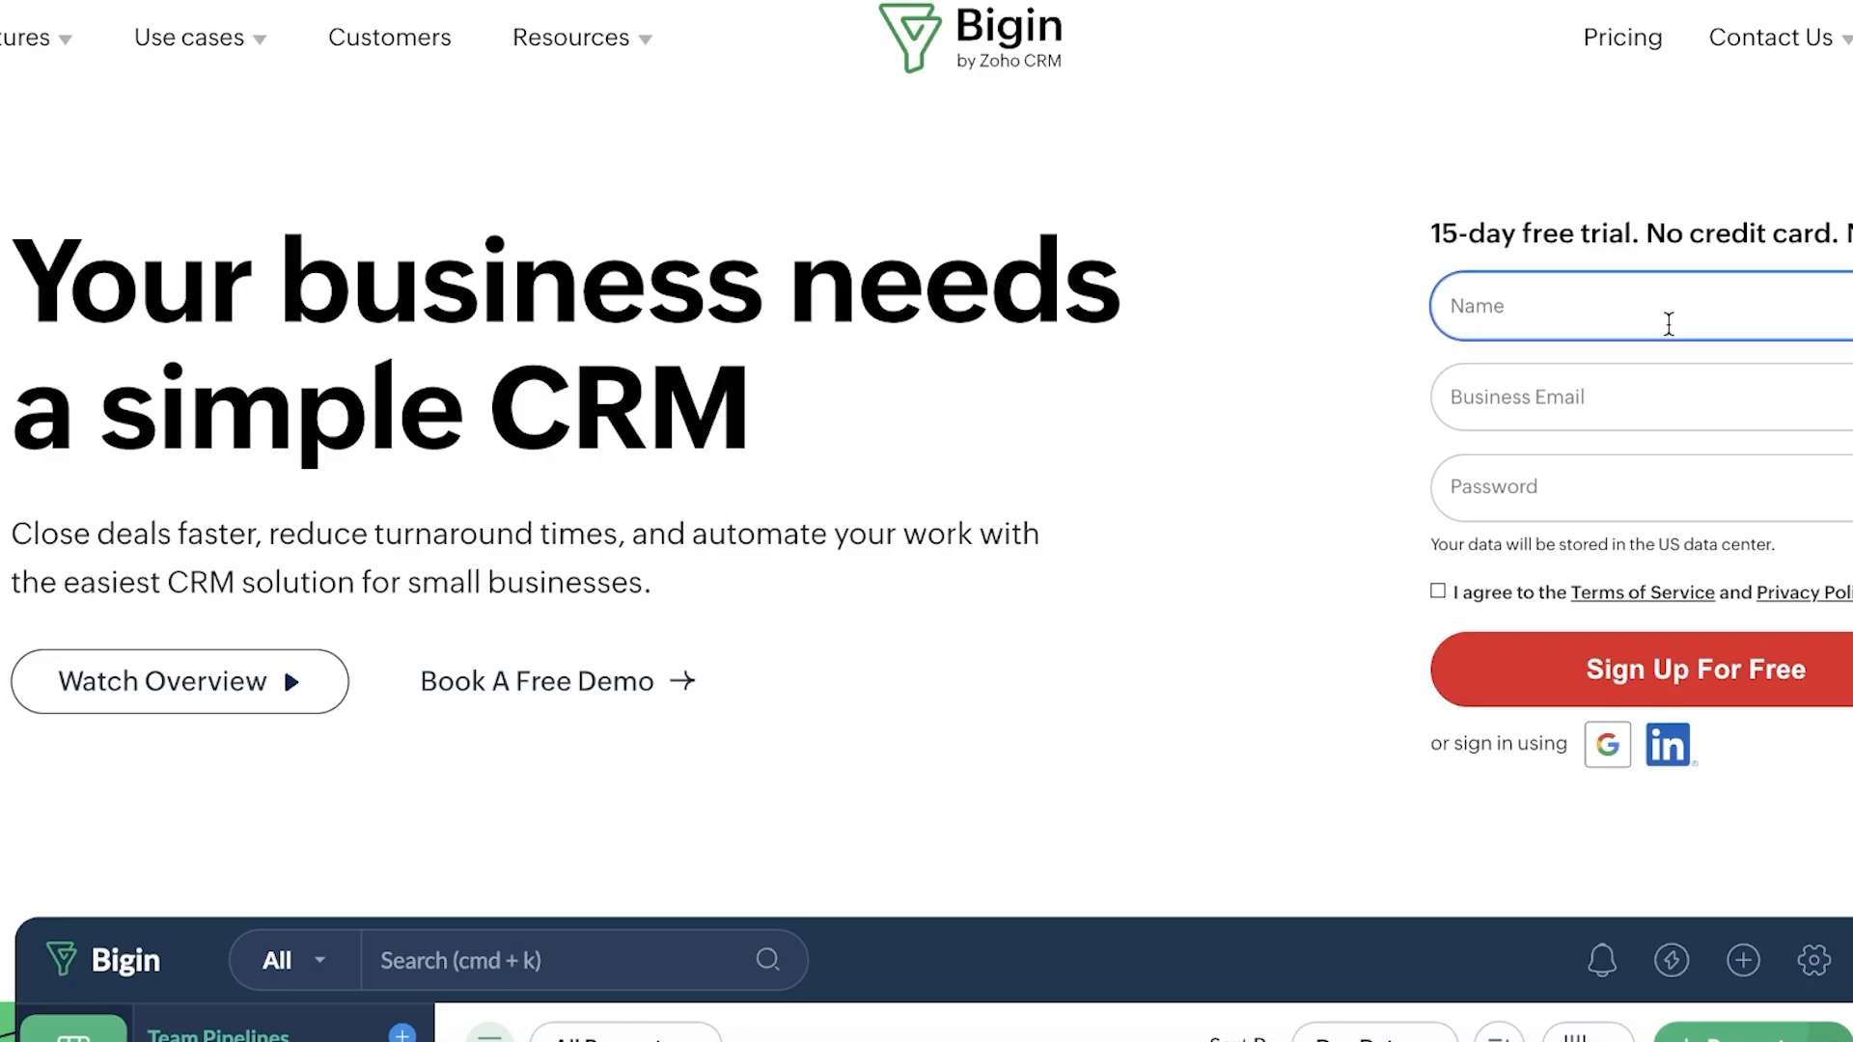
click(1405, 462)
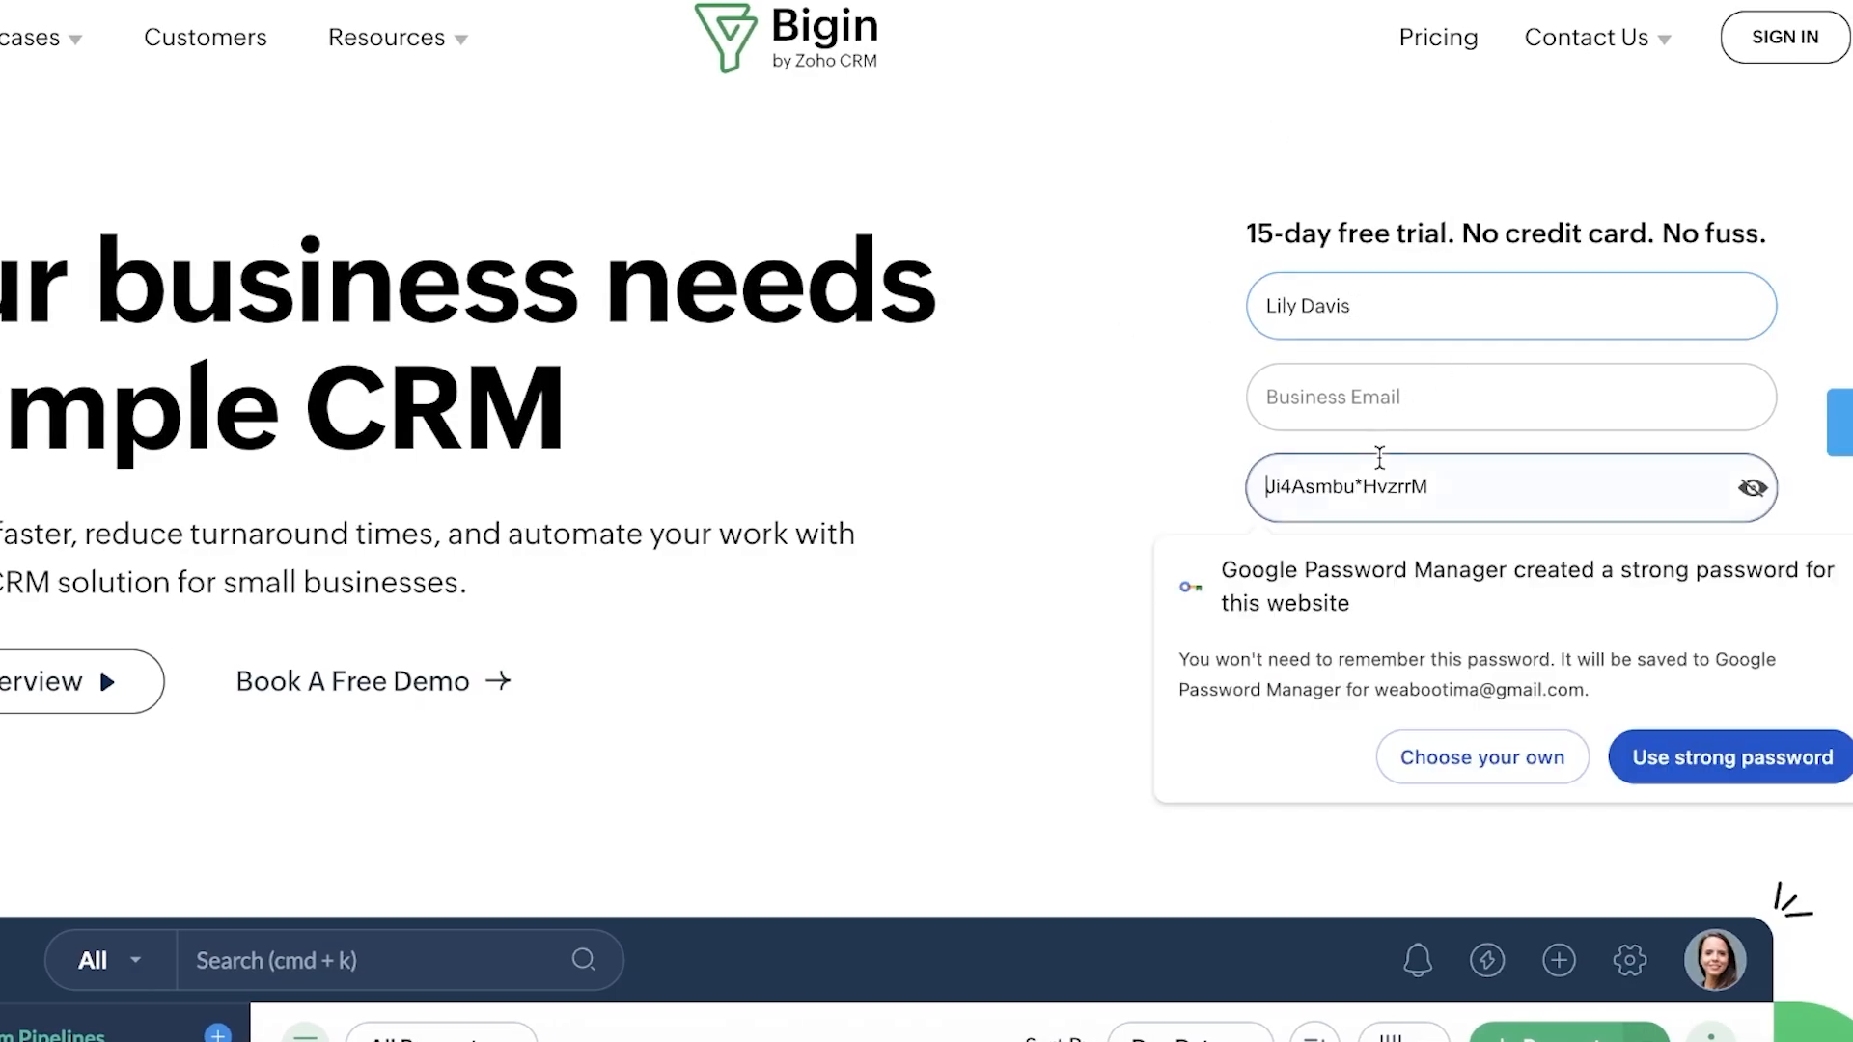
click(1459, 409)
text(w)
key(BackSpace)
text(the)
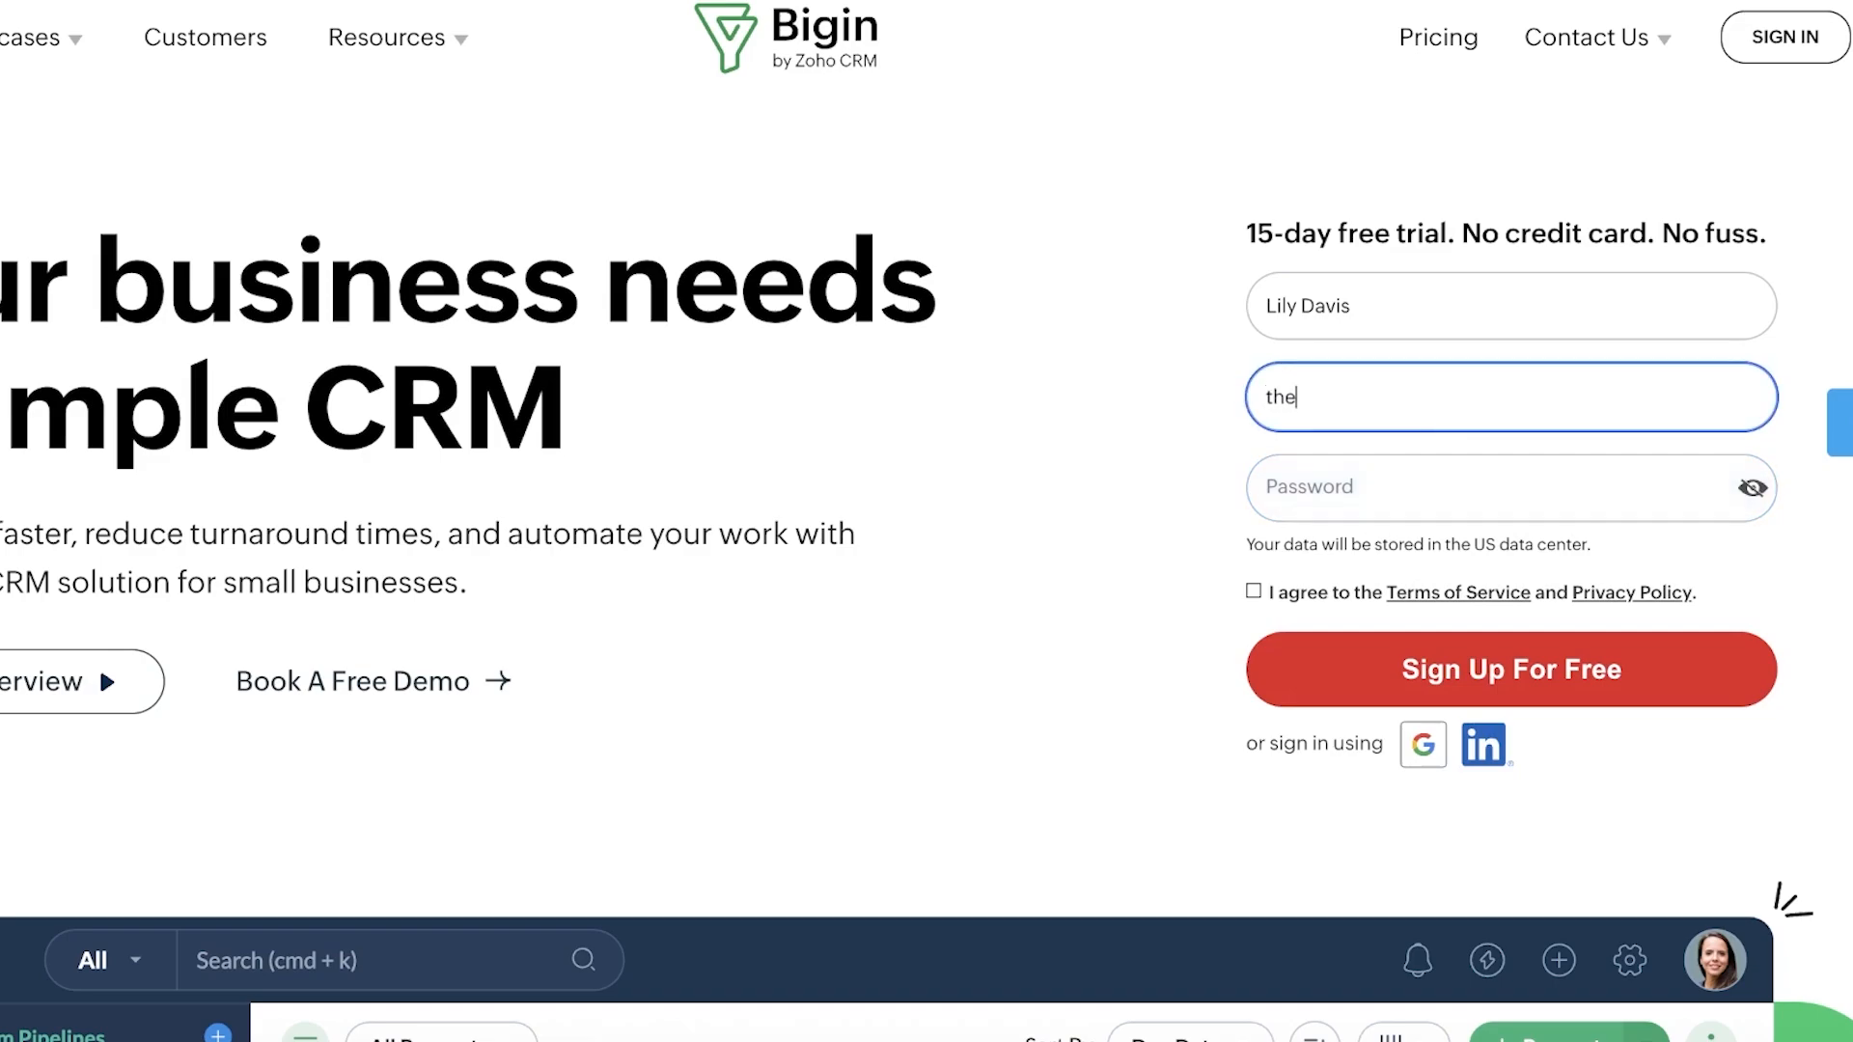
key(BackSpace)
key(BackSpace)
key(BackSpace)
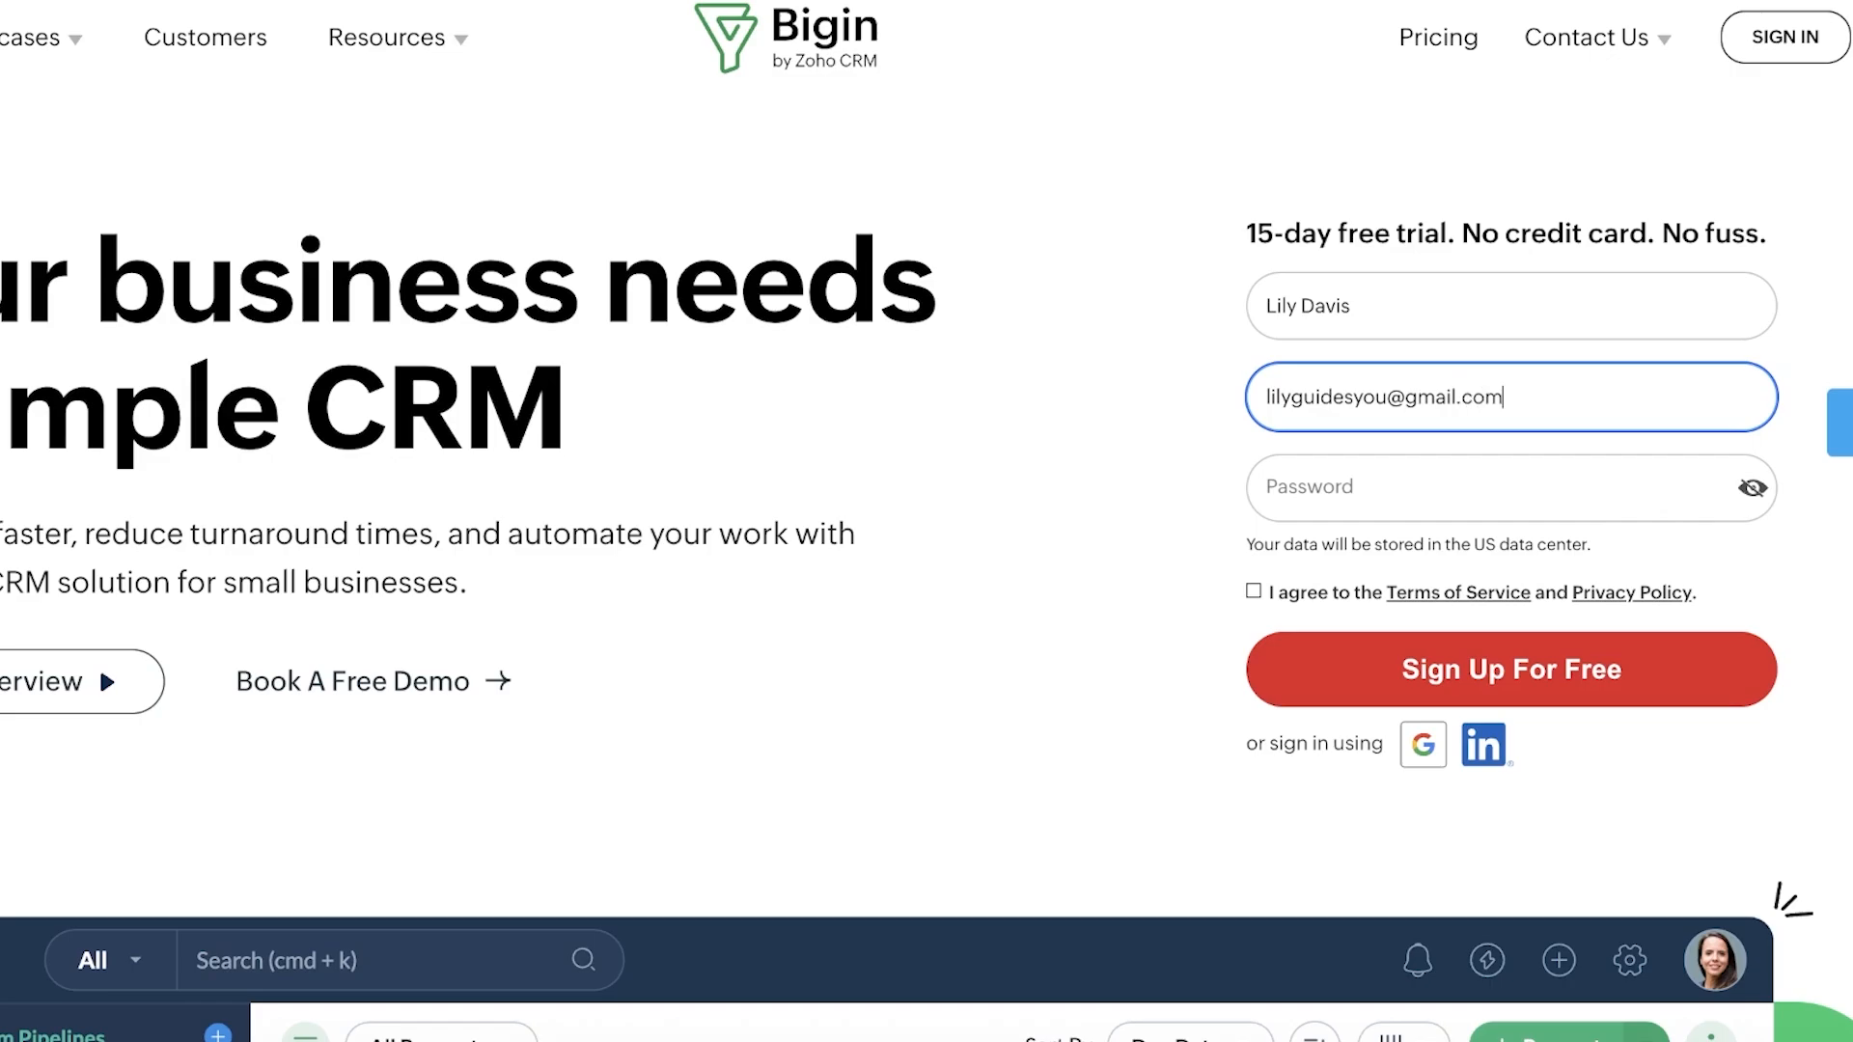
click(1381, 463)
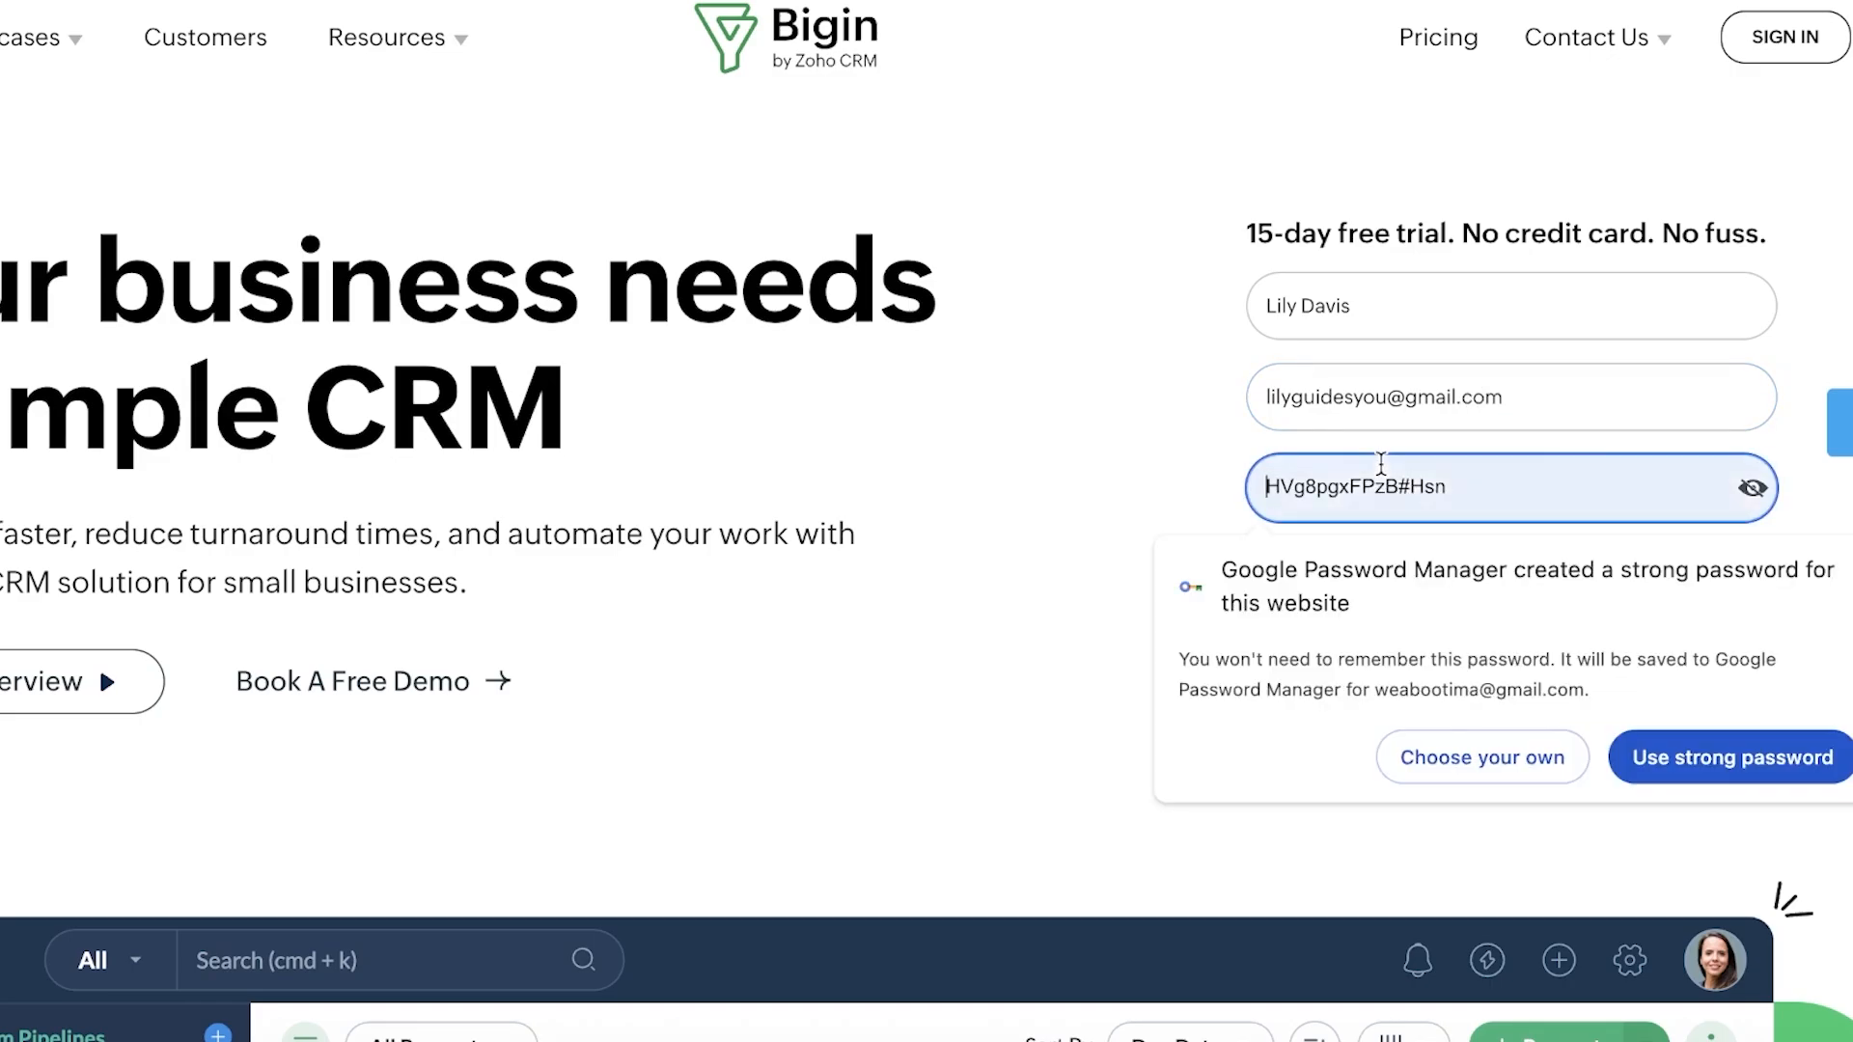
text(••••••)
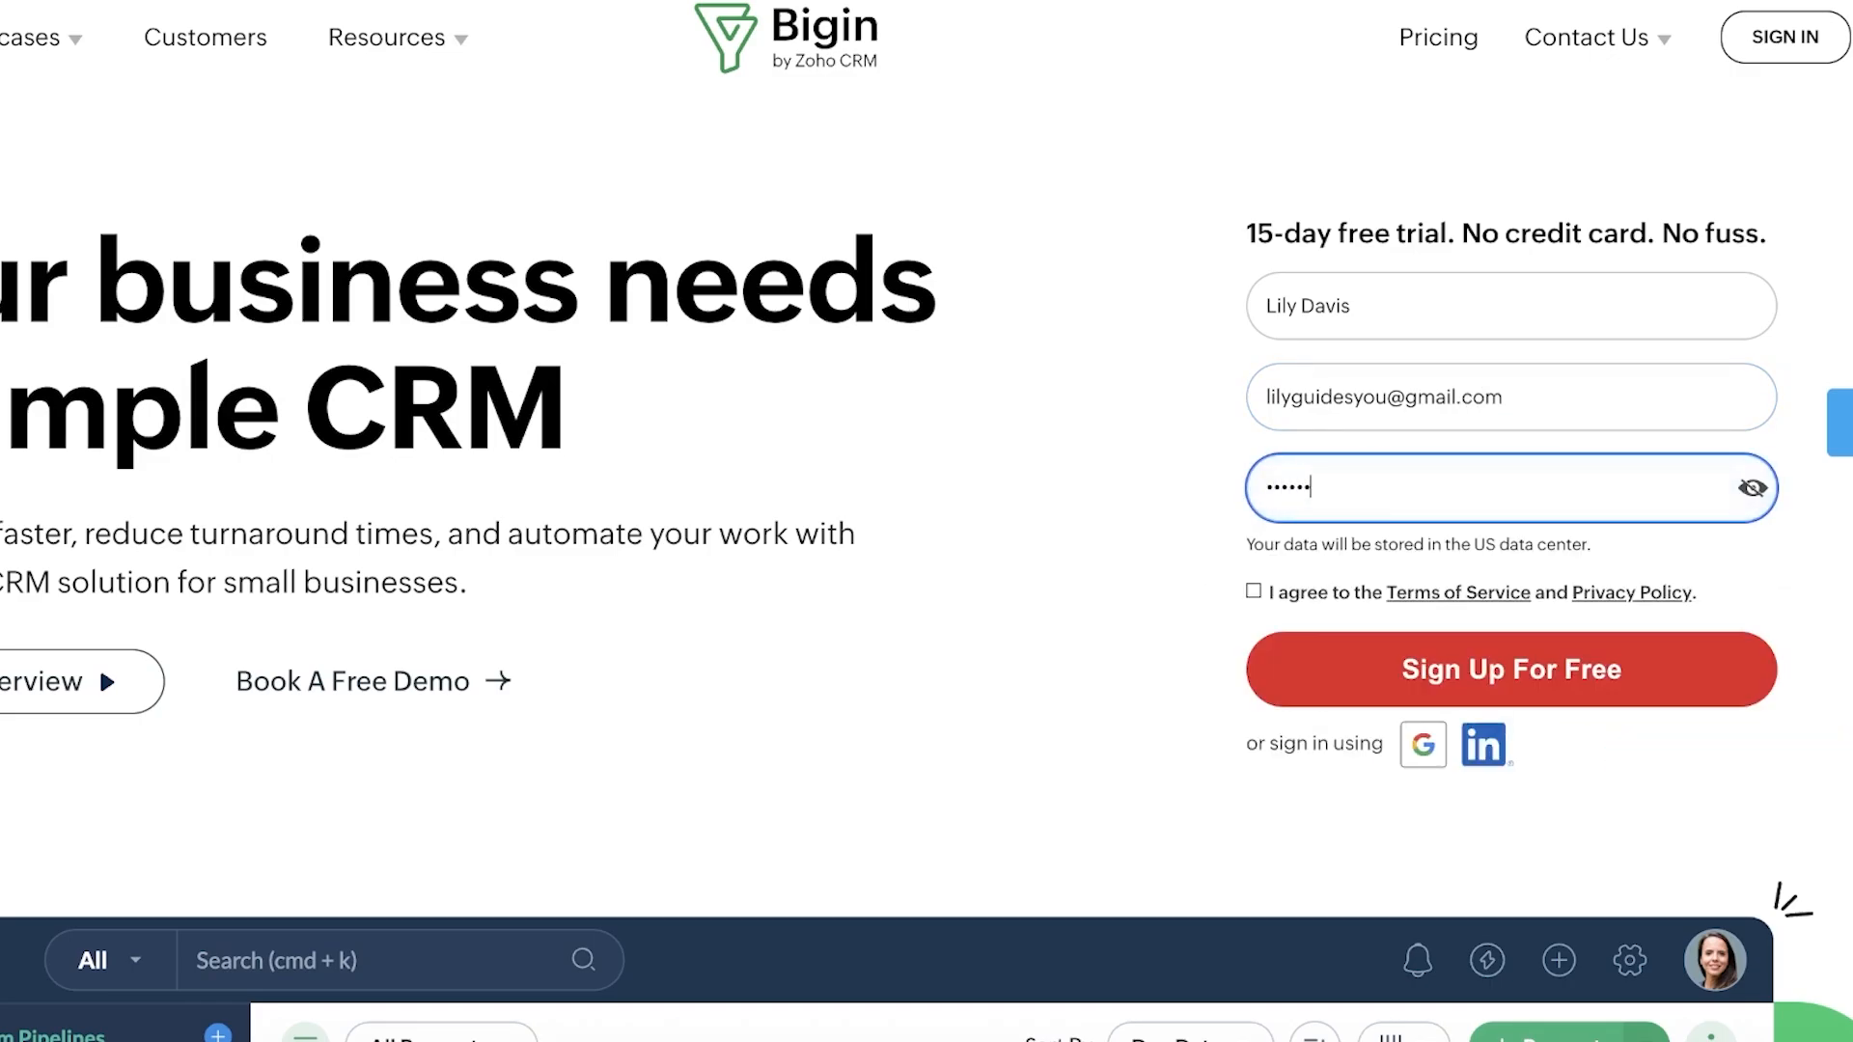
text(•••)
Step: Accept the terms and submit, retry with a different email, then continue via Google sign-in
click(1258, 592)
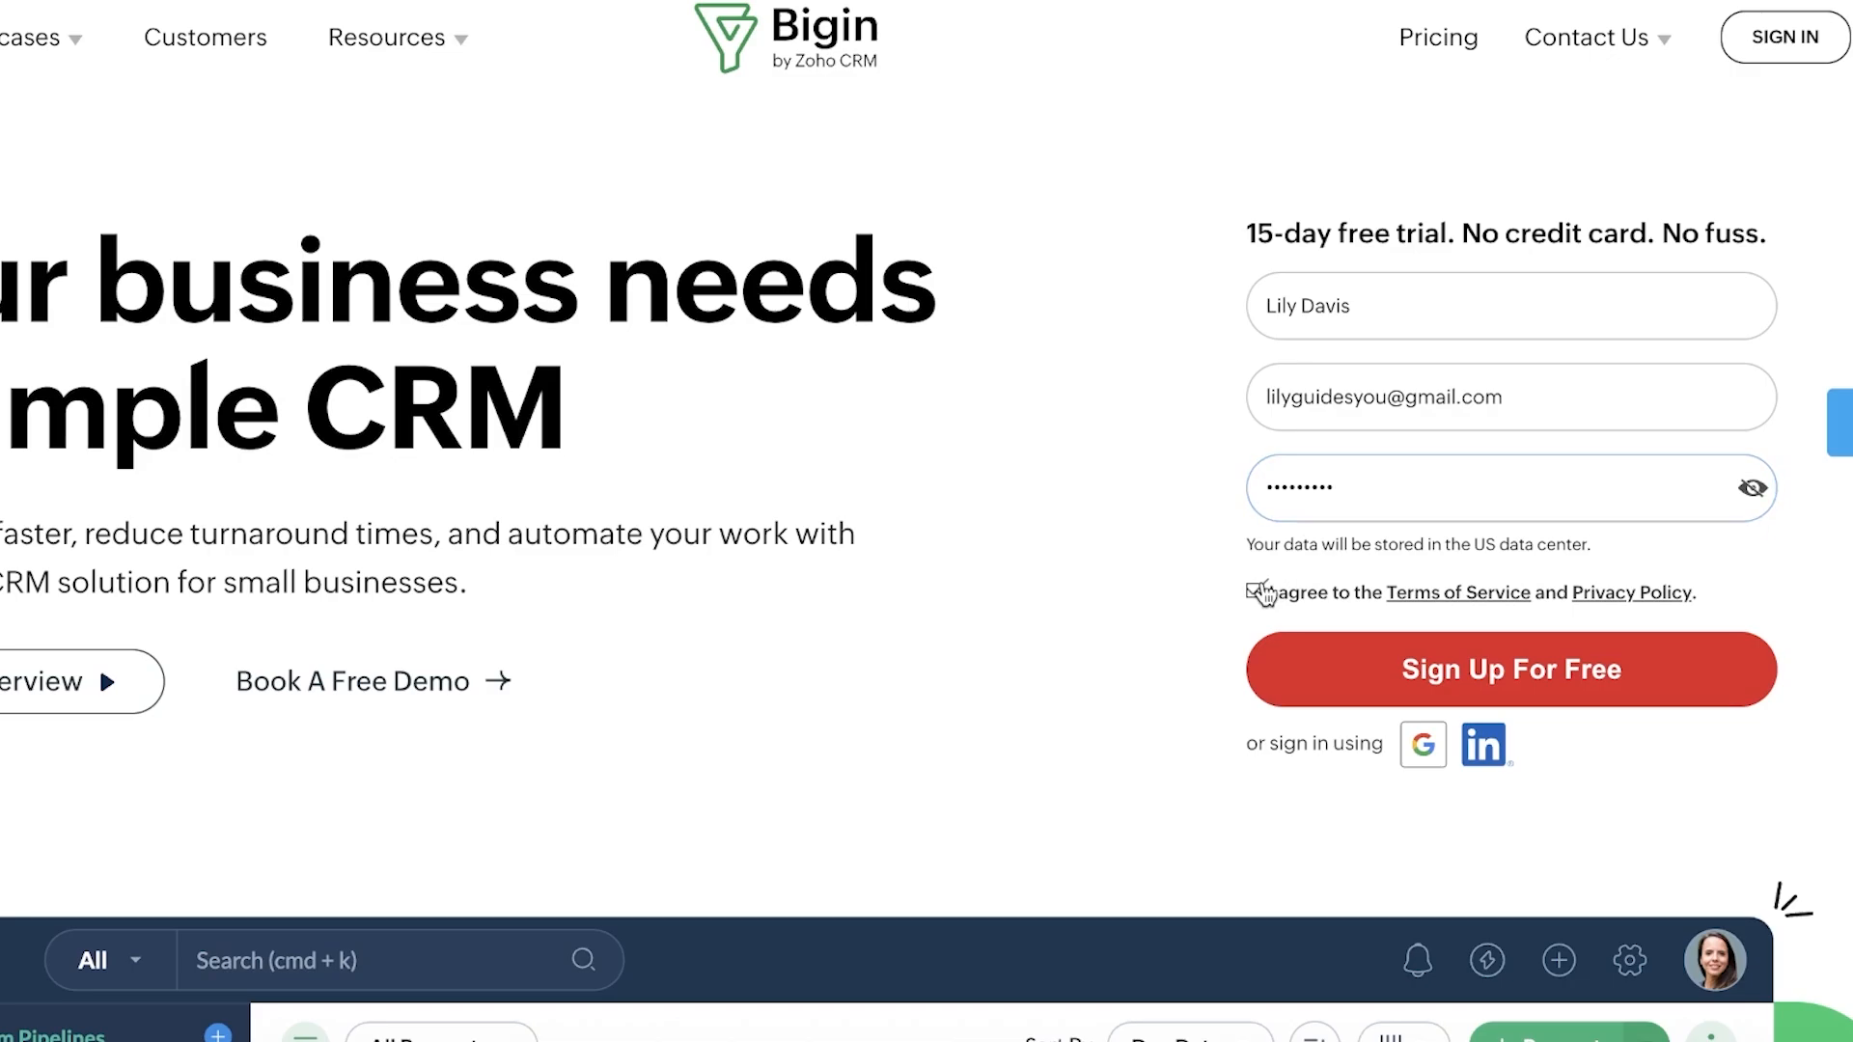
click(1388, 671)
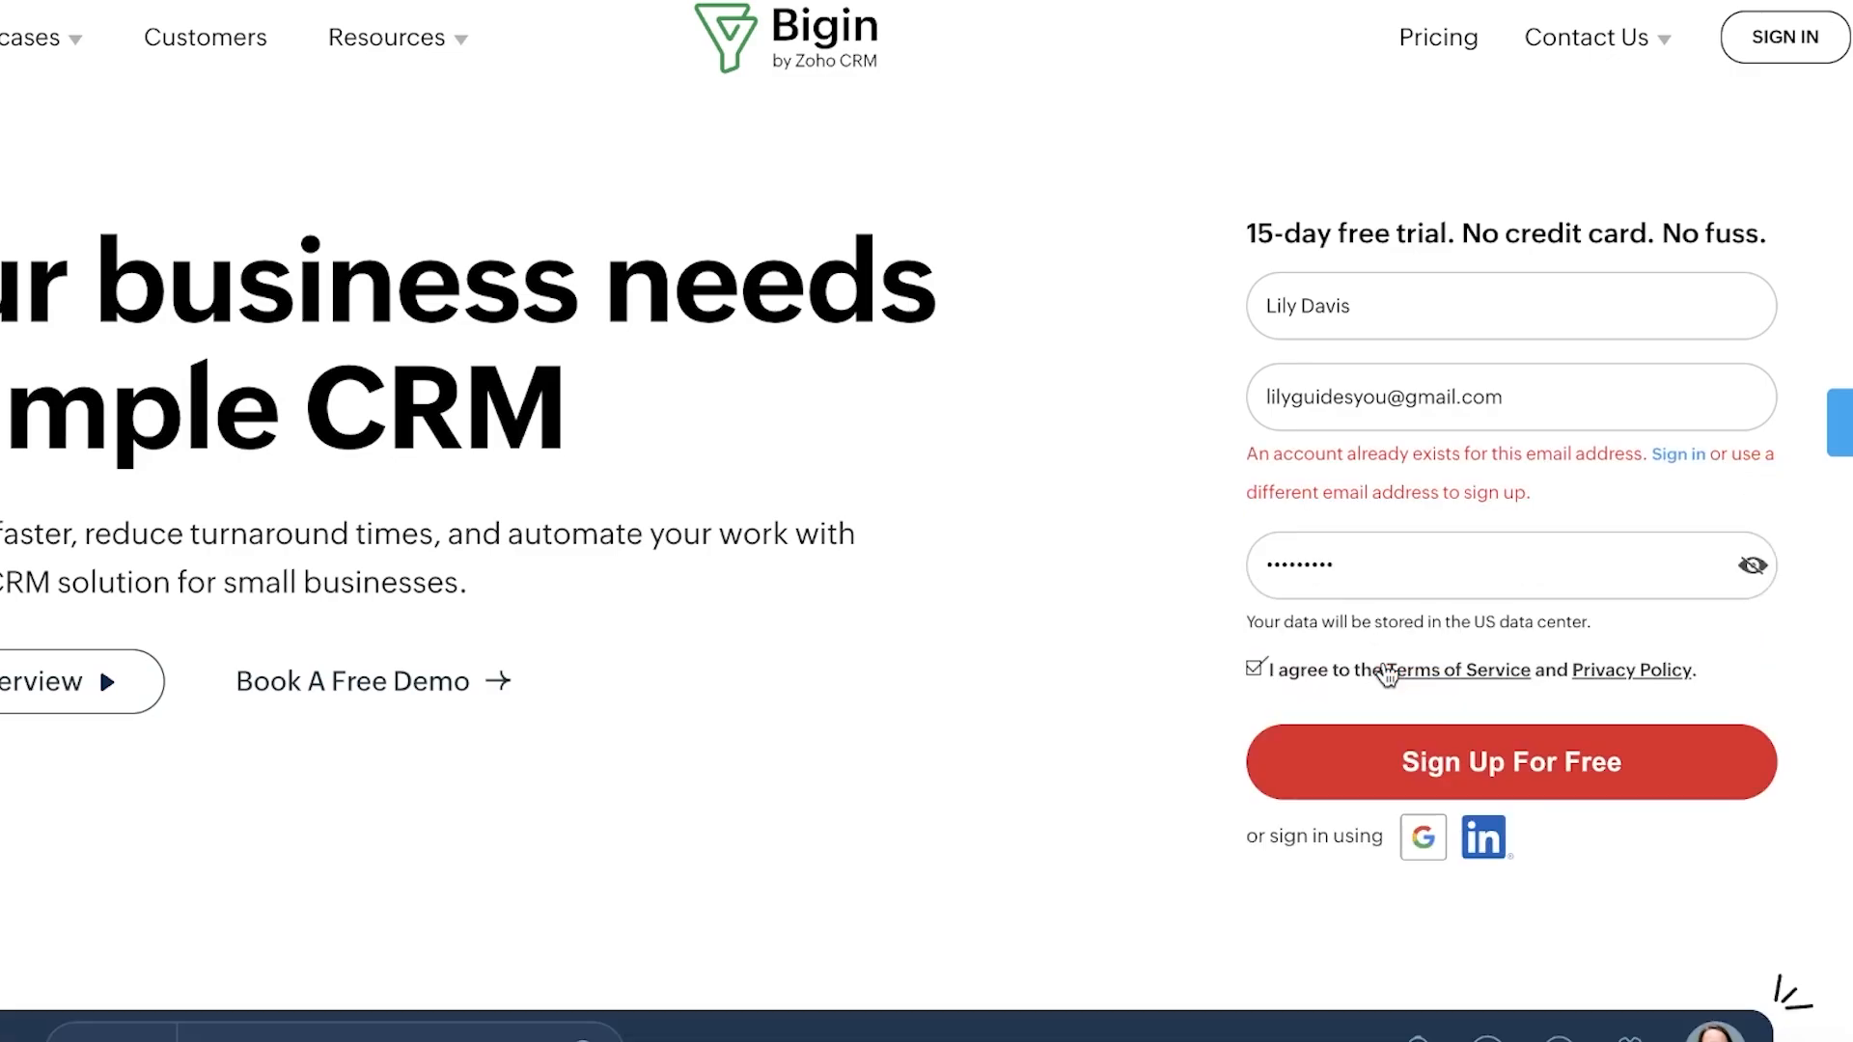
double_click(1327, 397)
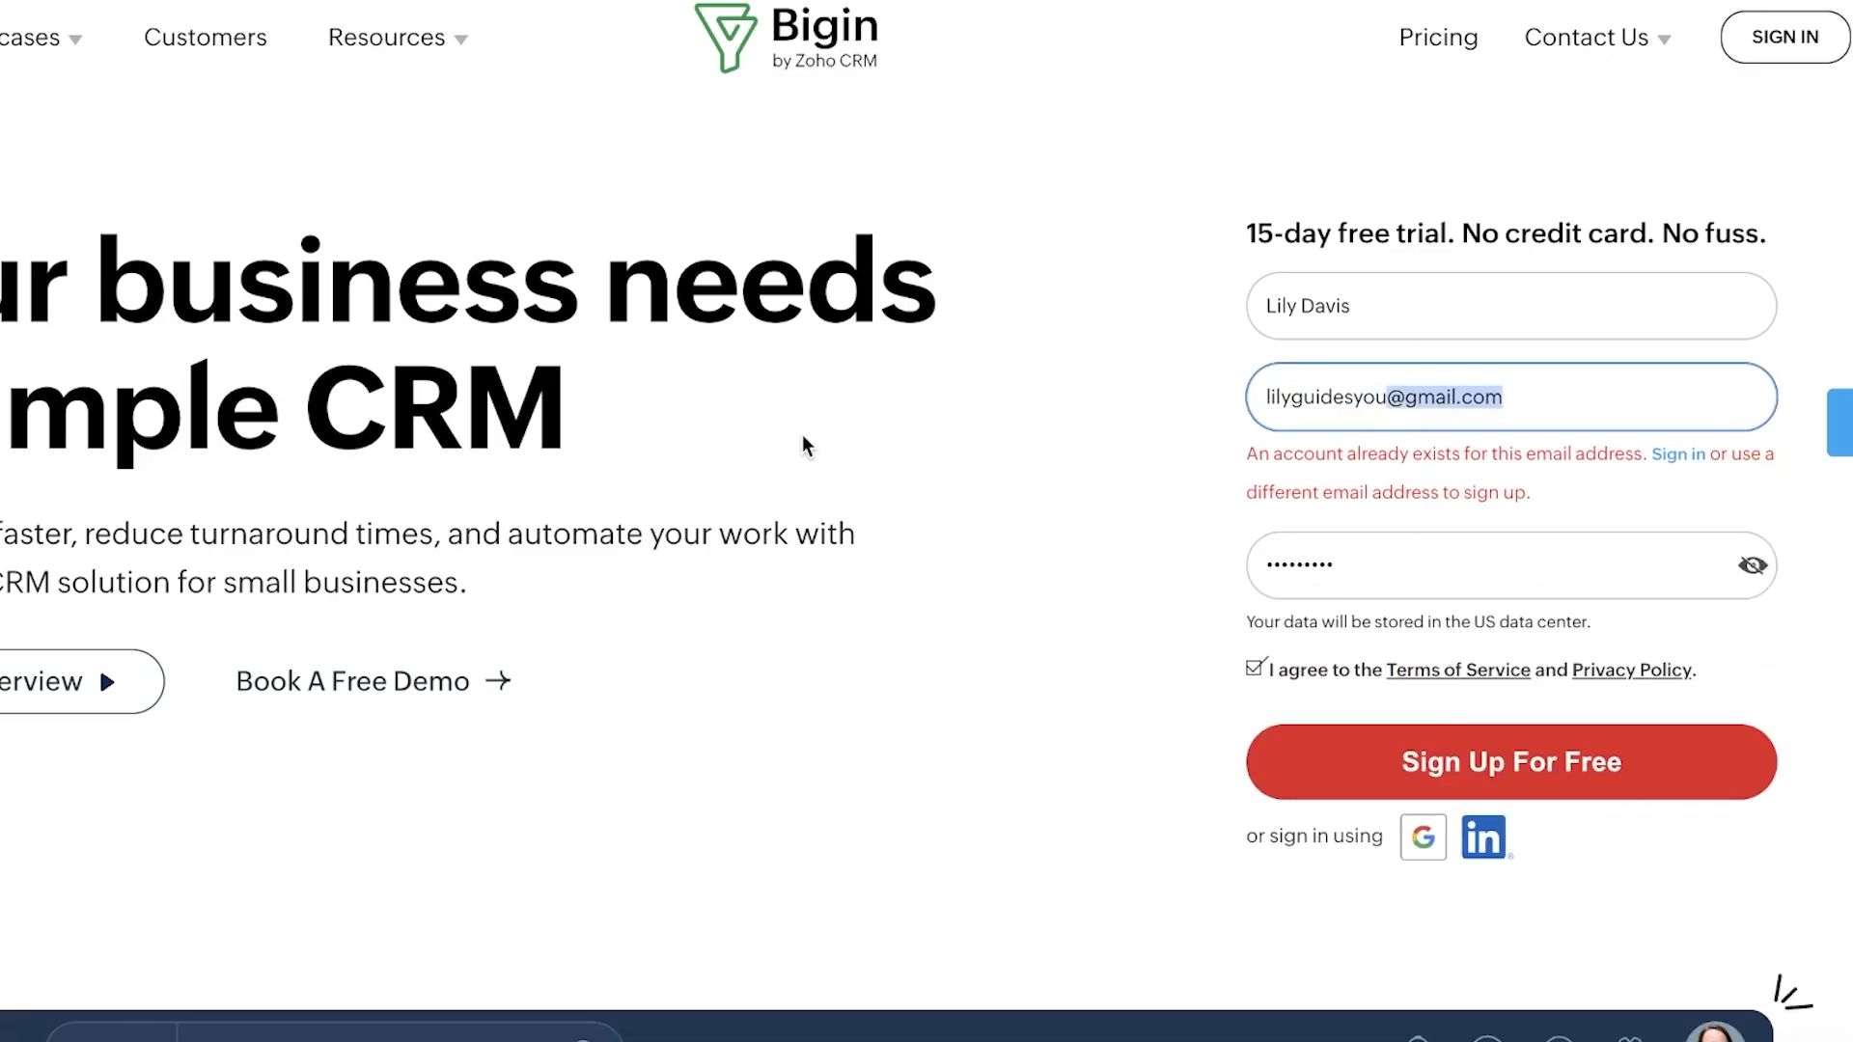
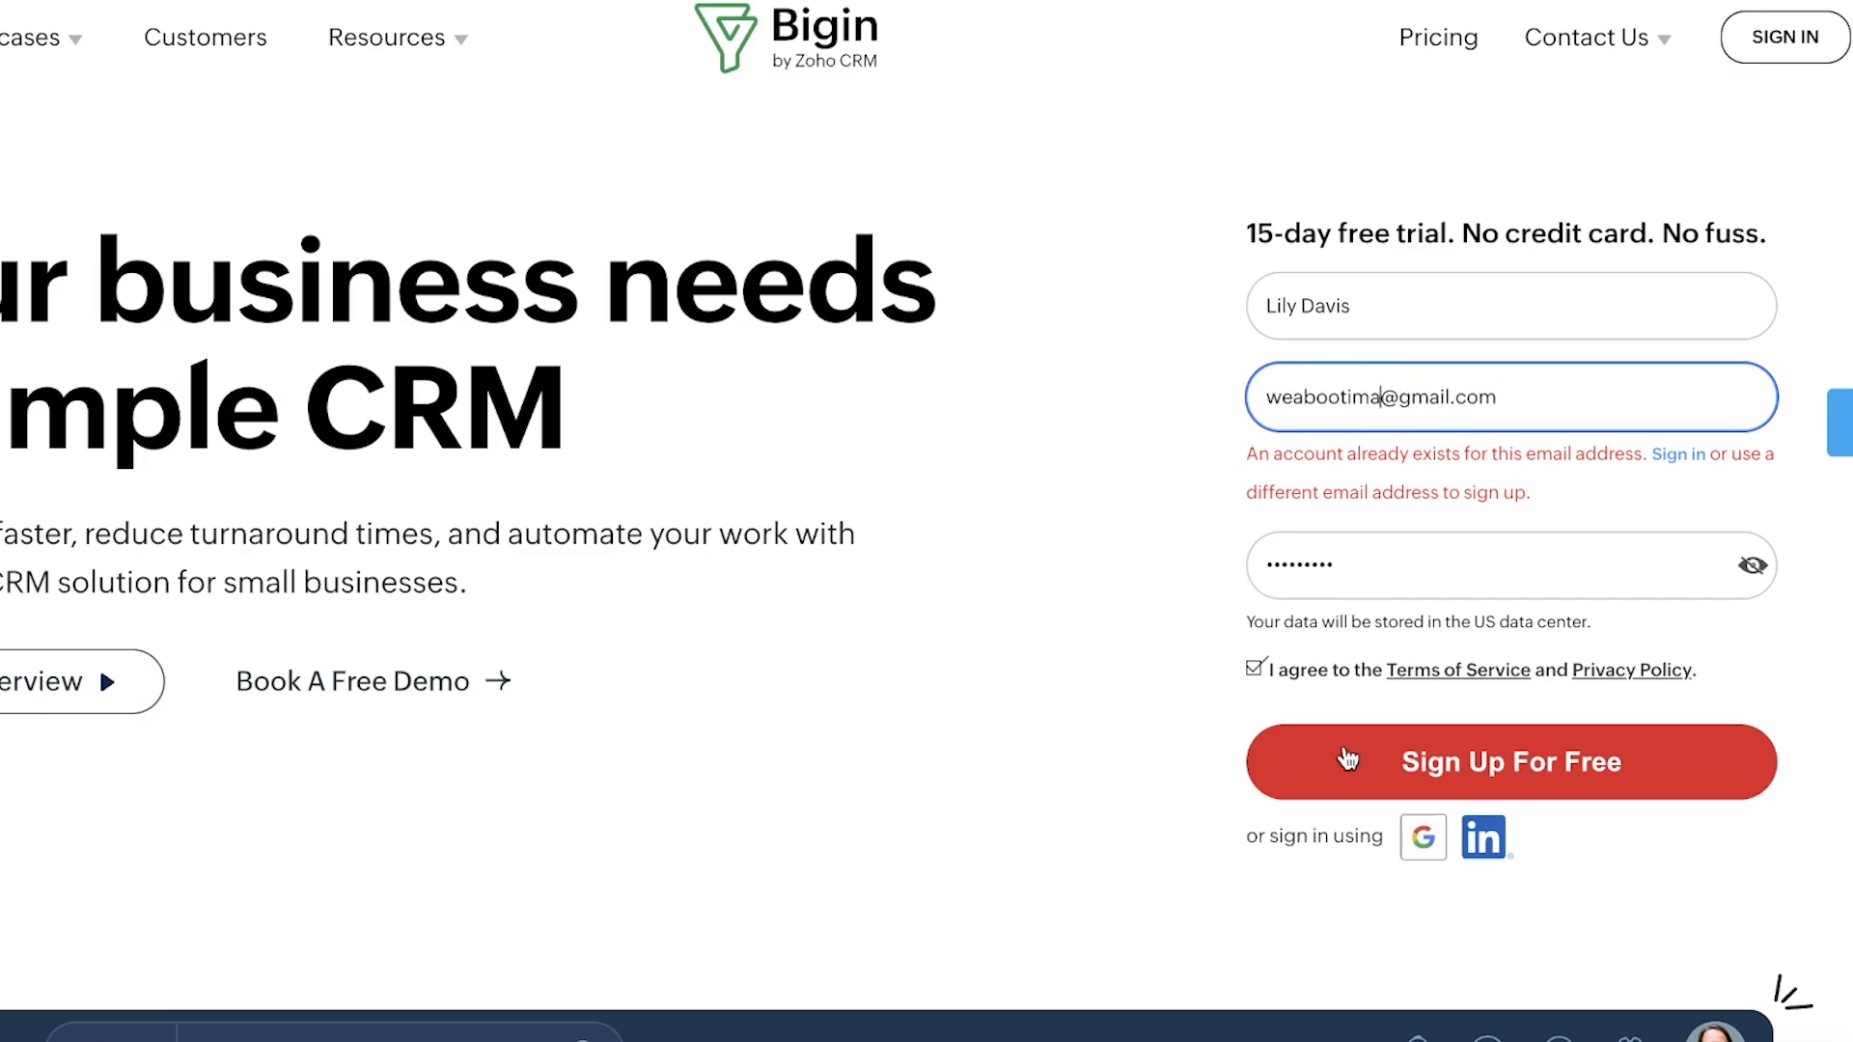
click(1346, 761)
click(1360, 697)
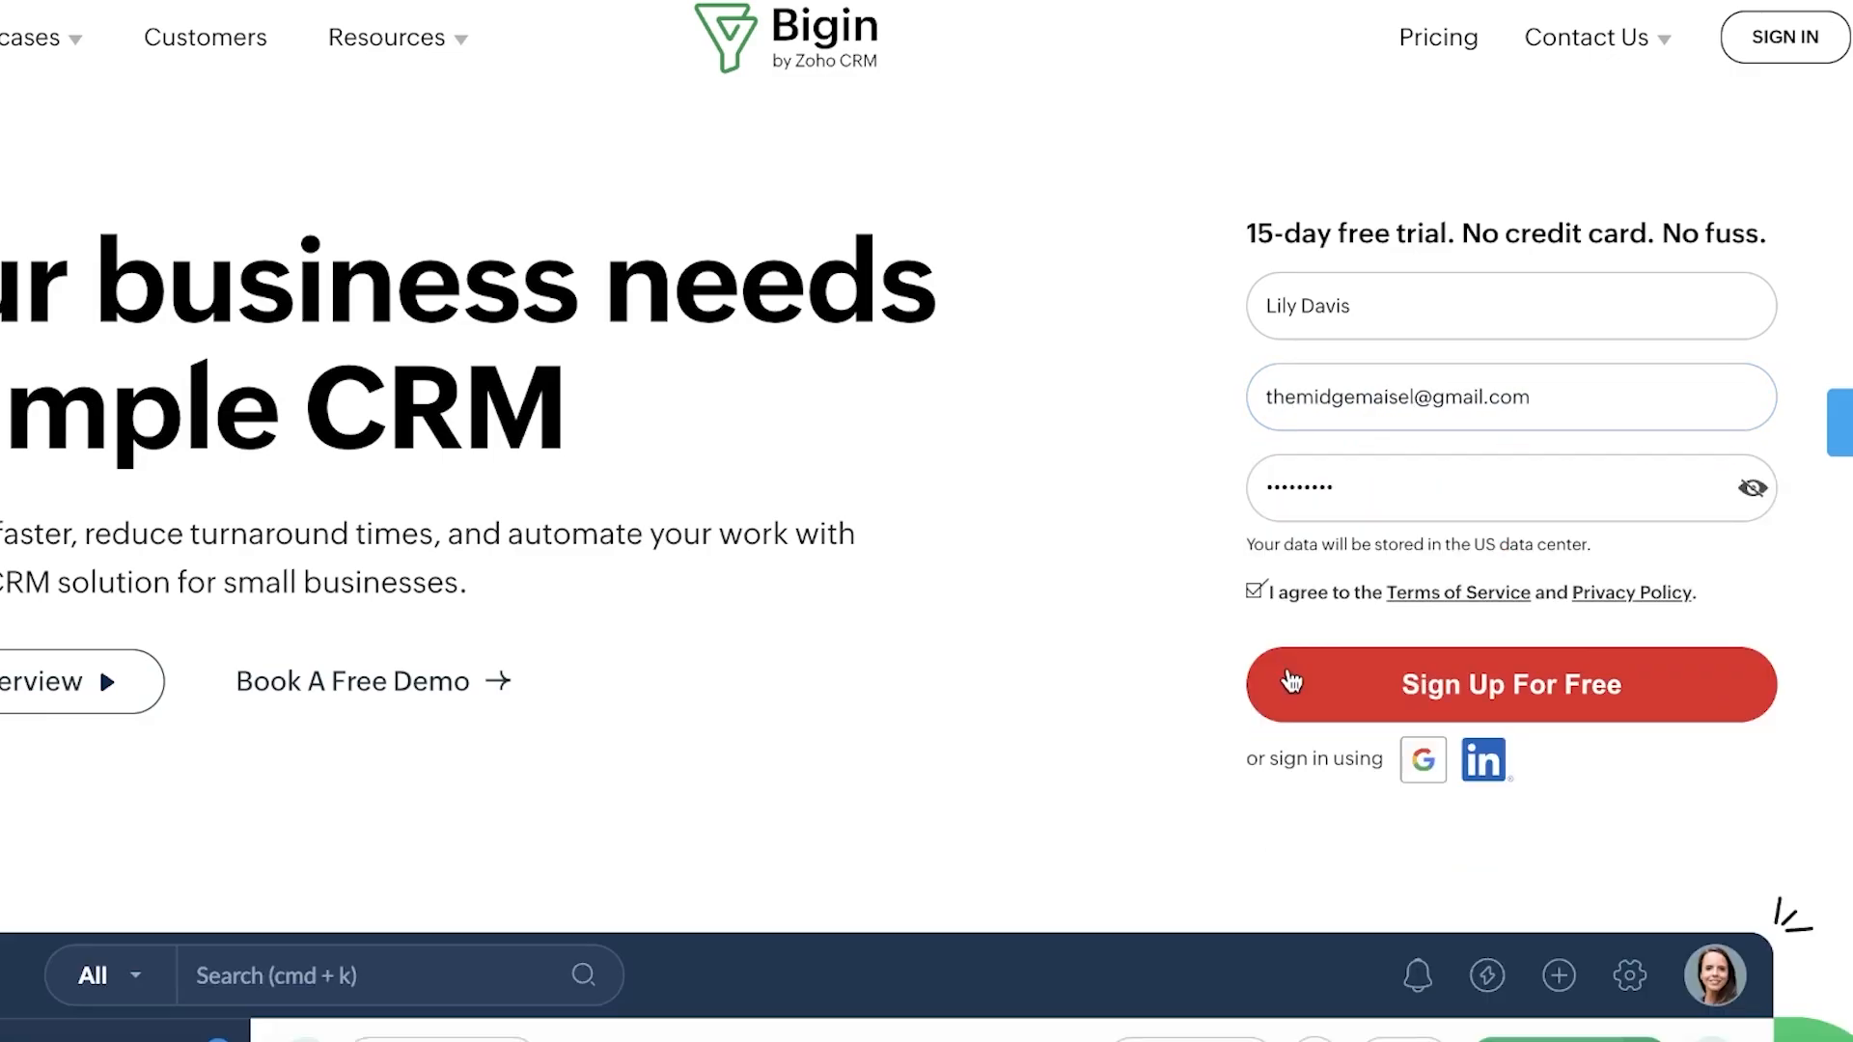
click(1290, 682)
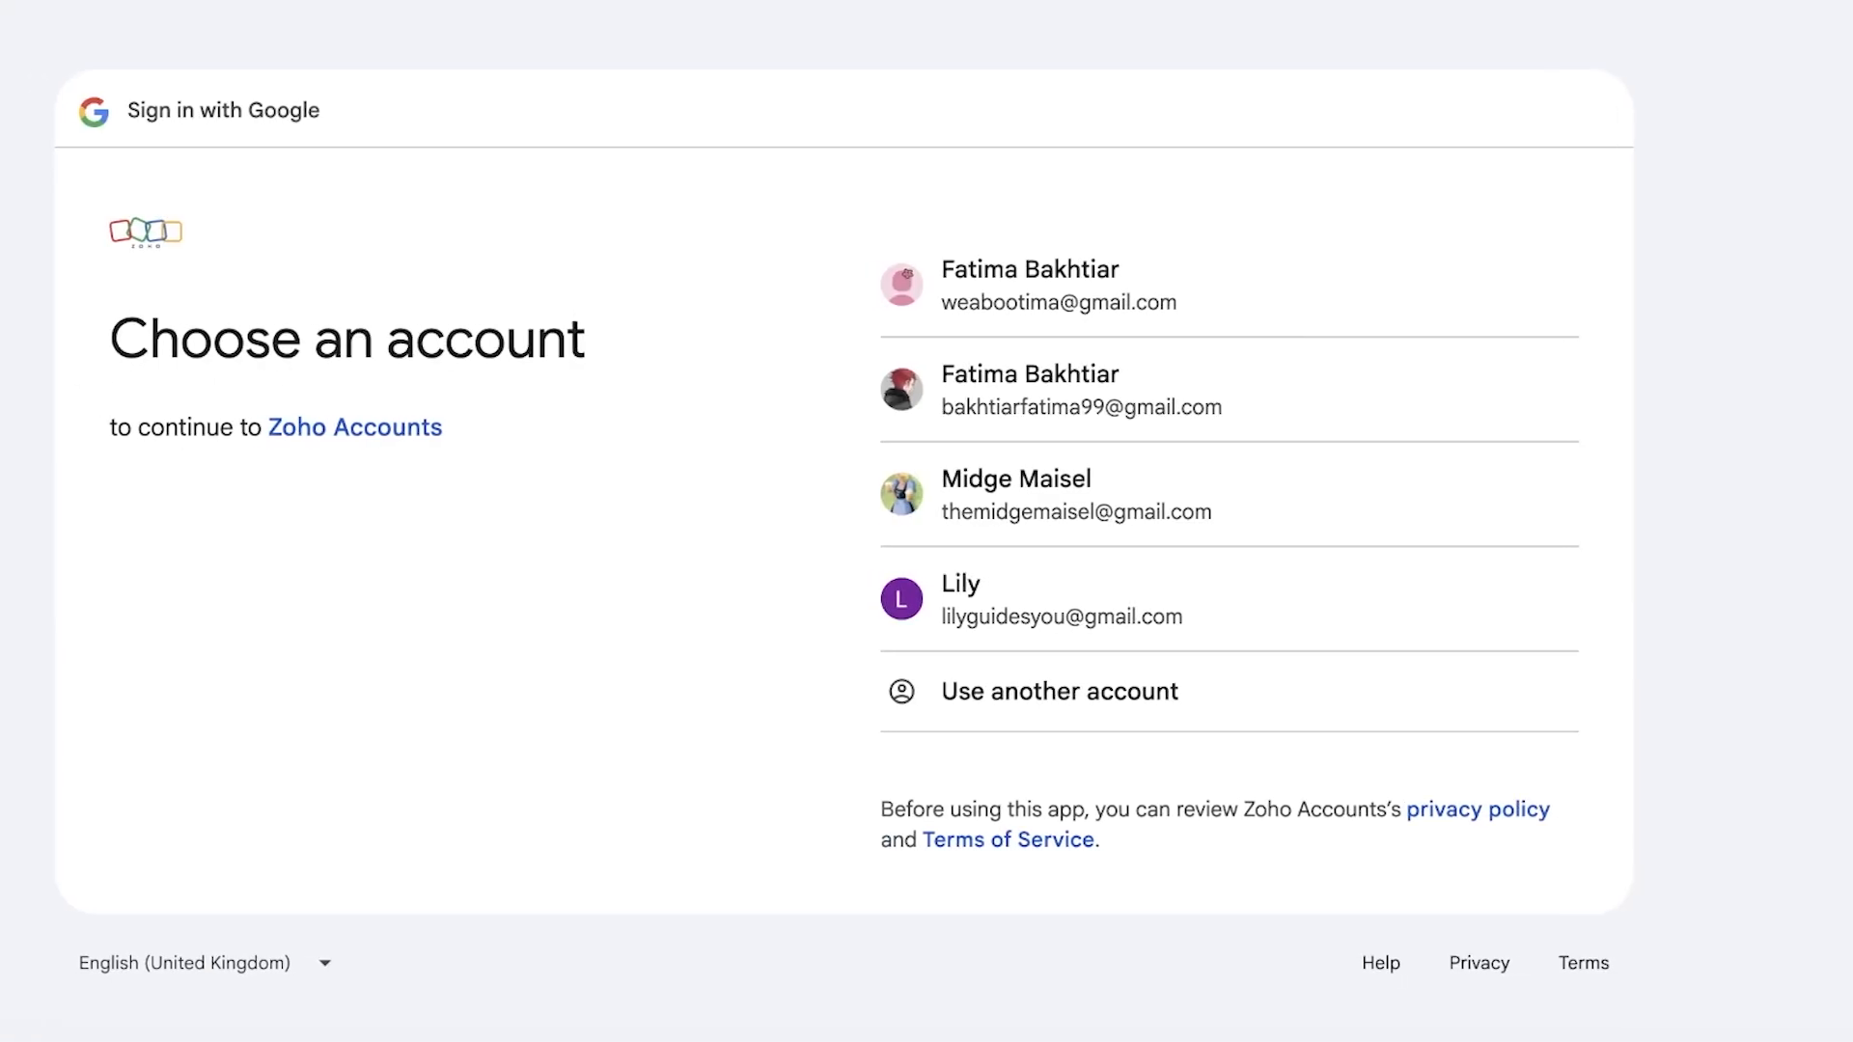
Step: Choose the Google account, confirm linking it to the existing Zoho account, and submit the password
click(1498, 439)
click(1129, 411)
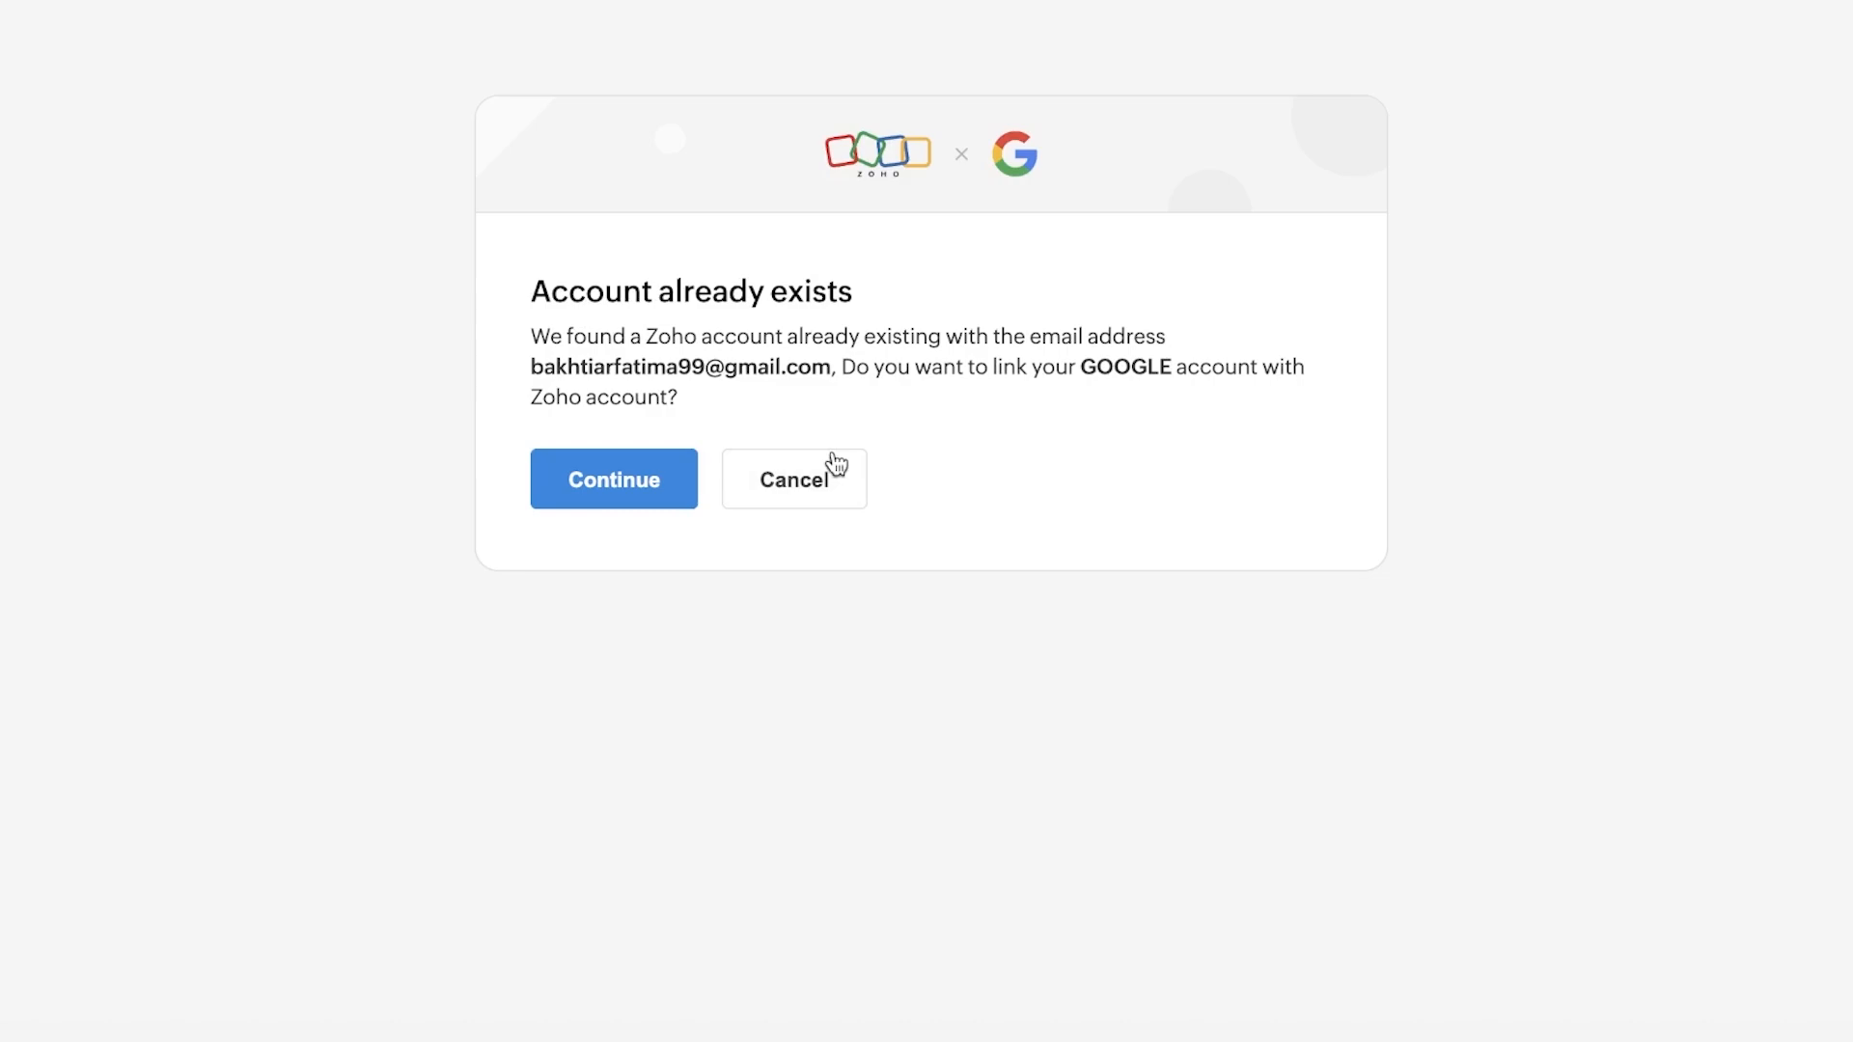
click(643, 482)
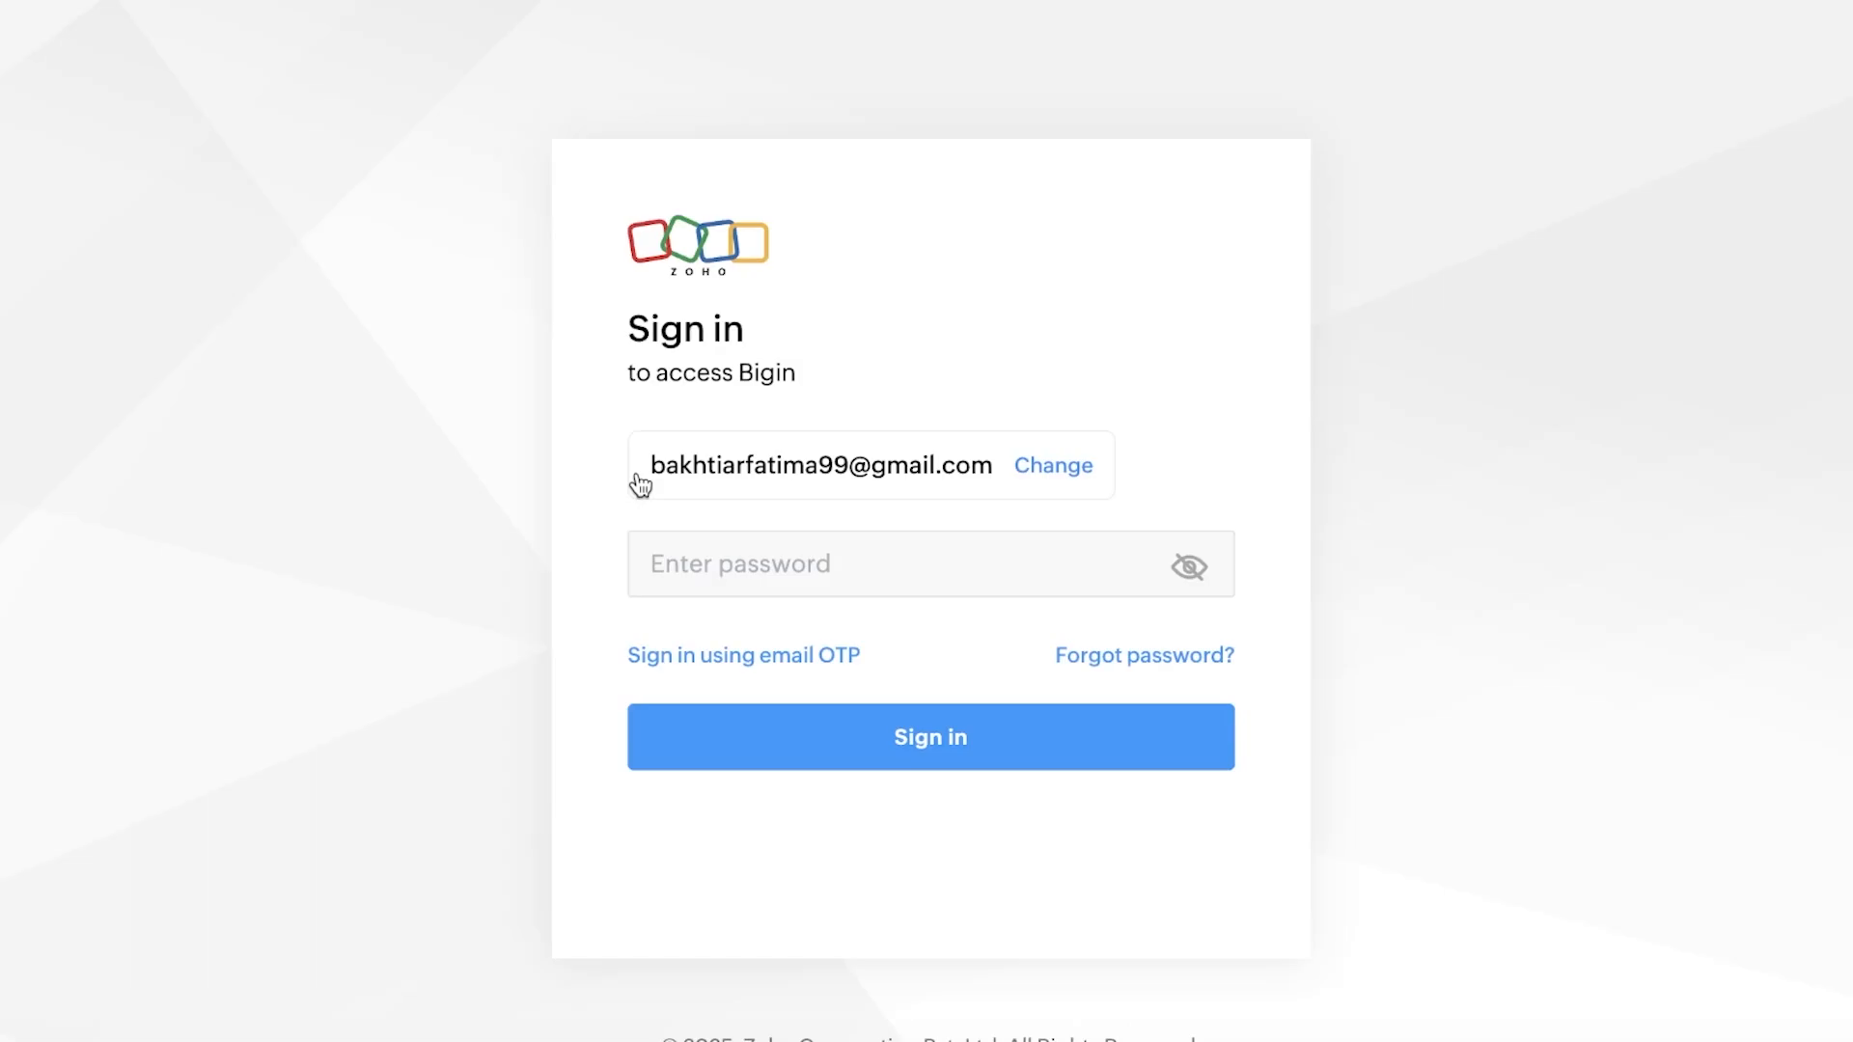
click(675, 560)
text(••••••)
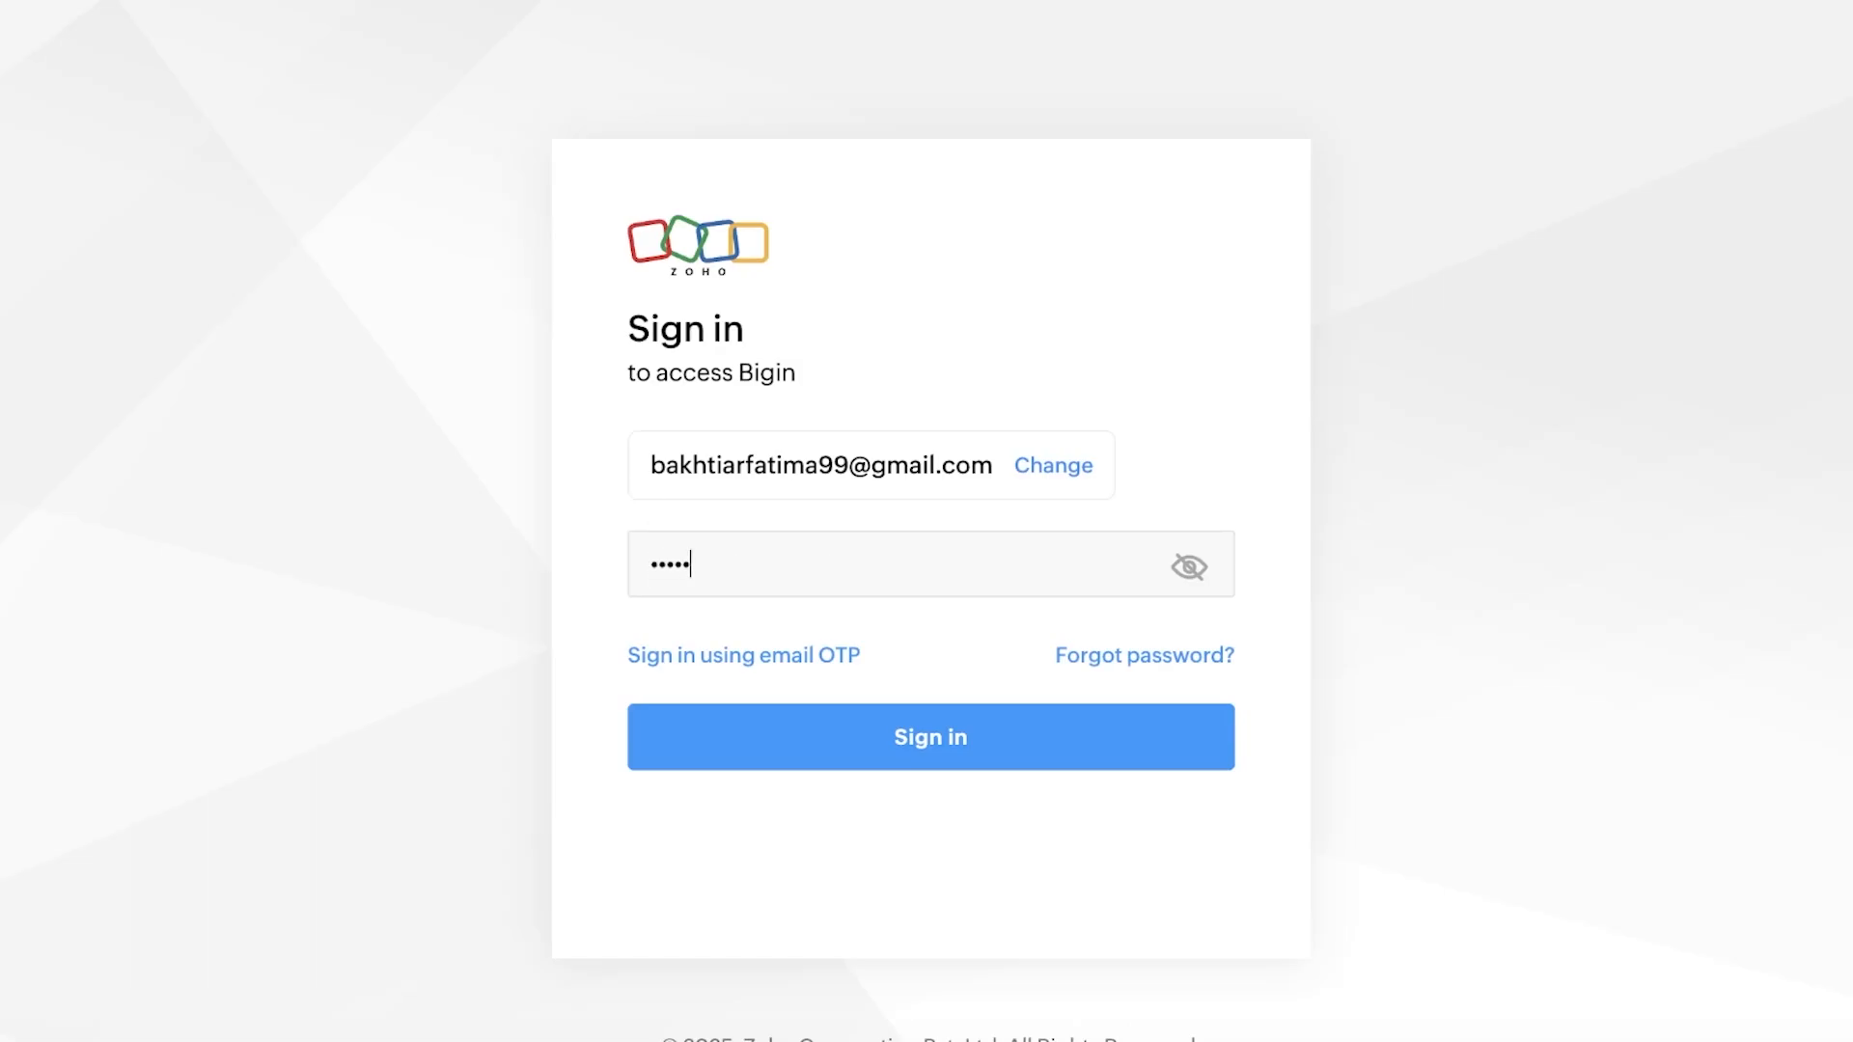
text(•••)
key(Return)
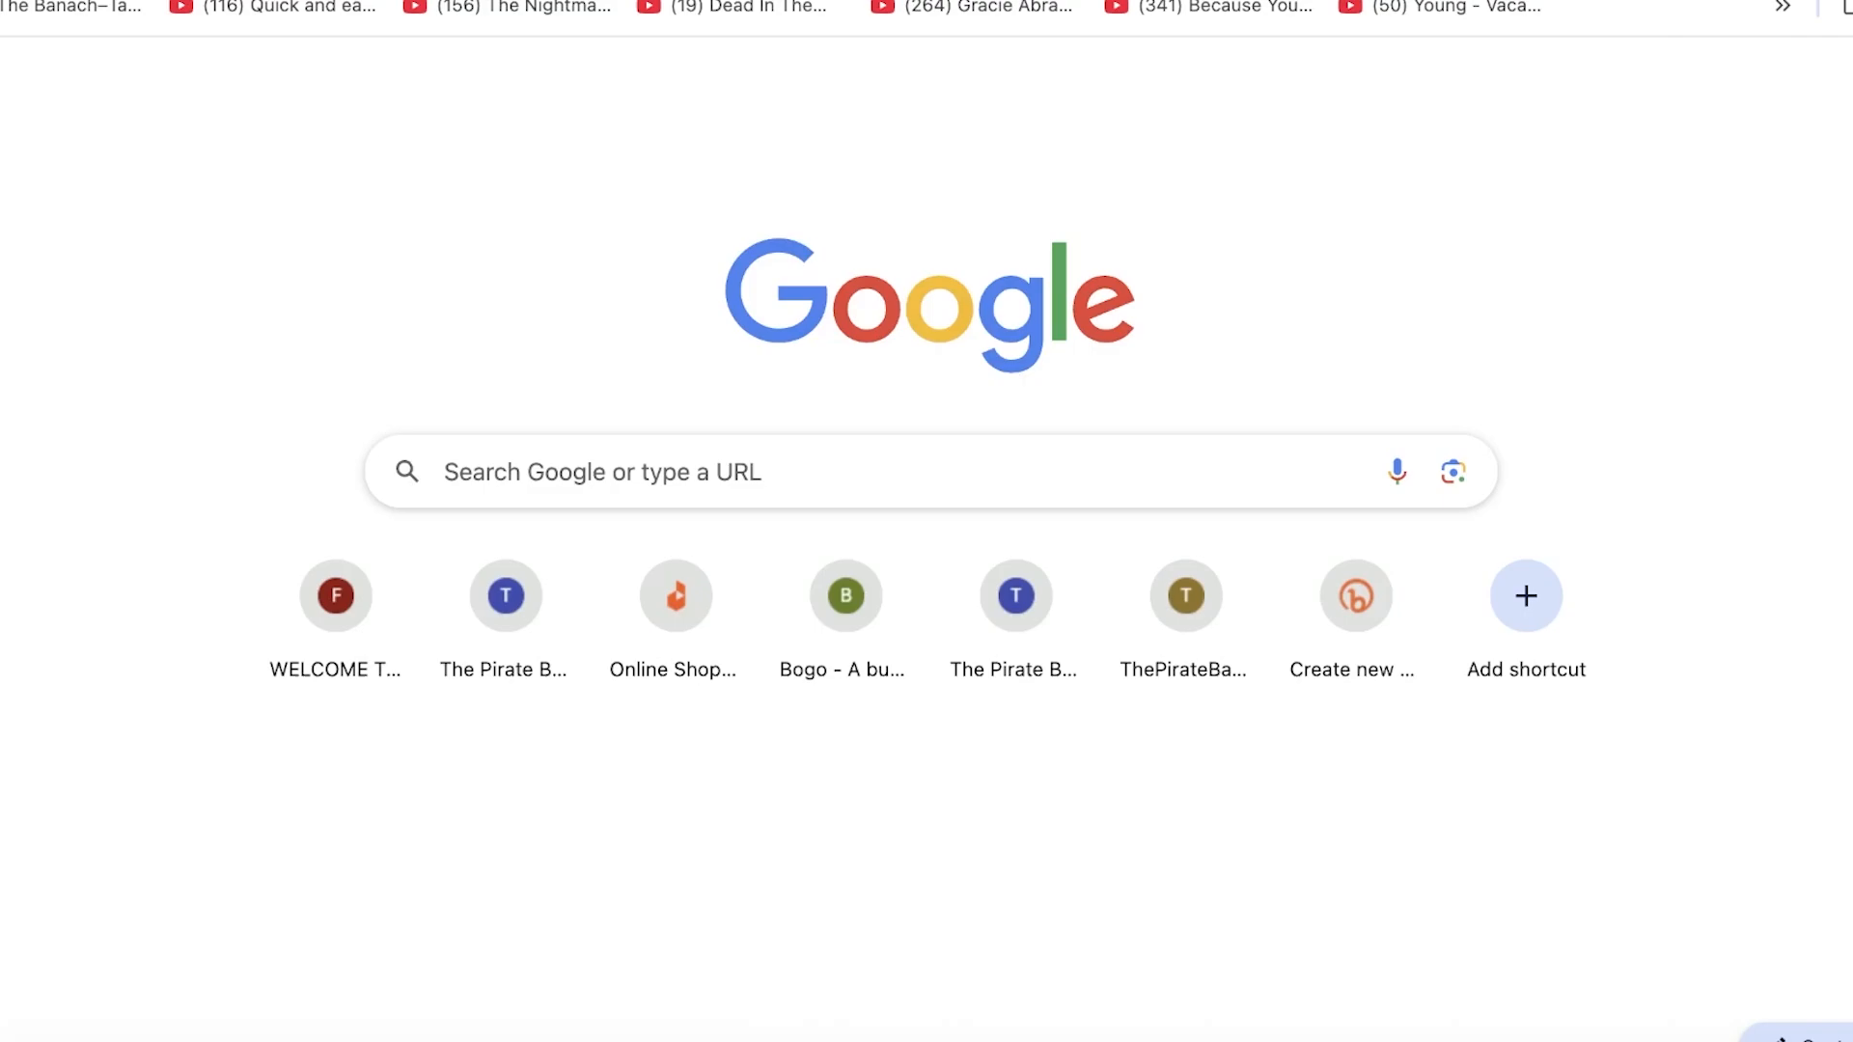
Step: Open the Gmail inbox, open the Zoho verification email, and copy its one-time code
text(gm)
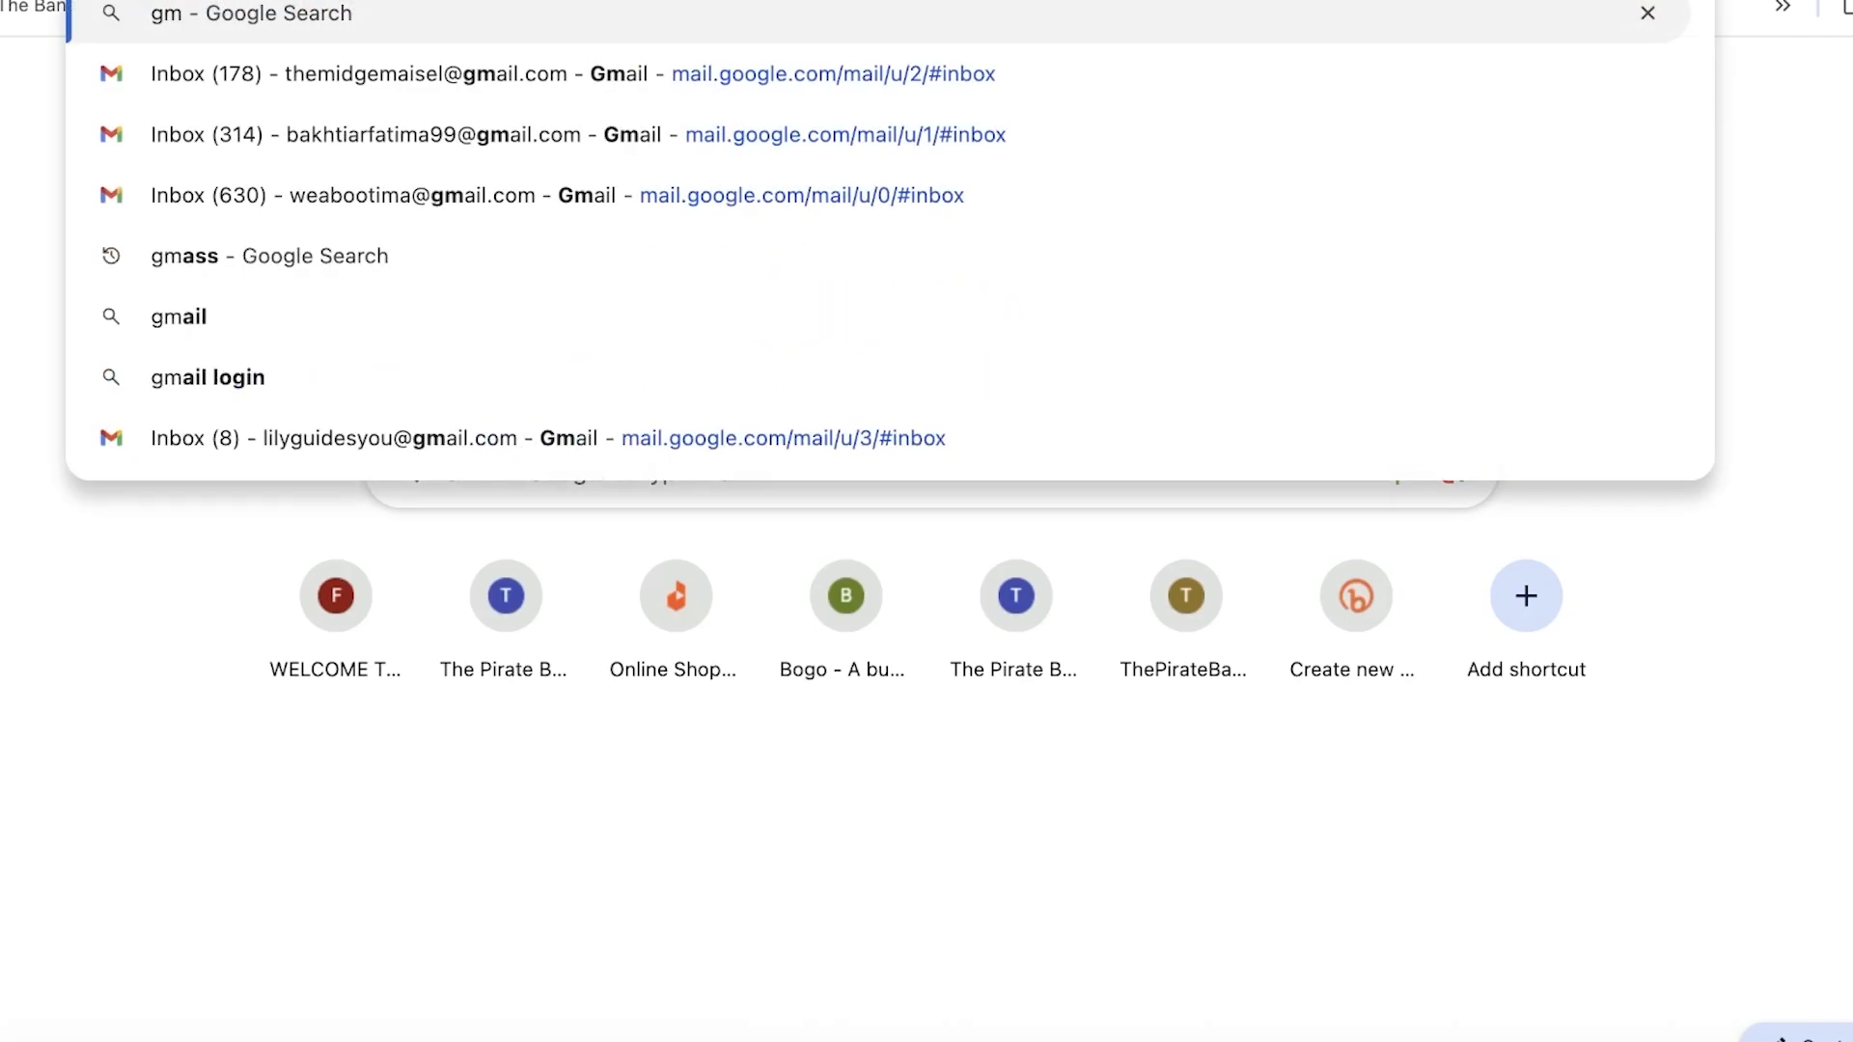
click(1132, 152)
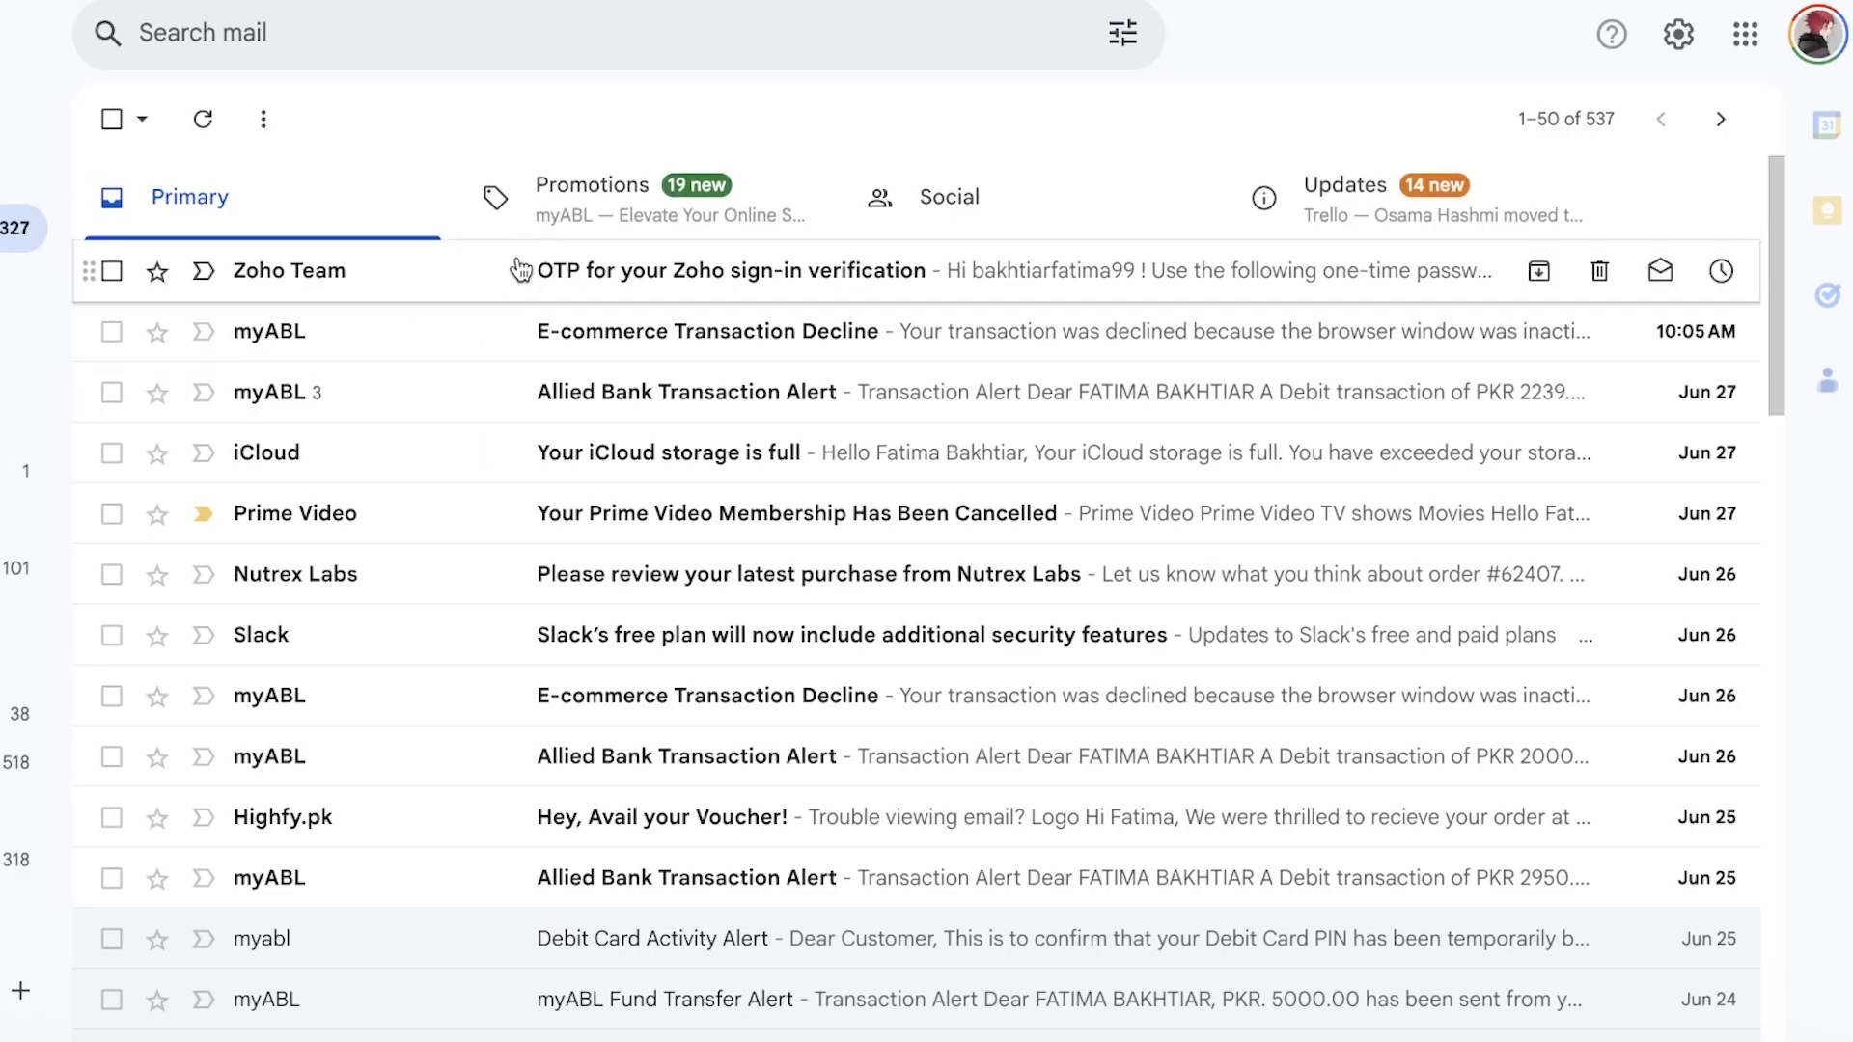
click(681, 272)
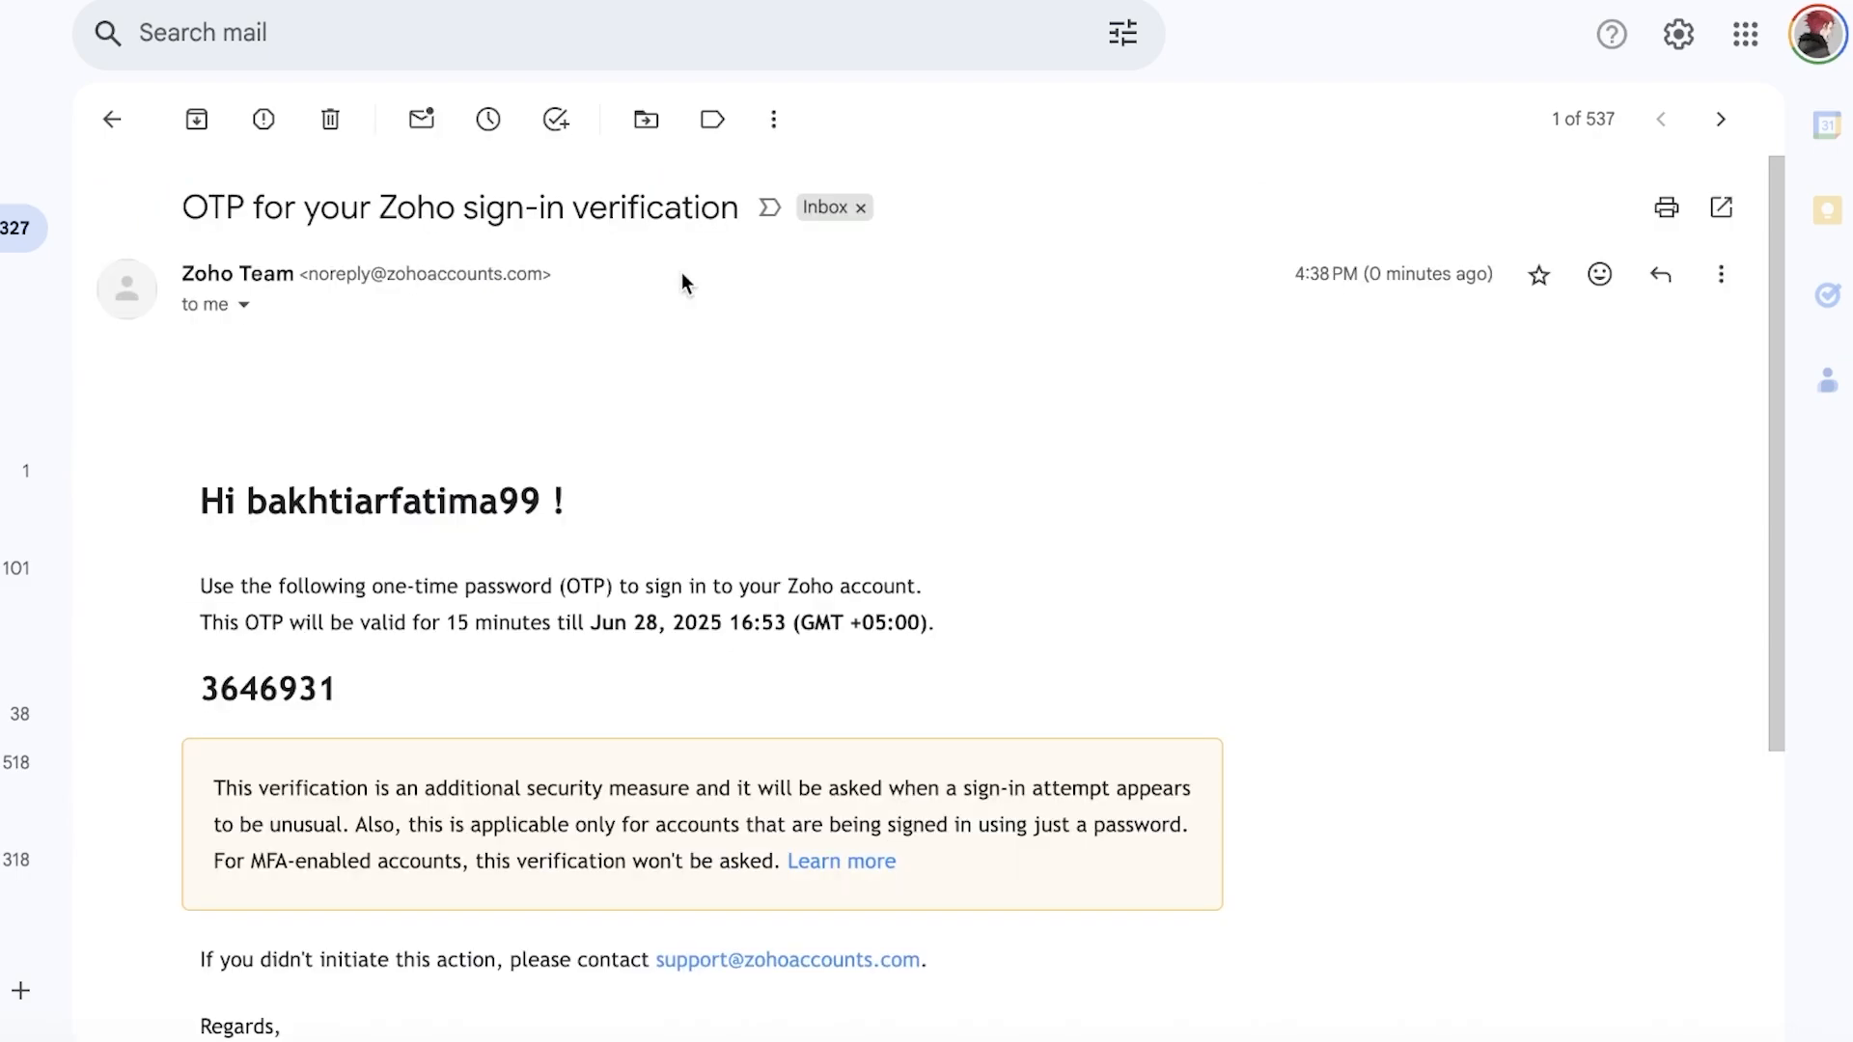
double_click(274, 687)
right_click(274, 686)
click(309, 720)
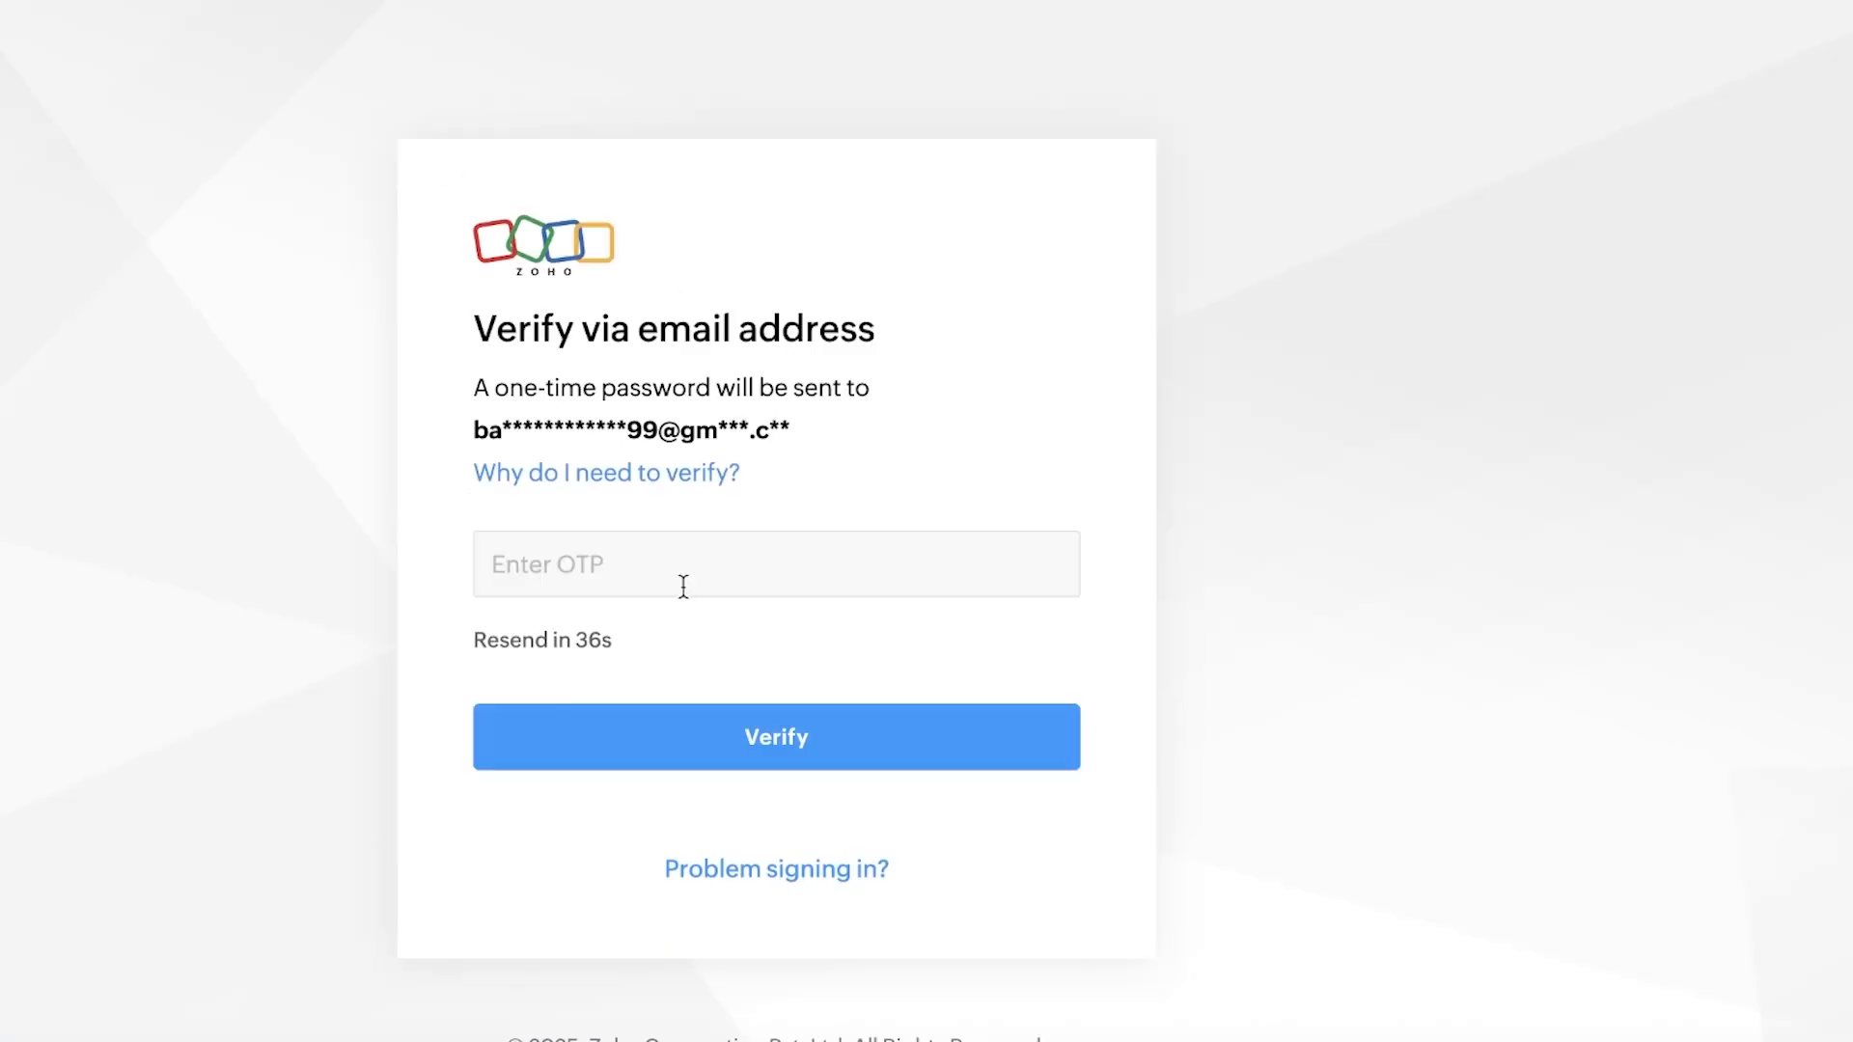
Step: Paste the one-time code and verify, accept the updated terms, and confirm the account link
right_click(822, 562)
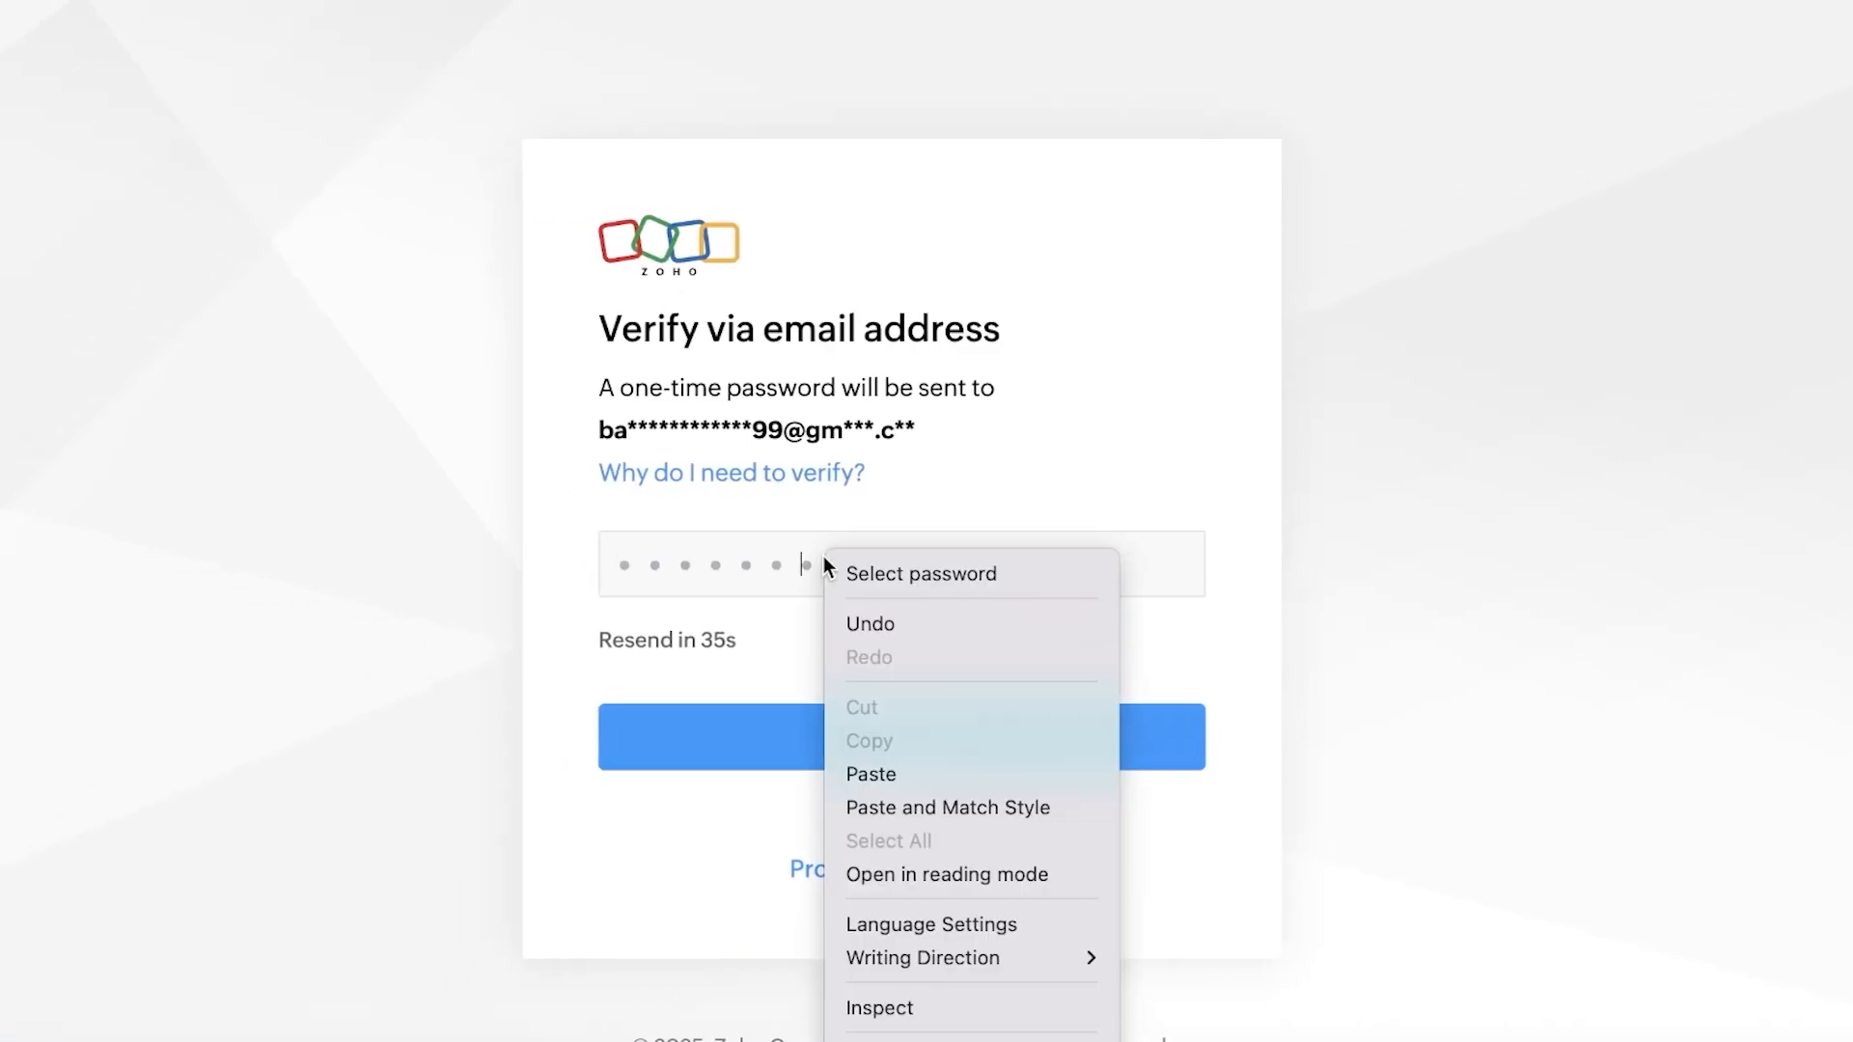
click(942, 772)
click(911, 572)
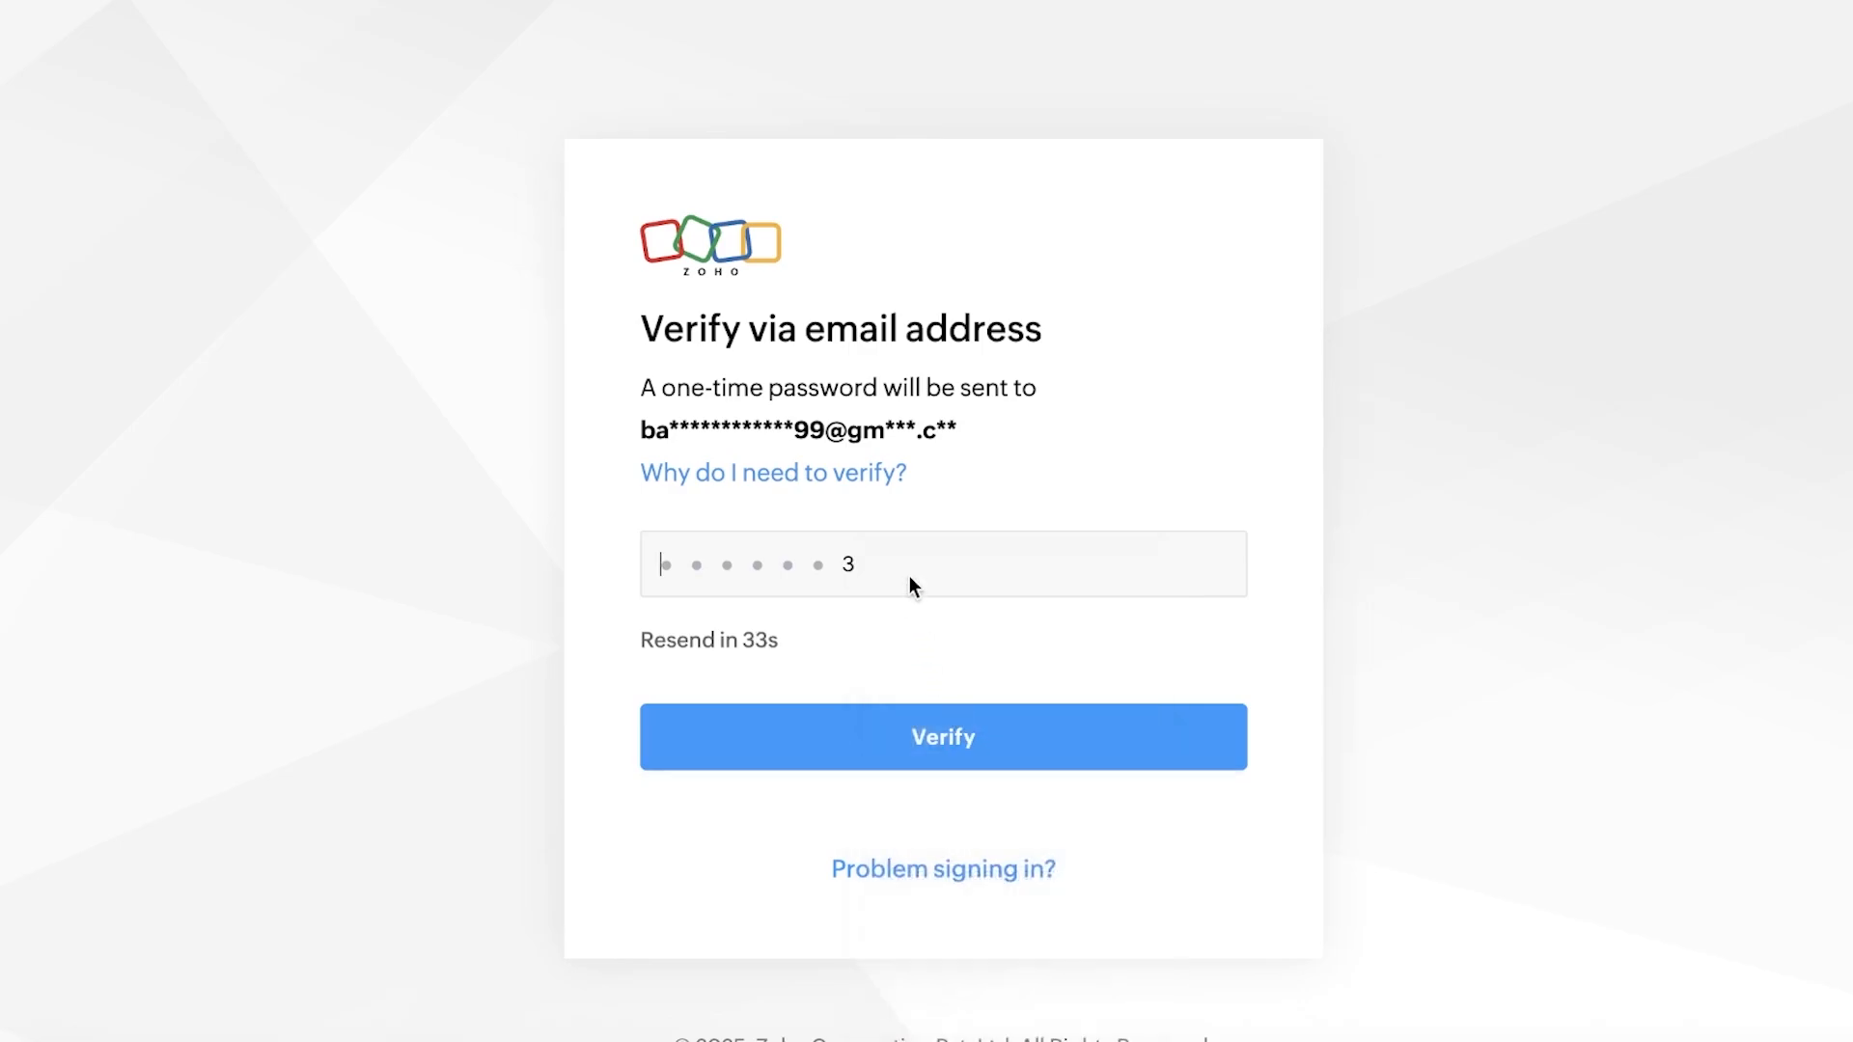
click(872, 559)
key(BackSpace)
key(ctrl+v)
click(912, 742)
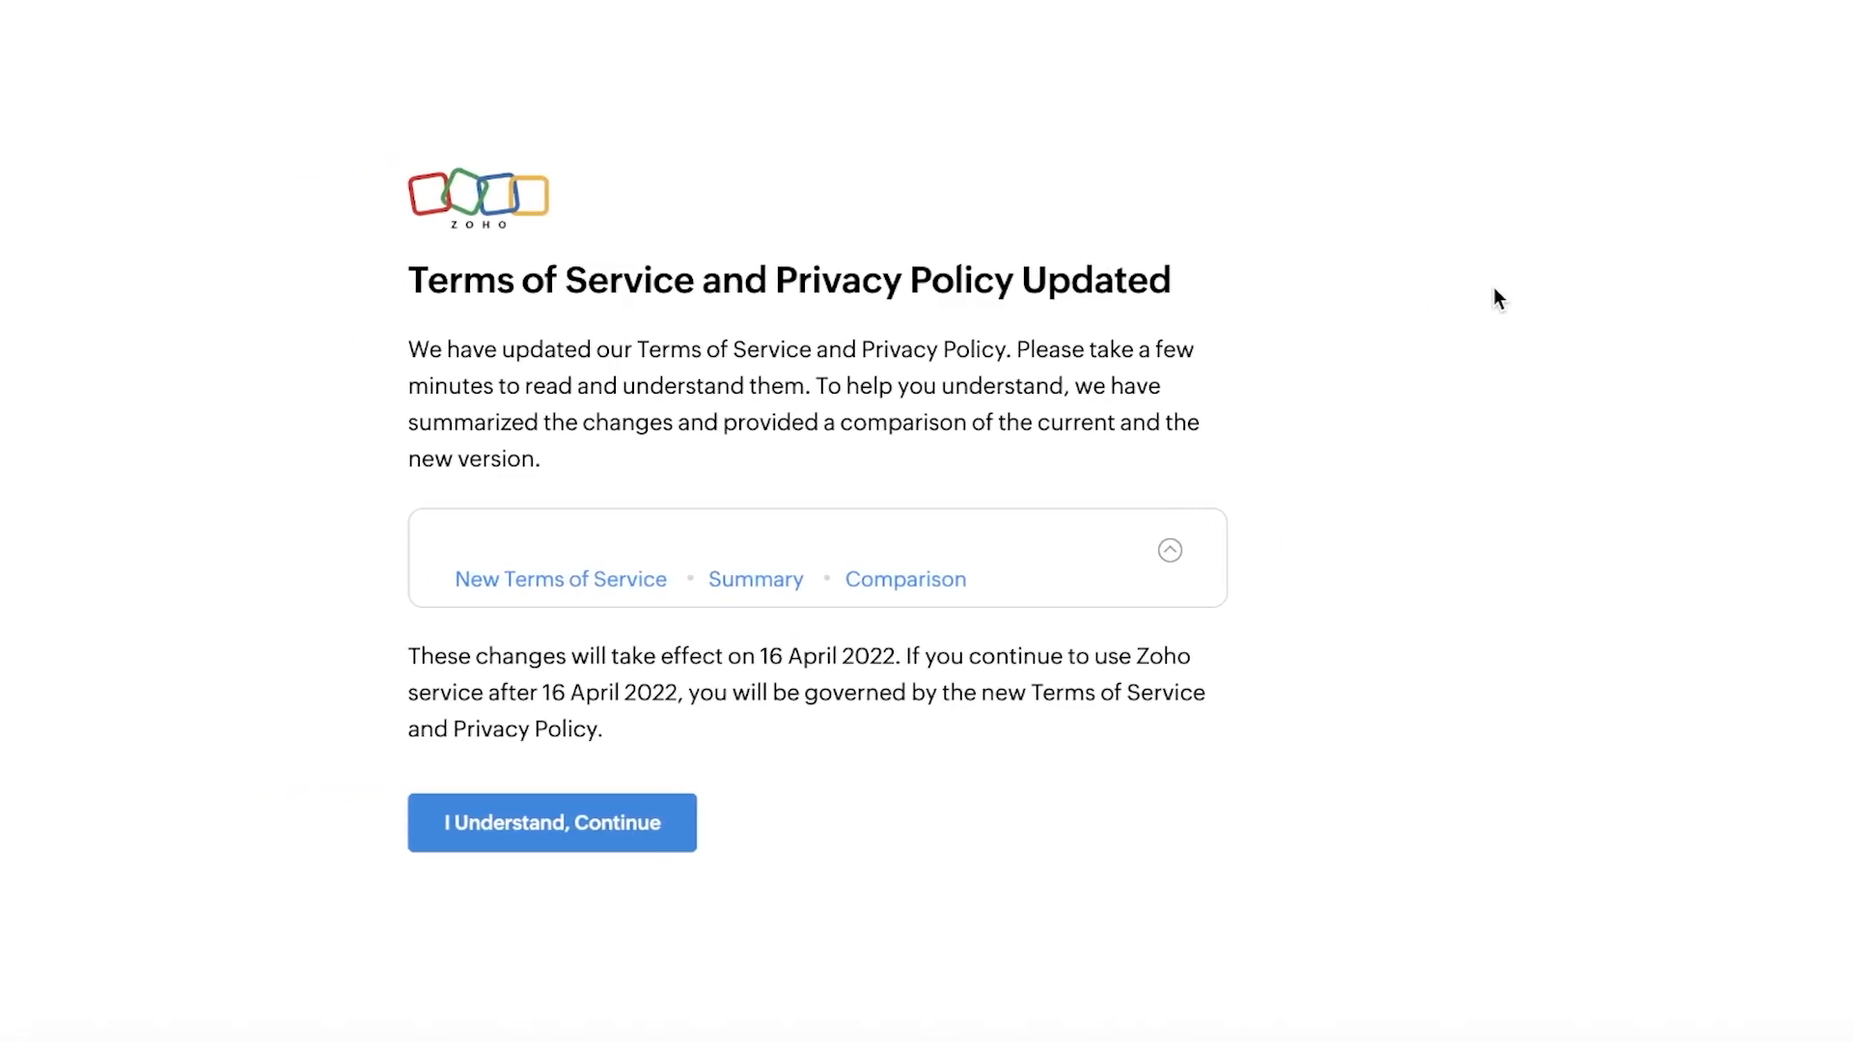
click(484, 822)
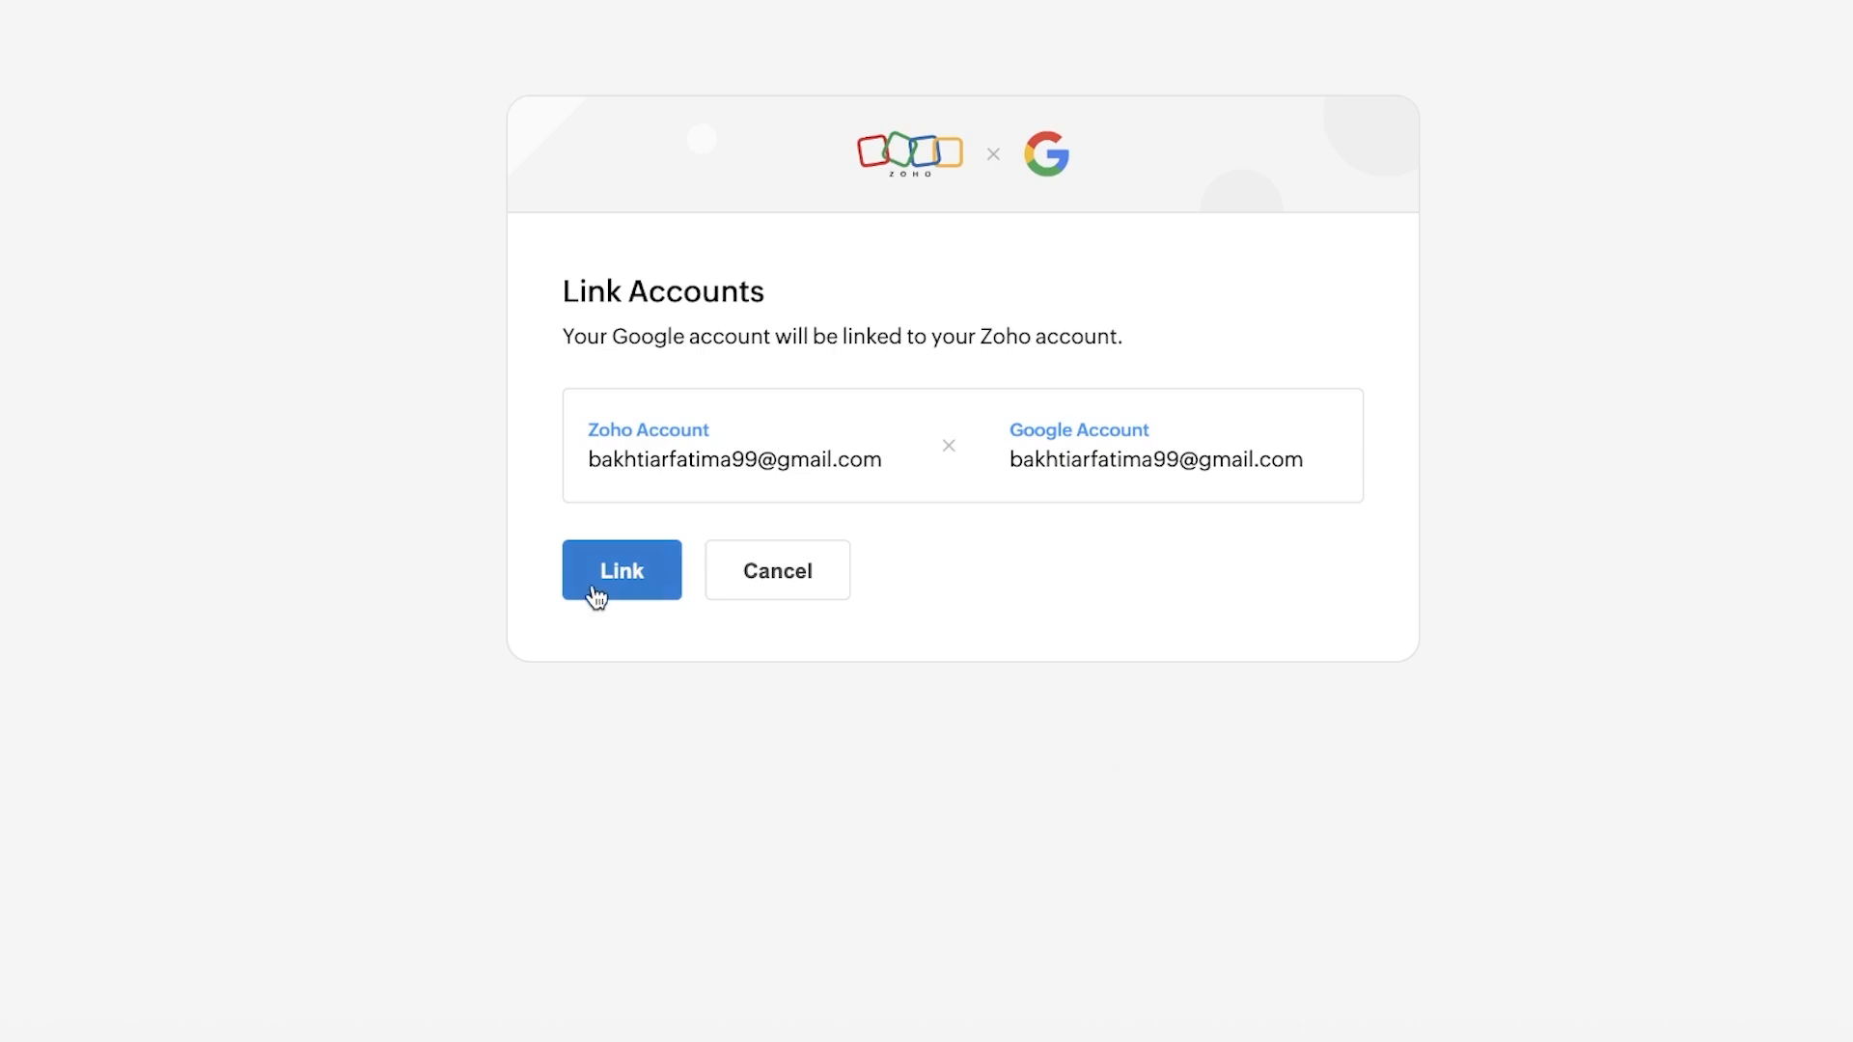
click(625, 556)
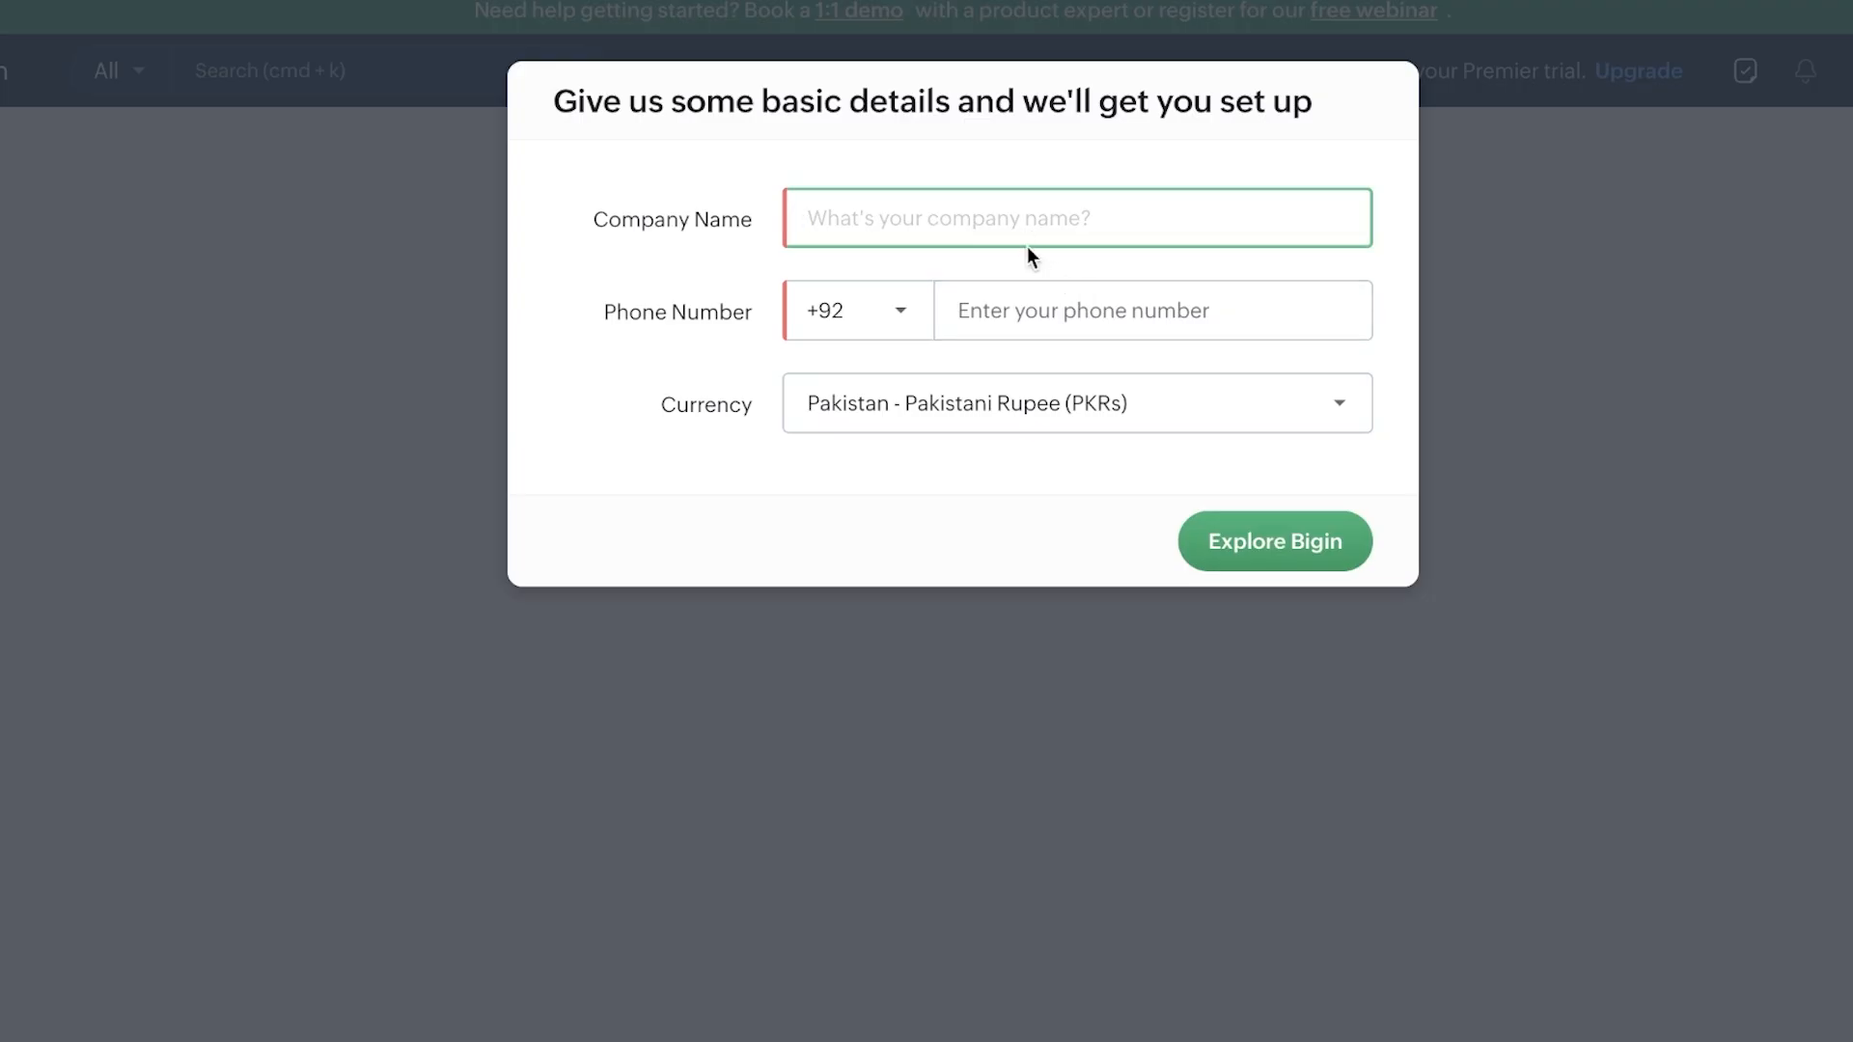
Step: Enter company name Spencer and the phone number, then finish setup with Explore Bigin
text(SSpen)
key(BackSpace)
key(BackSpace)
key(BackSpace)
key(BackSpace)
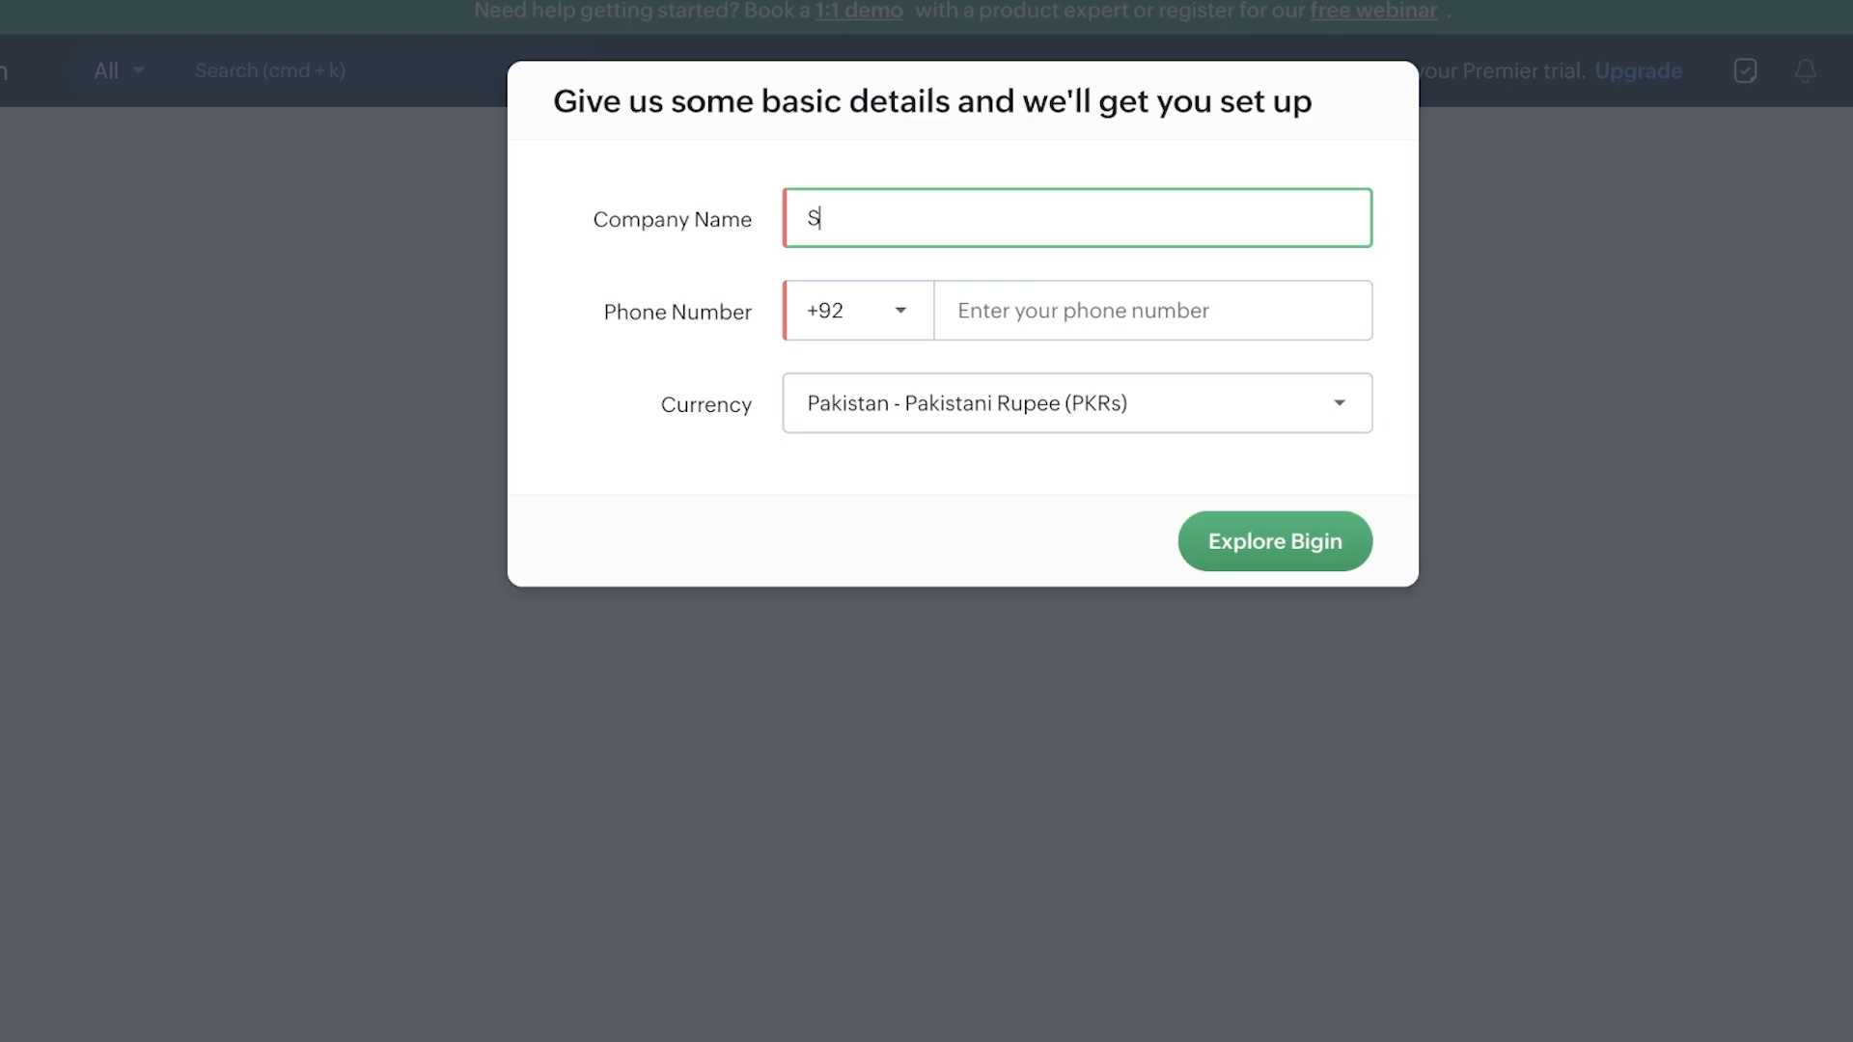
text(pencer)
click(1120, 288)
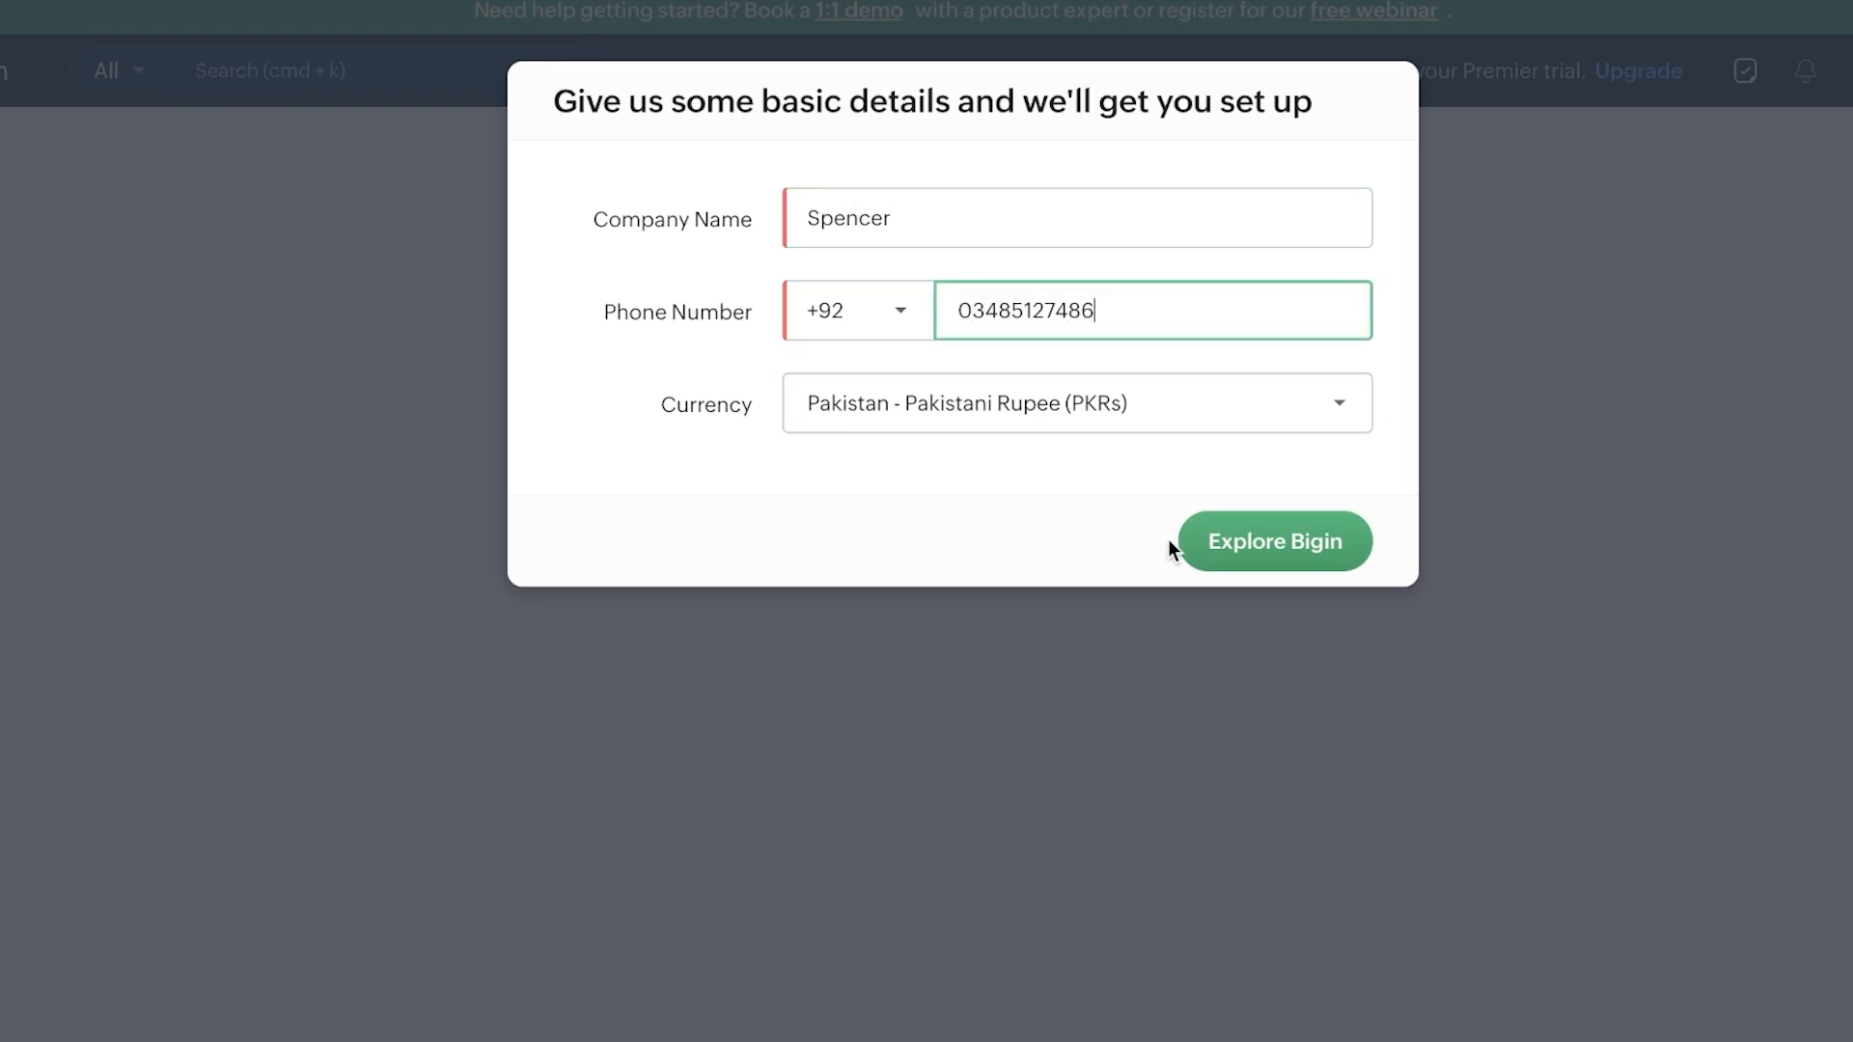
click(1205, 540)
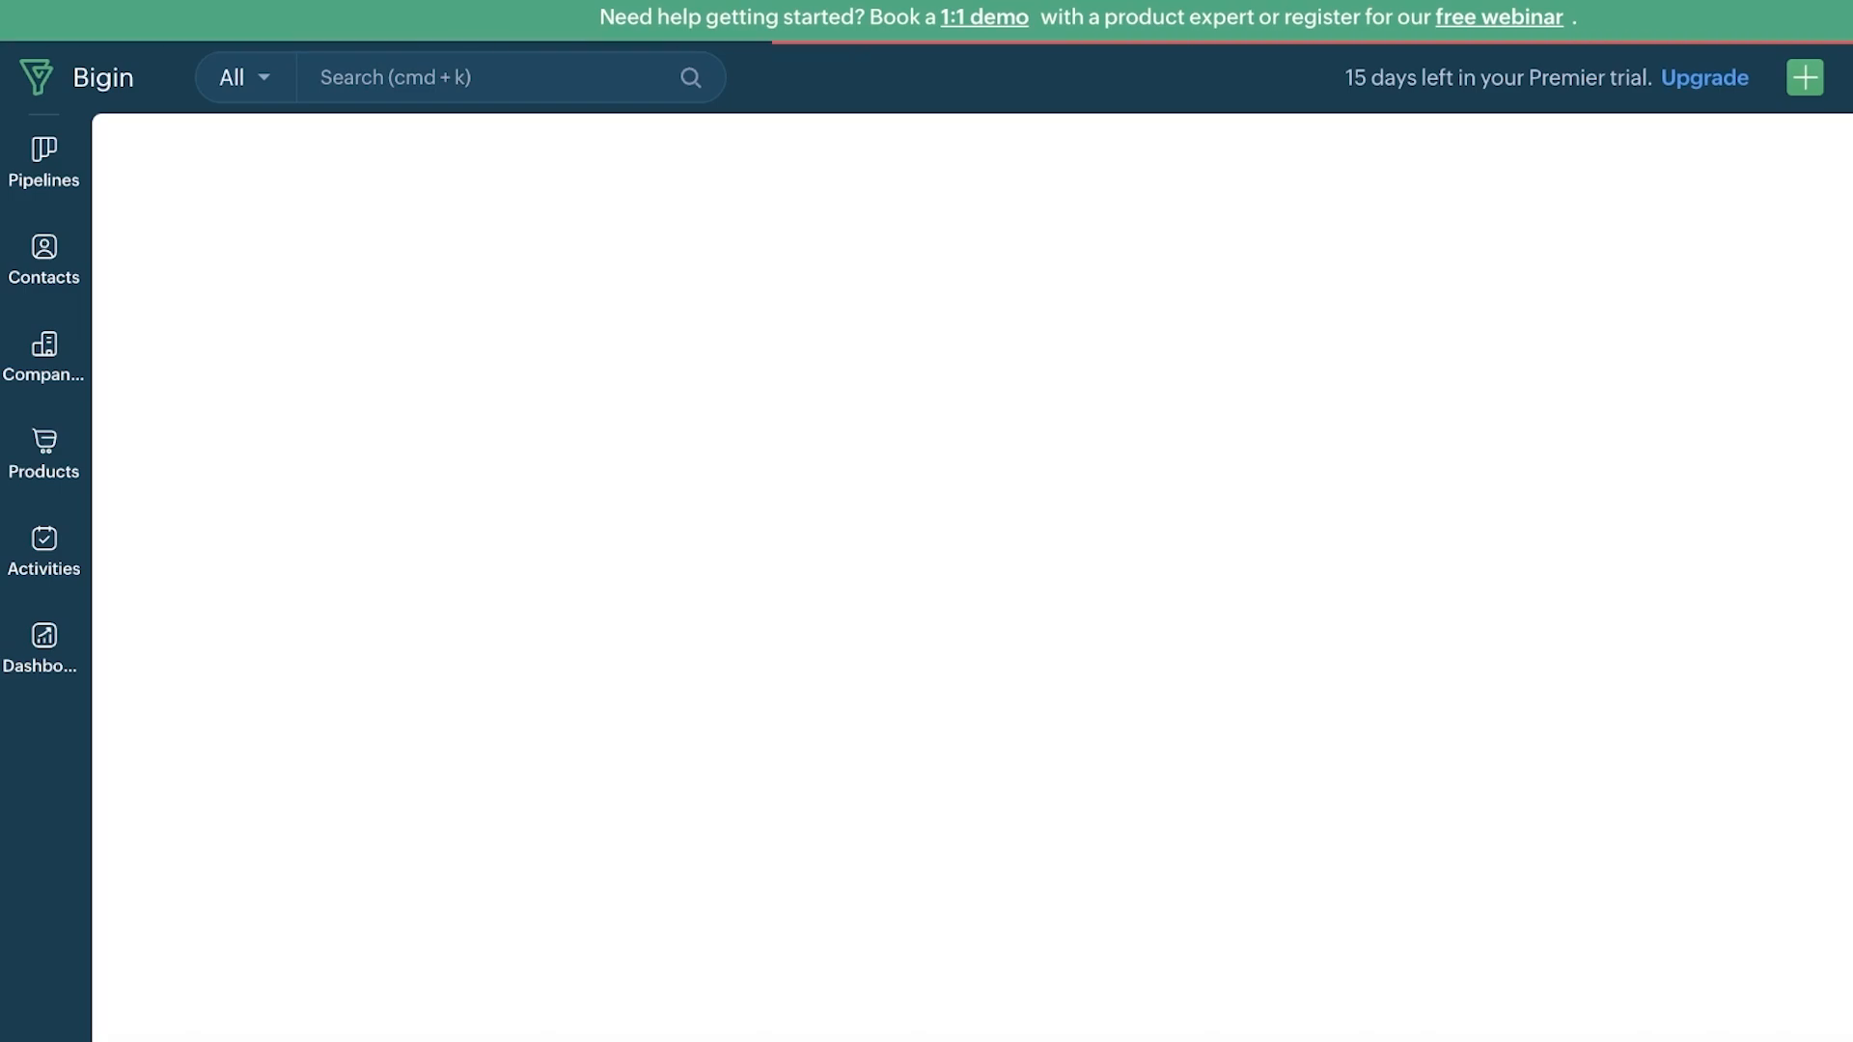
Step: Go to the Contacts list and expand the import options beside + Contact
click(66, 172)
click(72, 256)
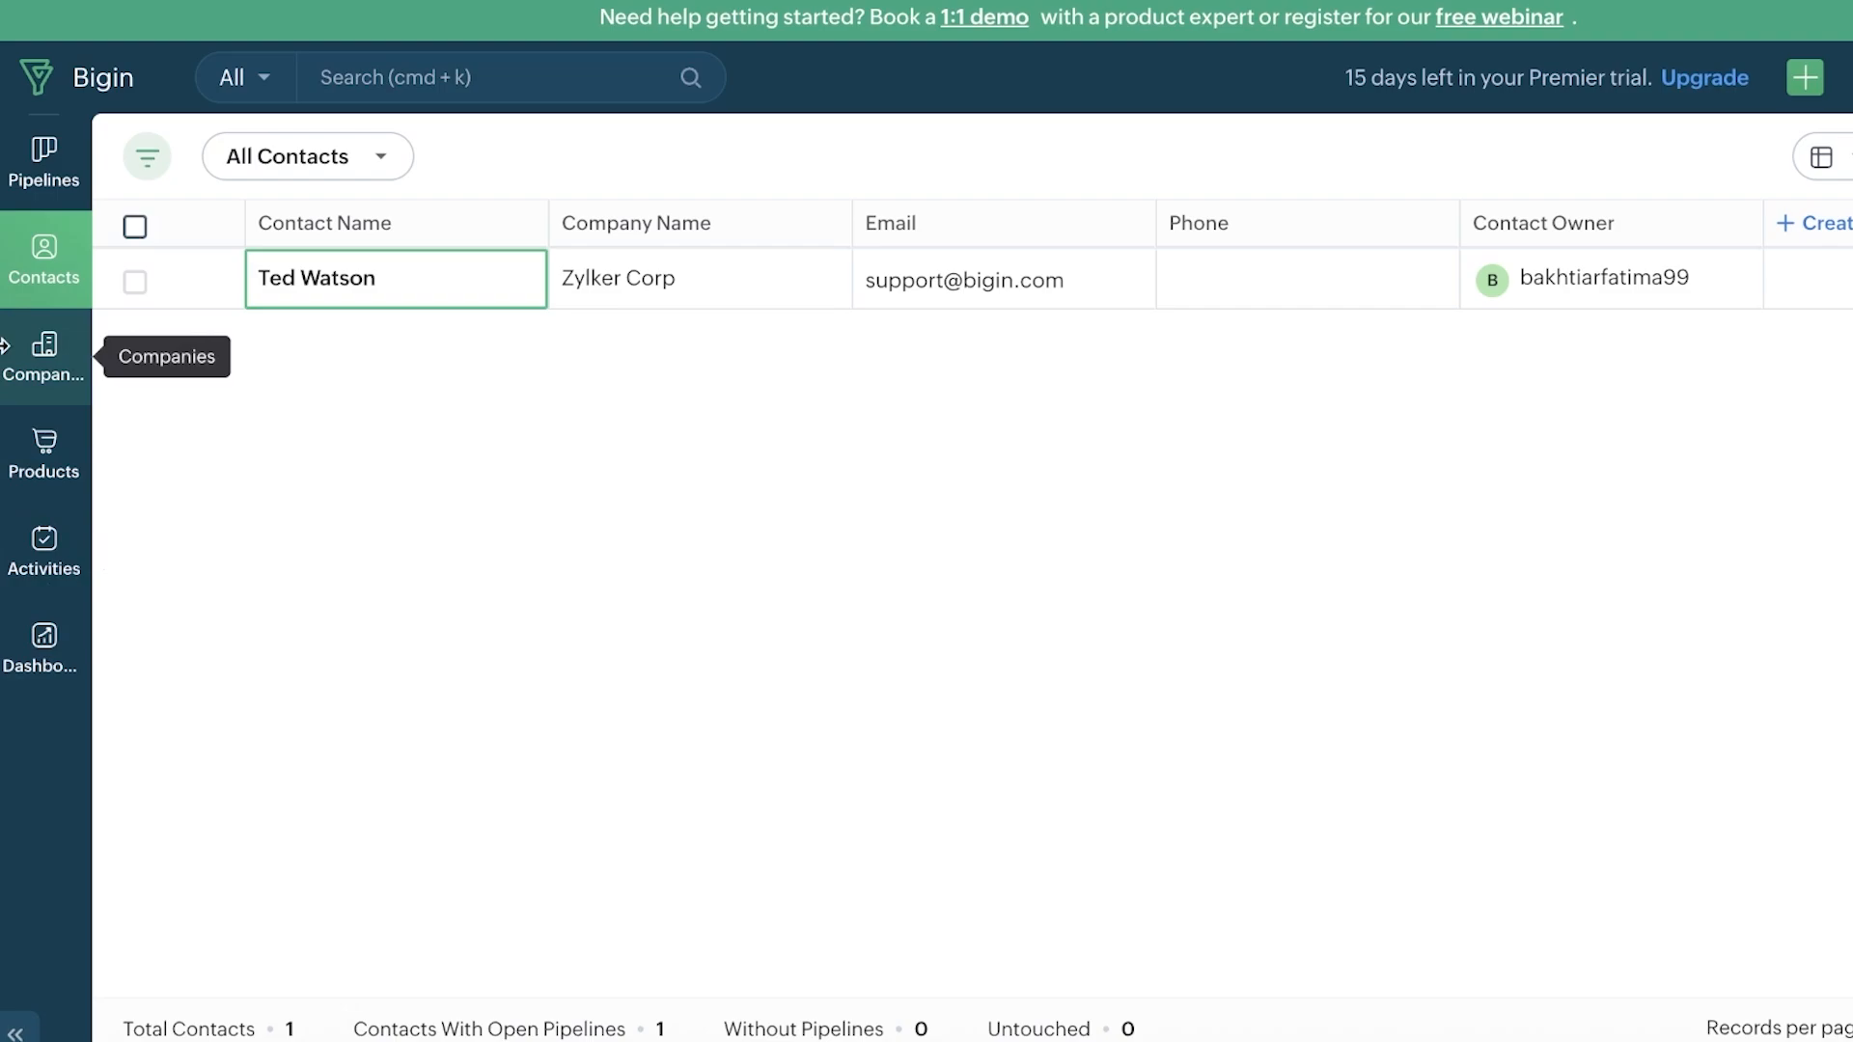
click(12, 280)
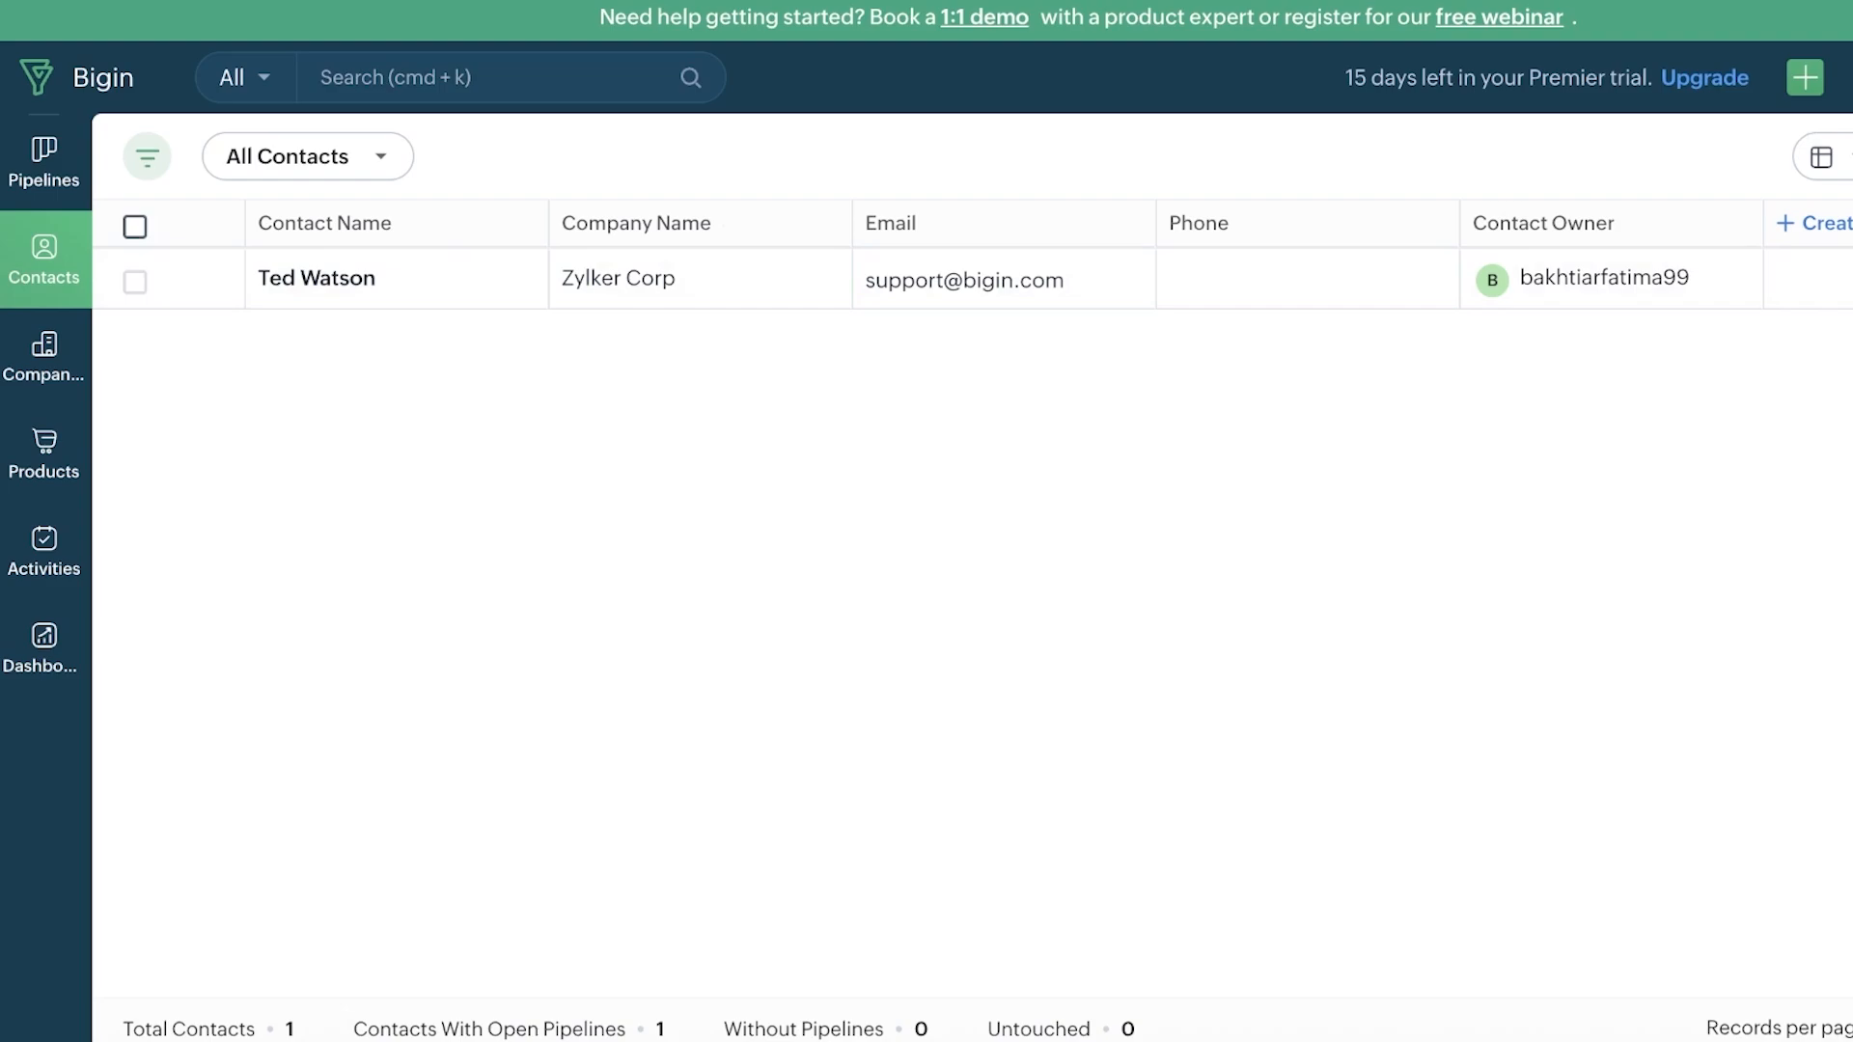
click(1750, 155)
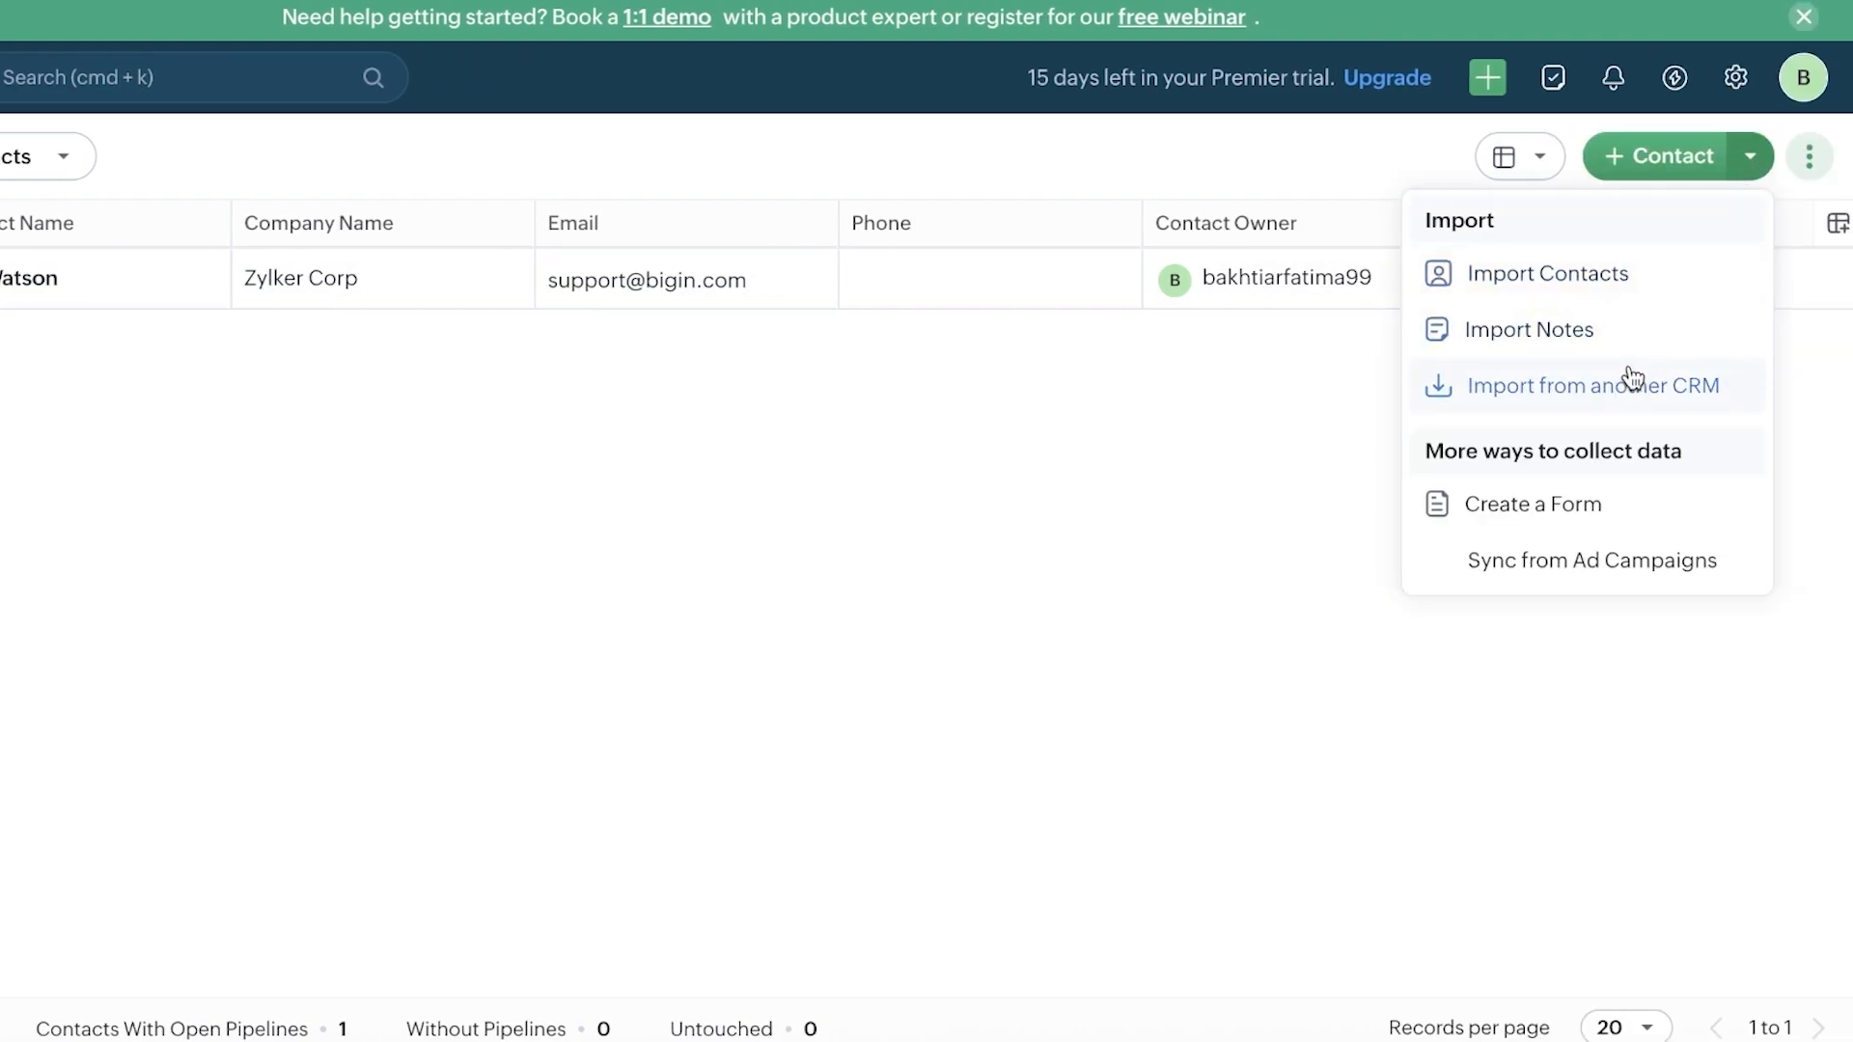
Step: Create a new contact with only the contact's last name filled in and save it
click(1662, 155)
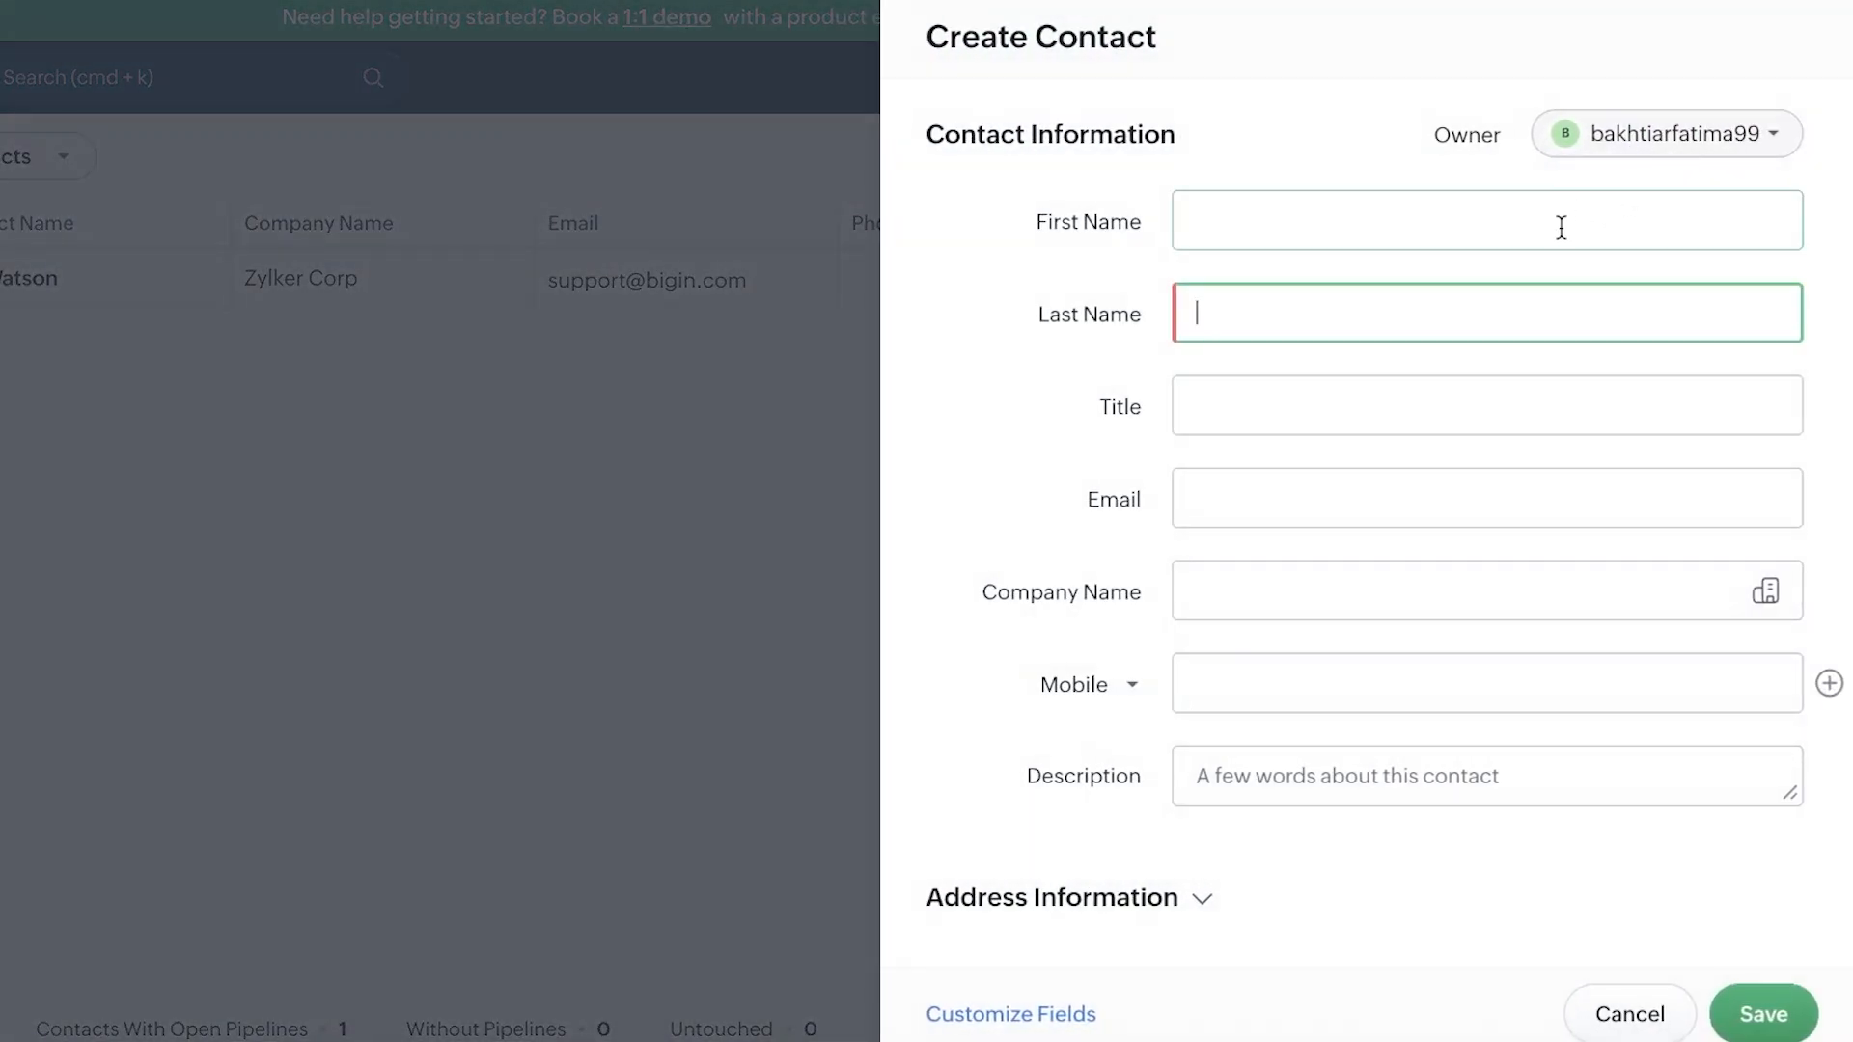
text(katie)
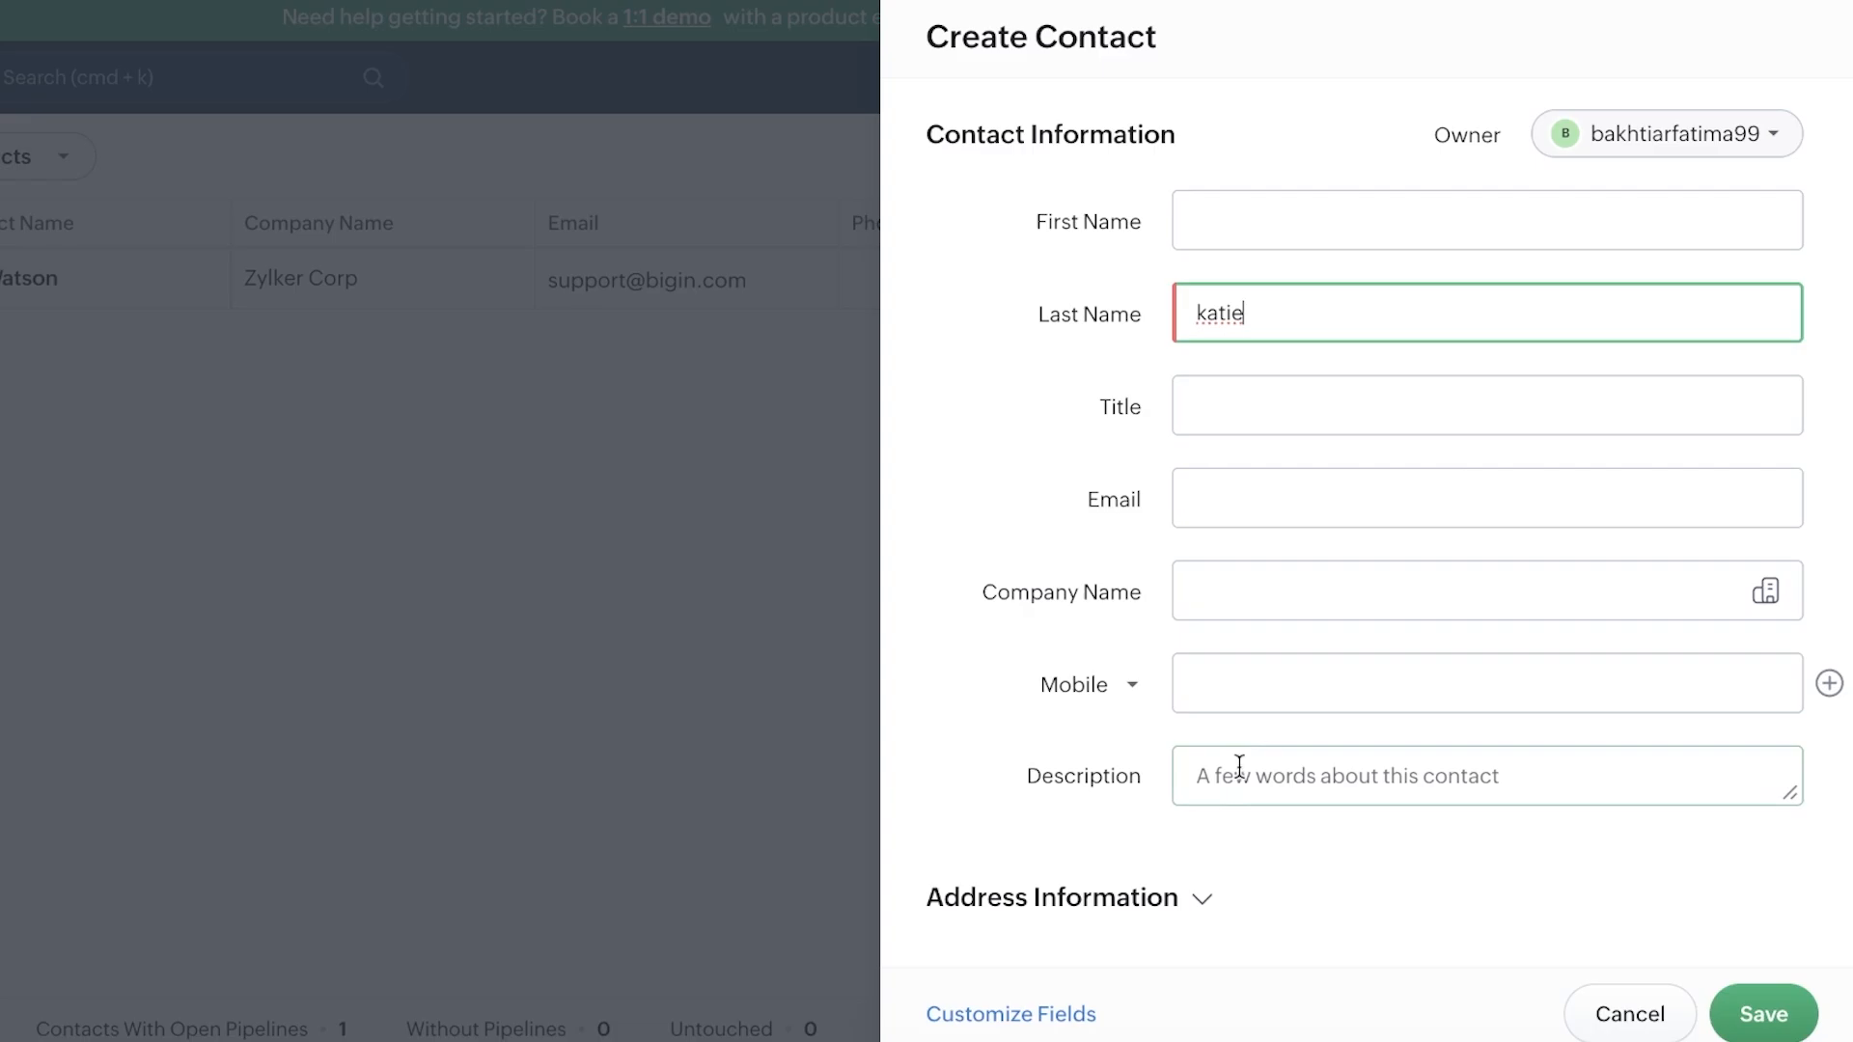
click(1737, 1015)
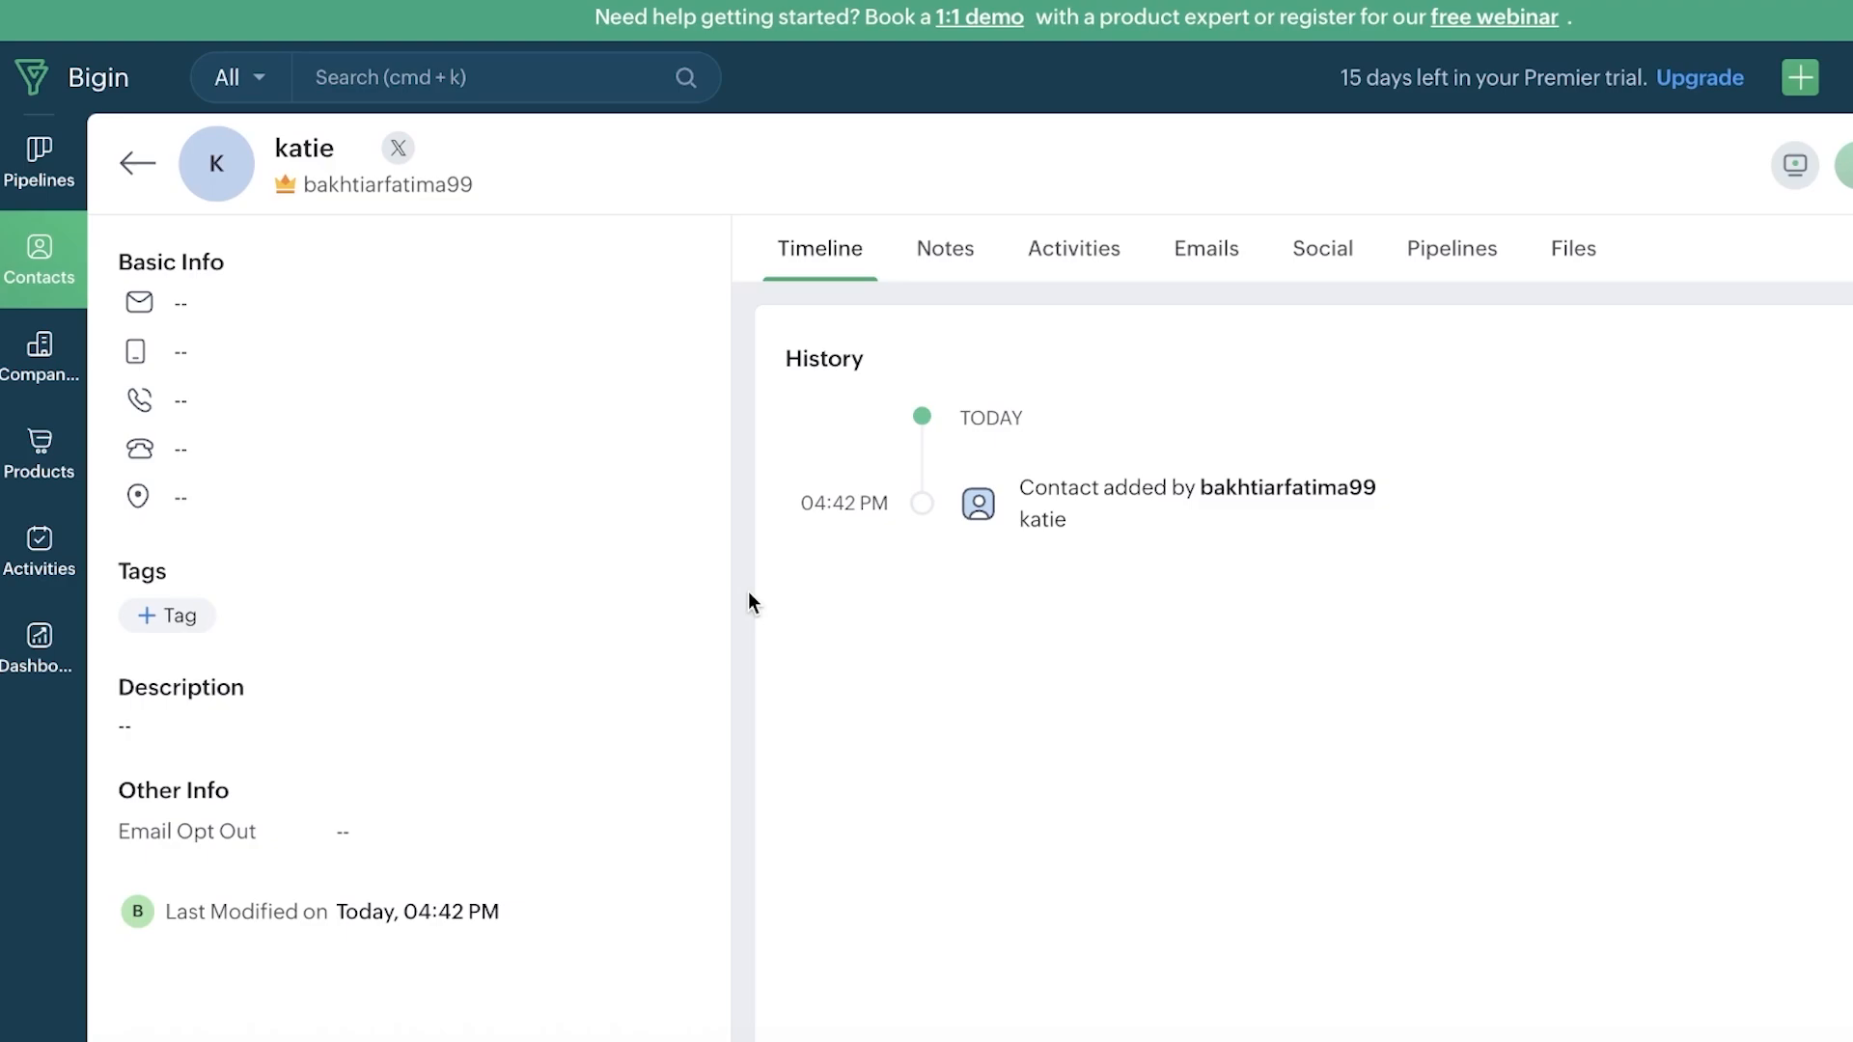
Step: Create a single-line text field labelled 'Type' for Contacts and save it
click(13, 268)
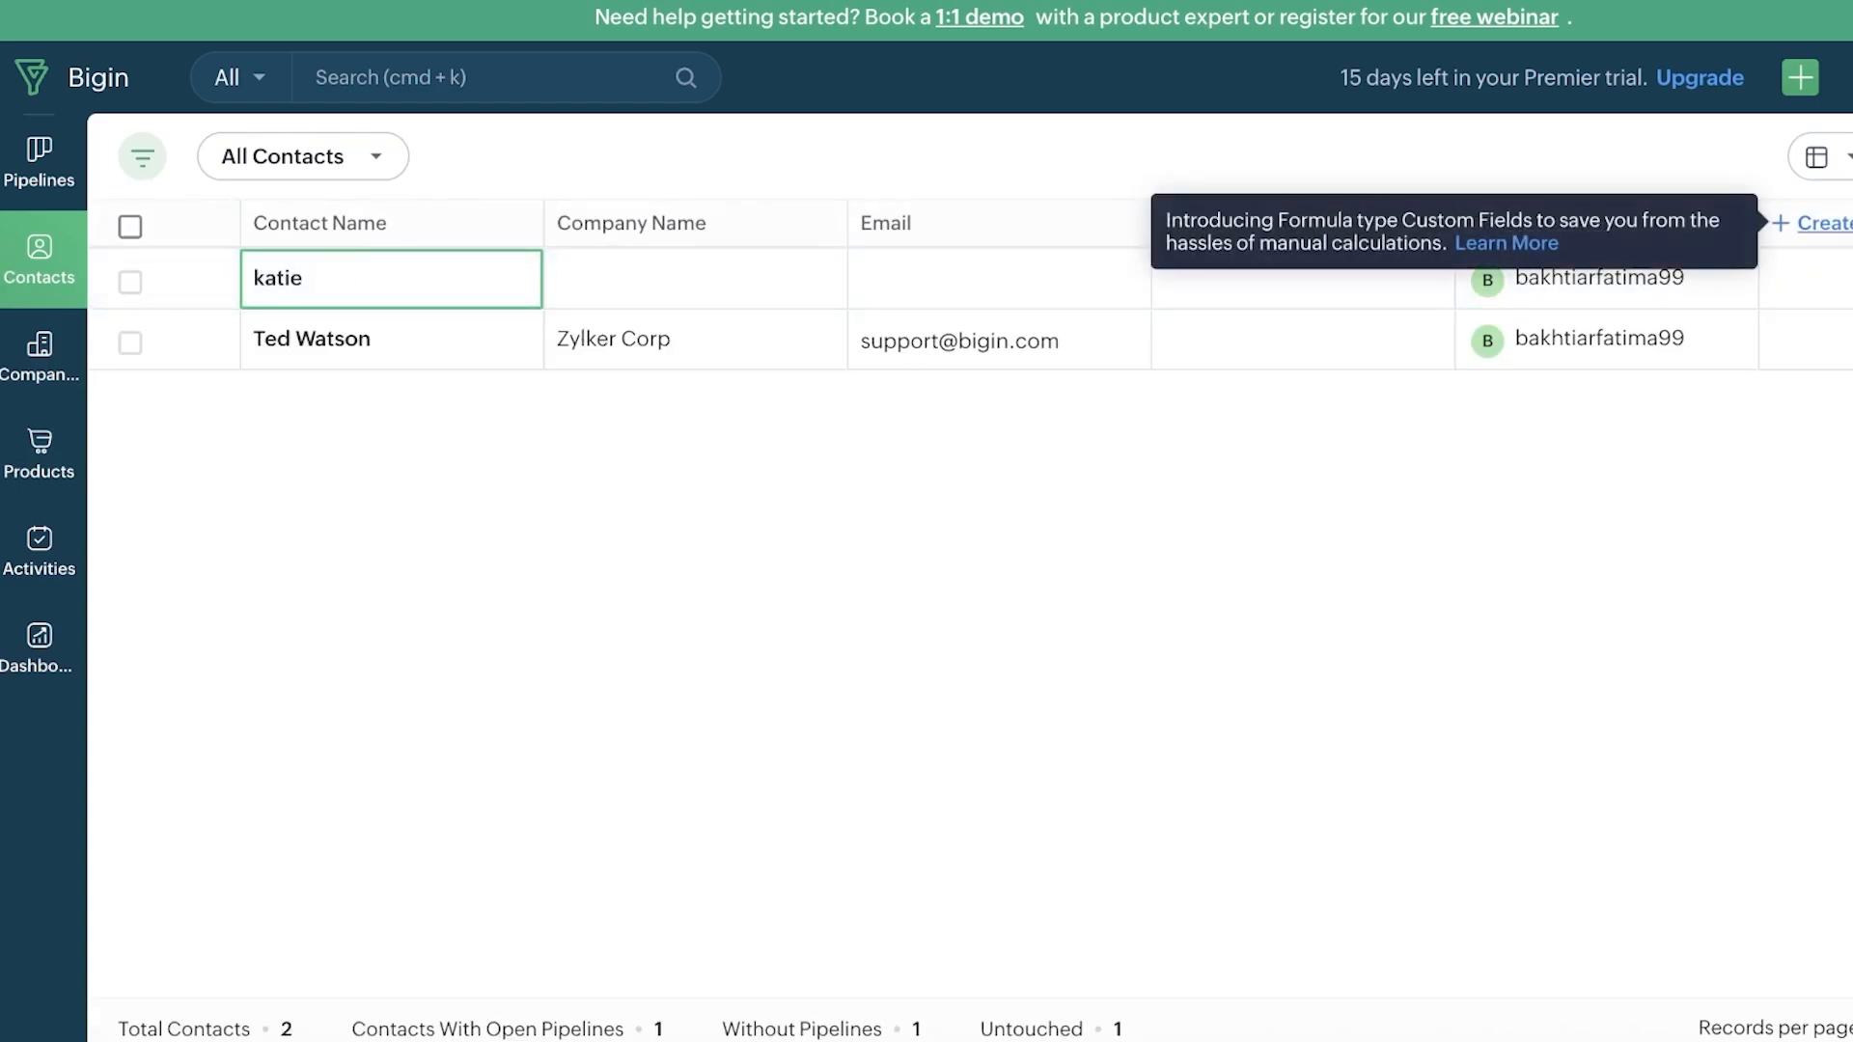
click(1828, 223)
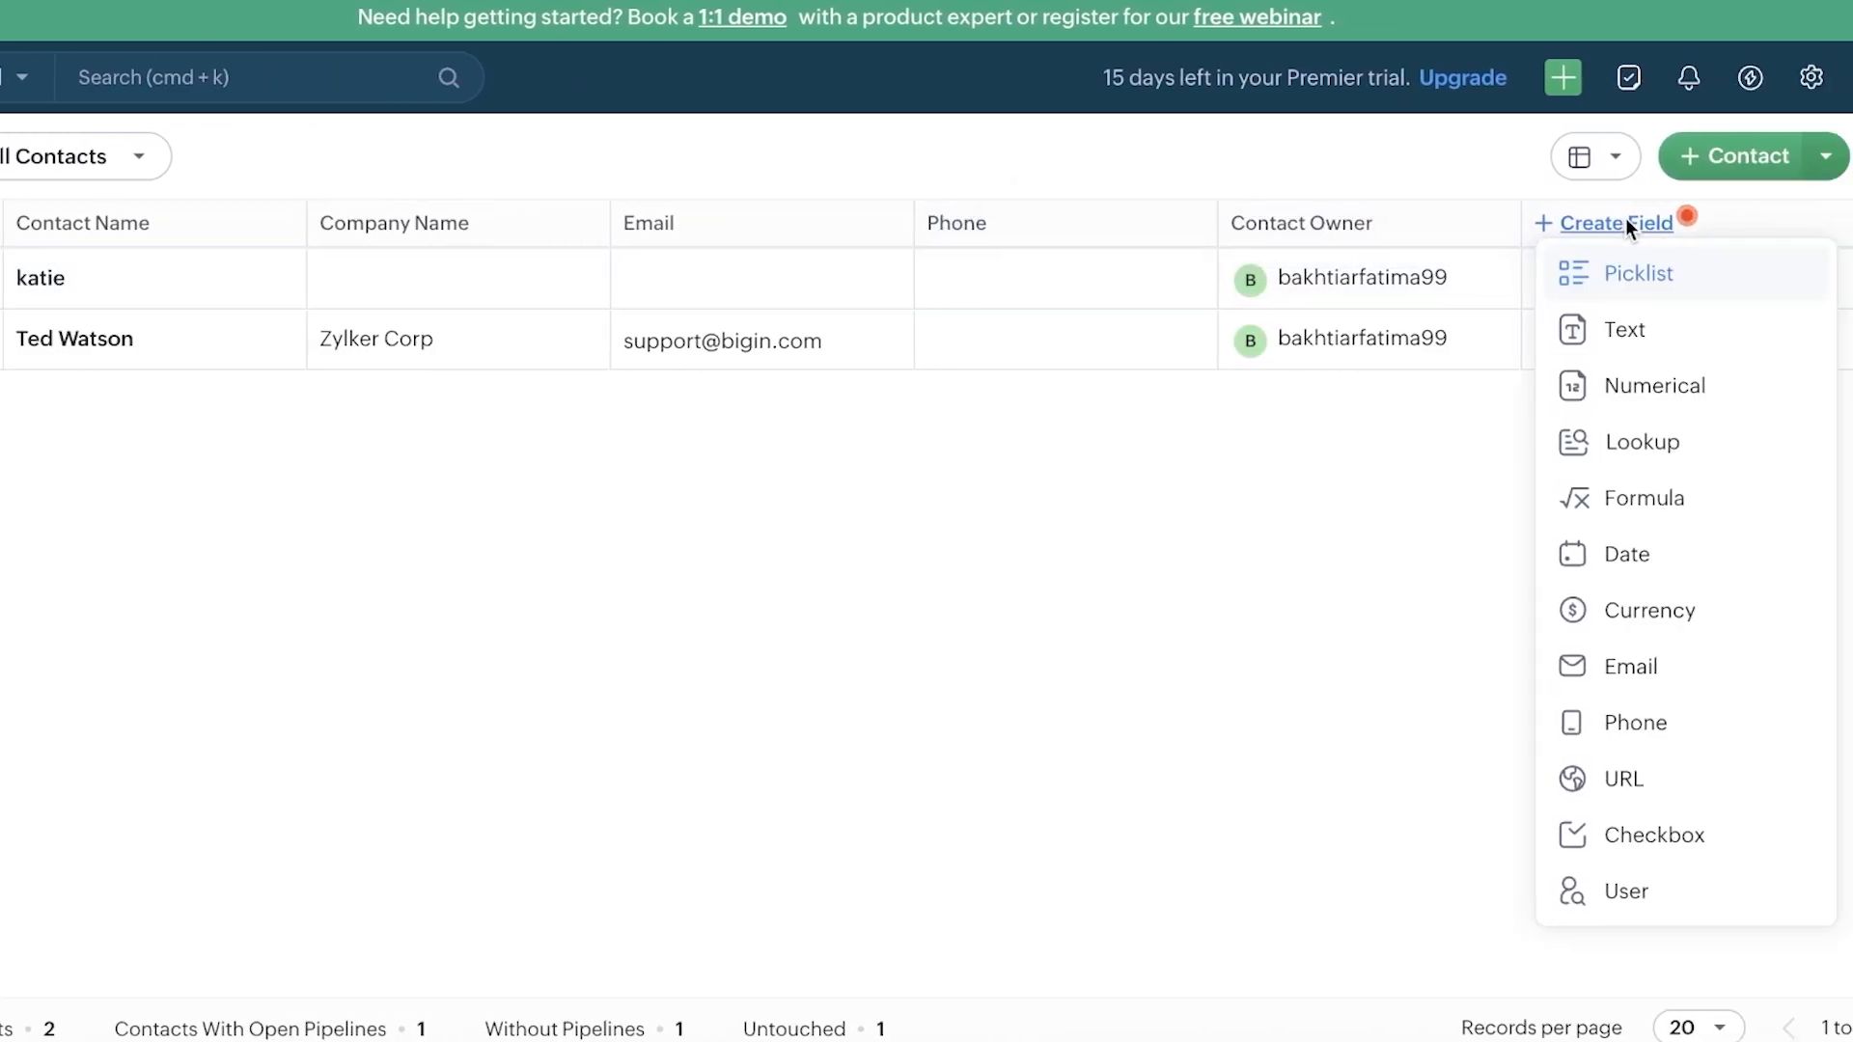
click(1583, 330)
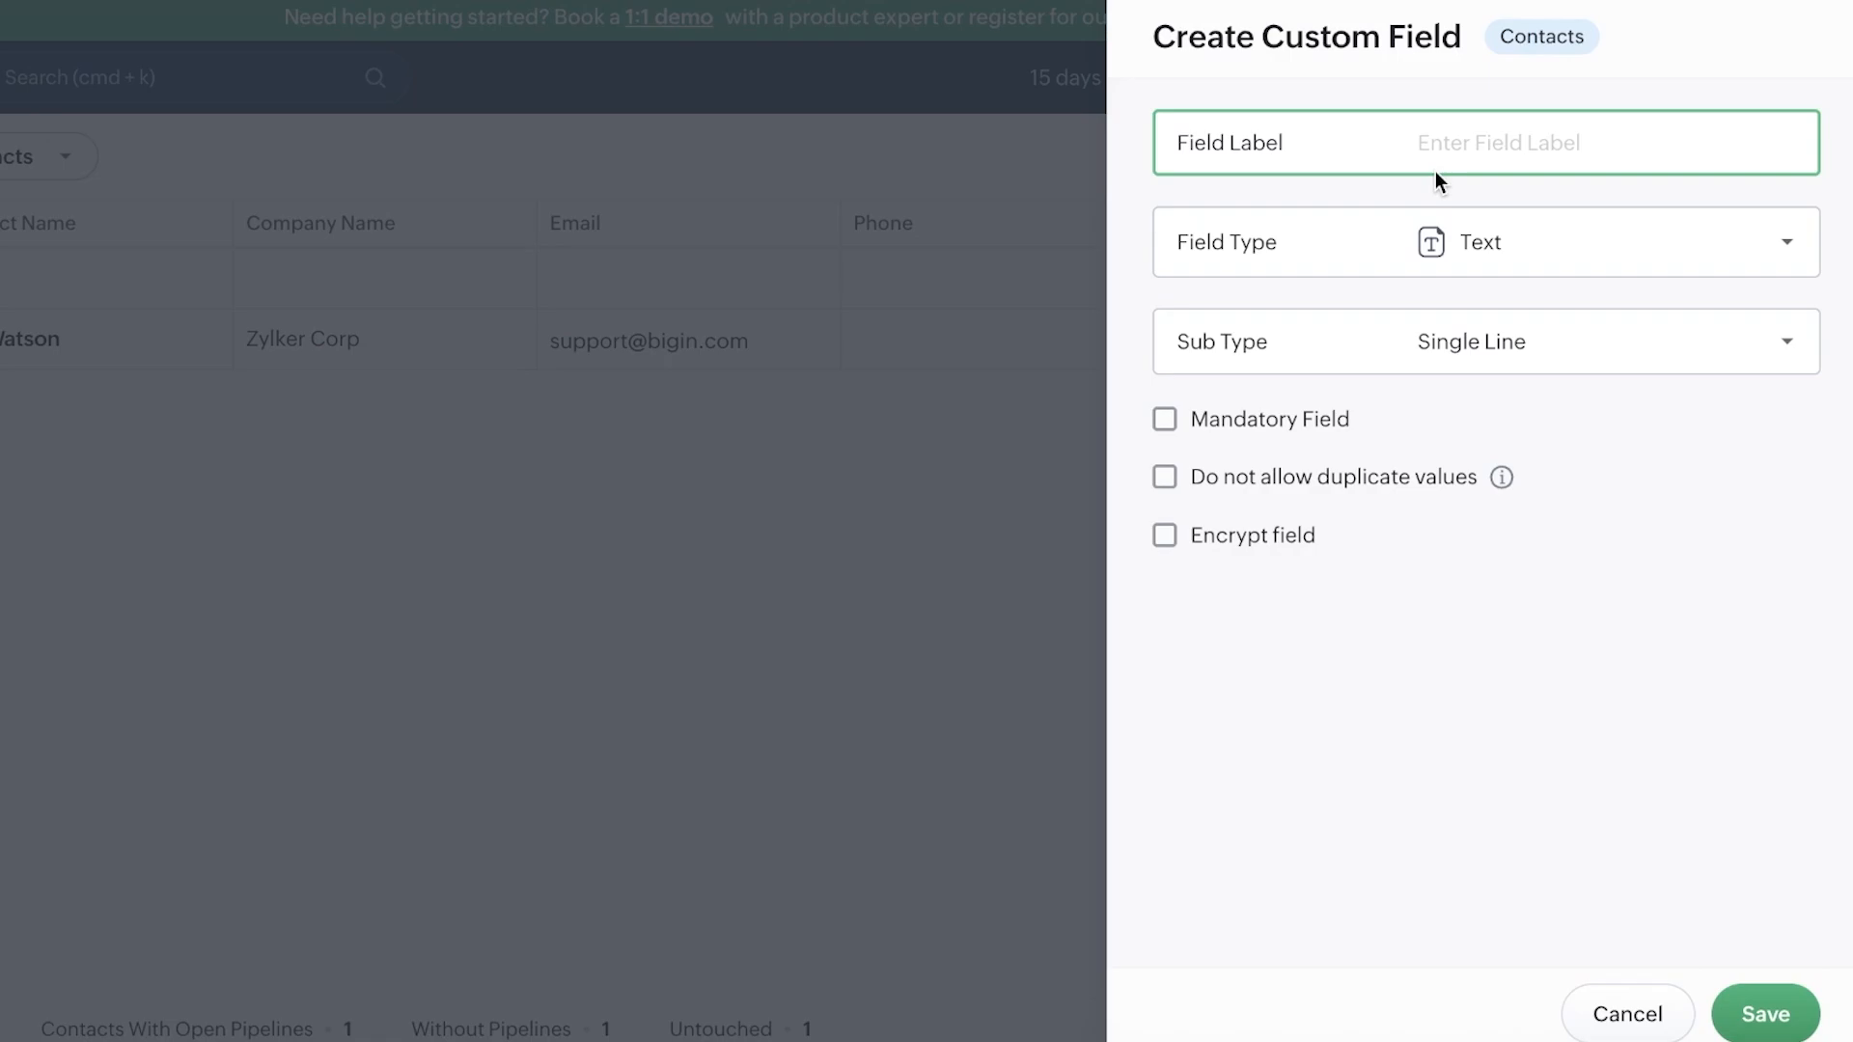
text(Type)
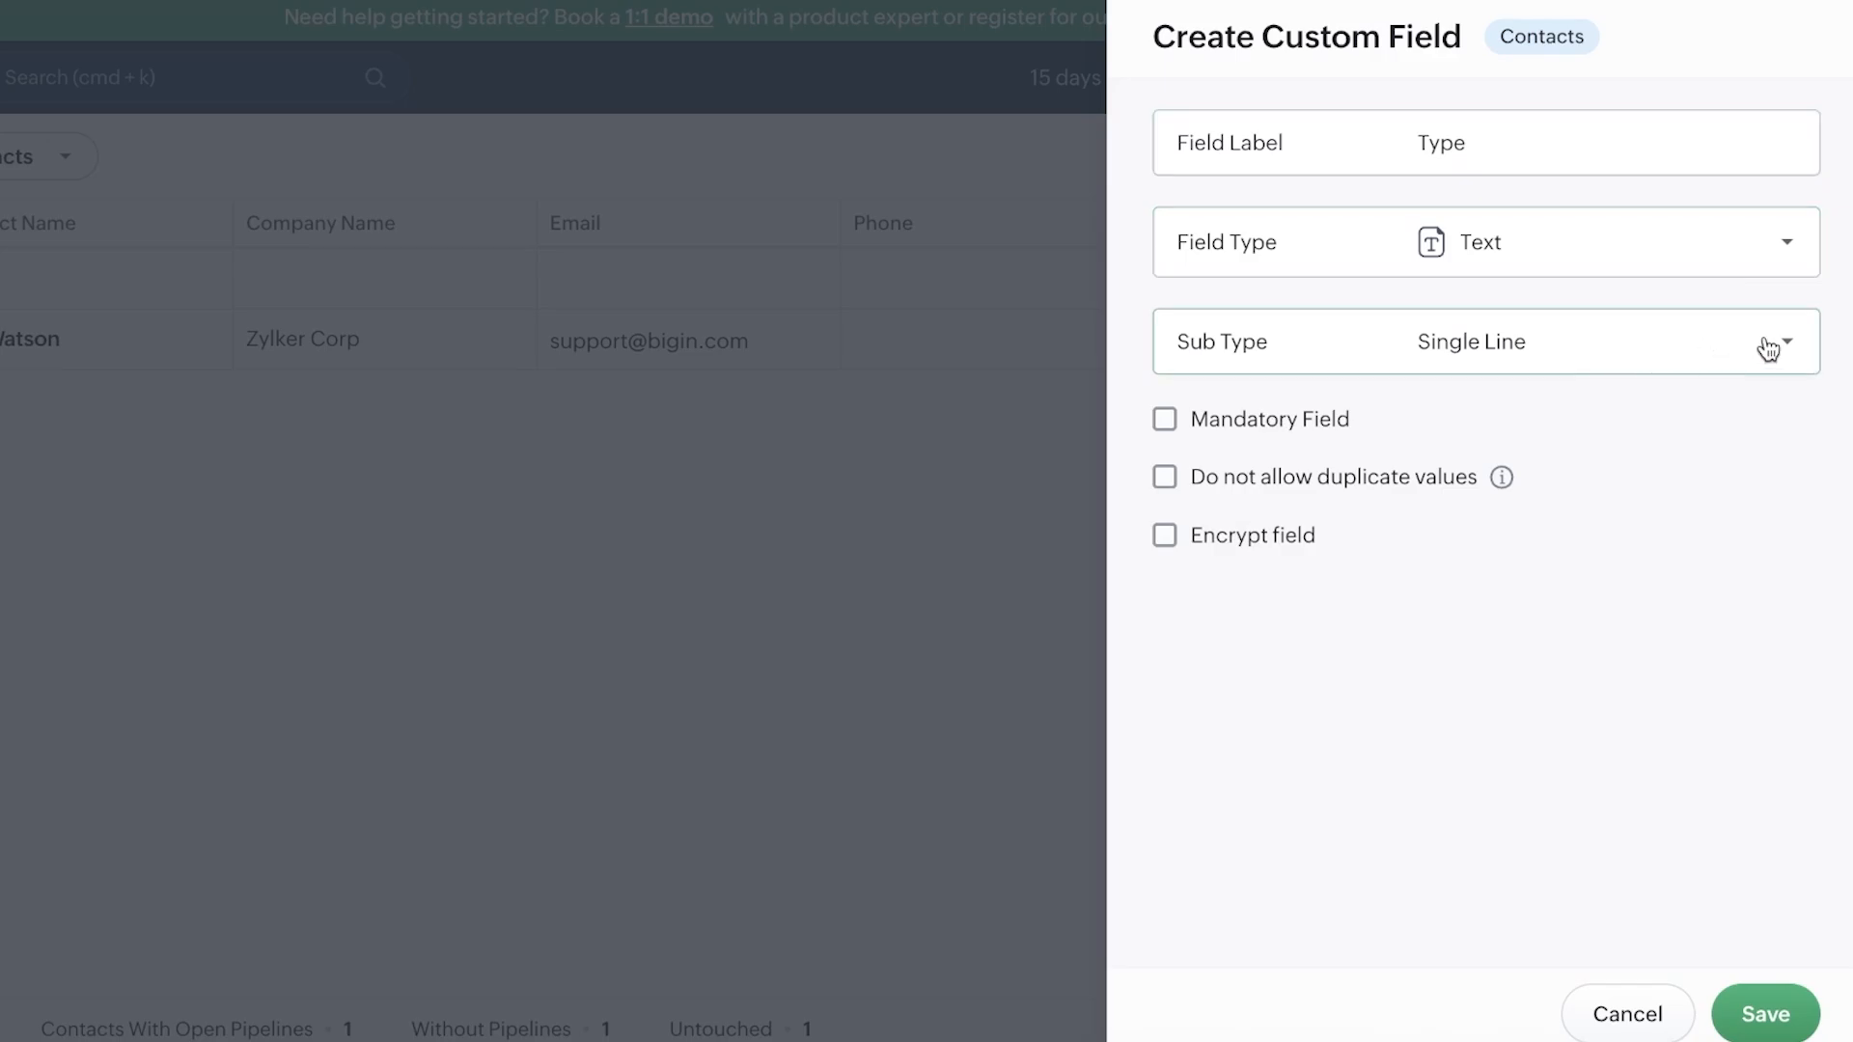
click(1772, 1014)
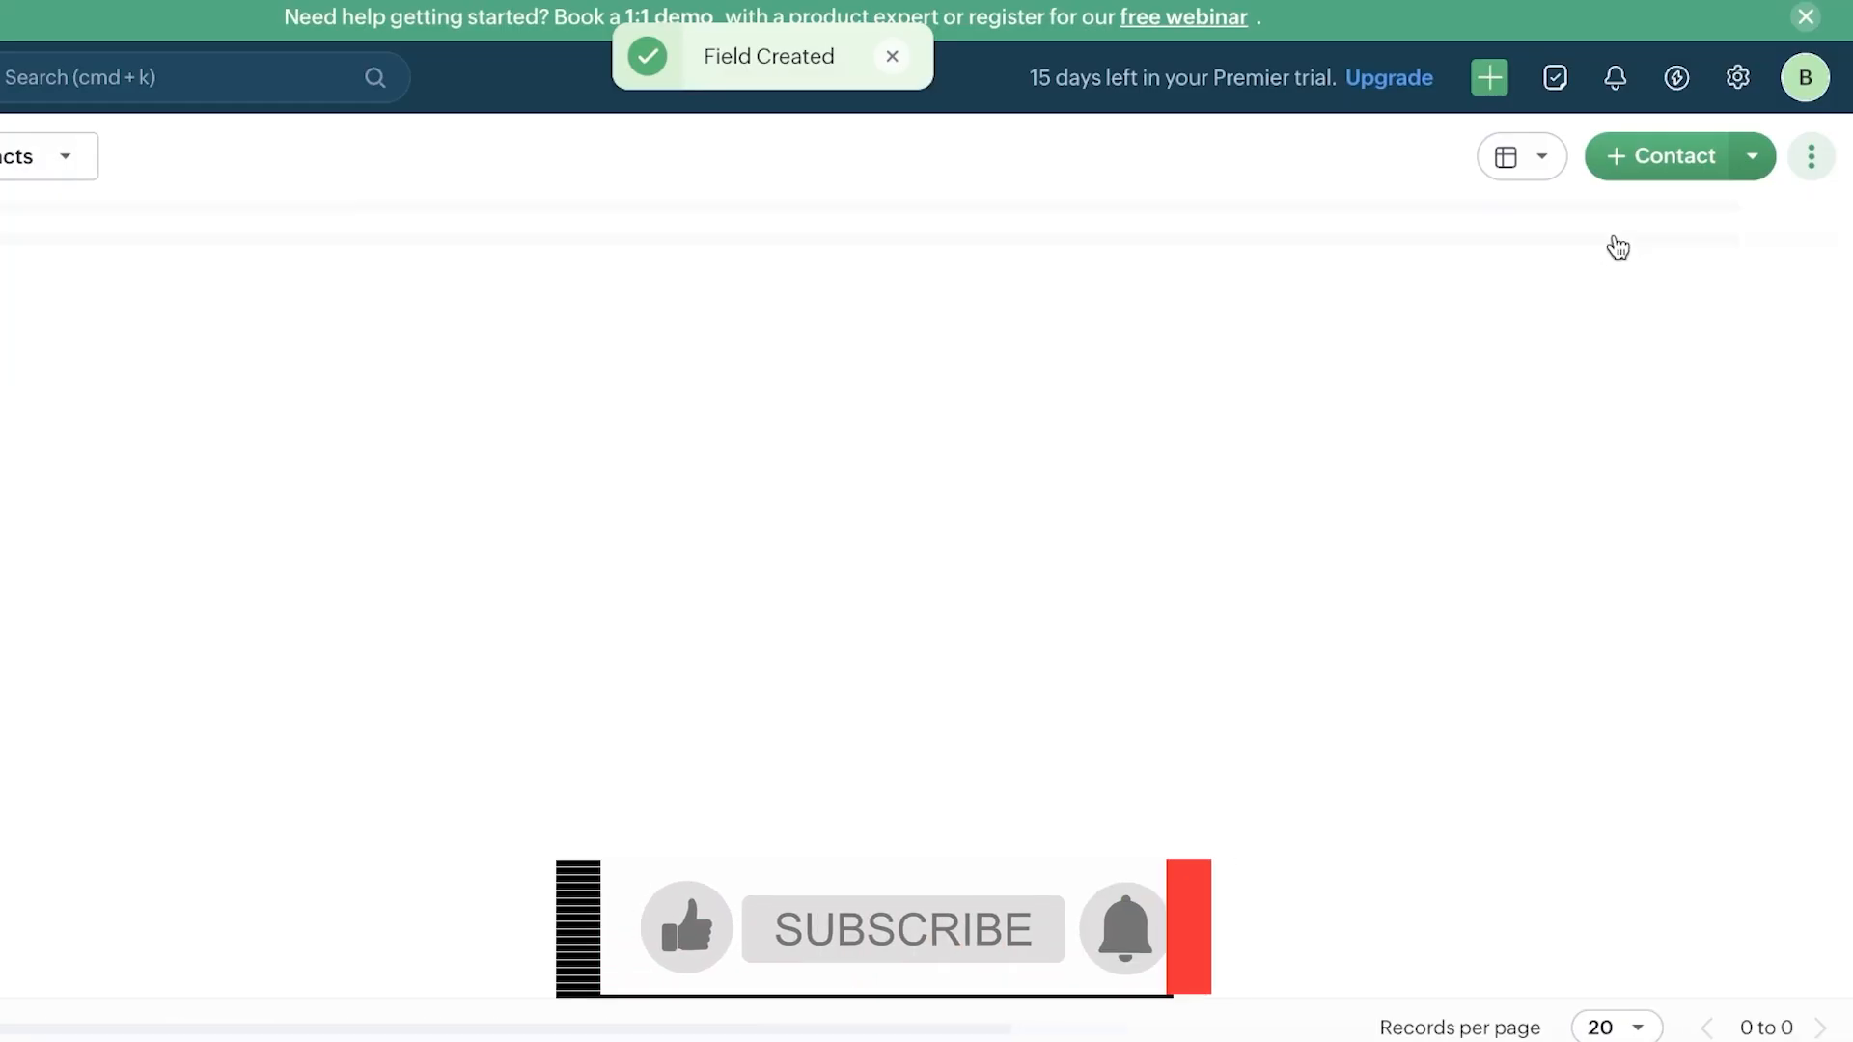
Step: Edit the Zylker Corp contact's Type cell inline to 'Customer' and save it
click(1390, 275)
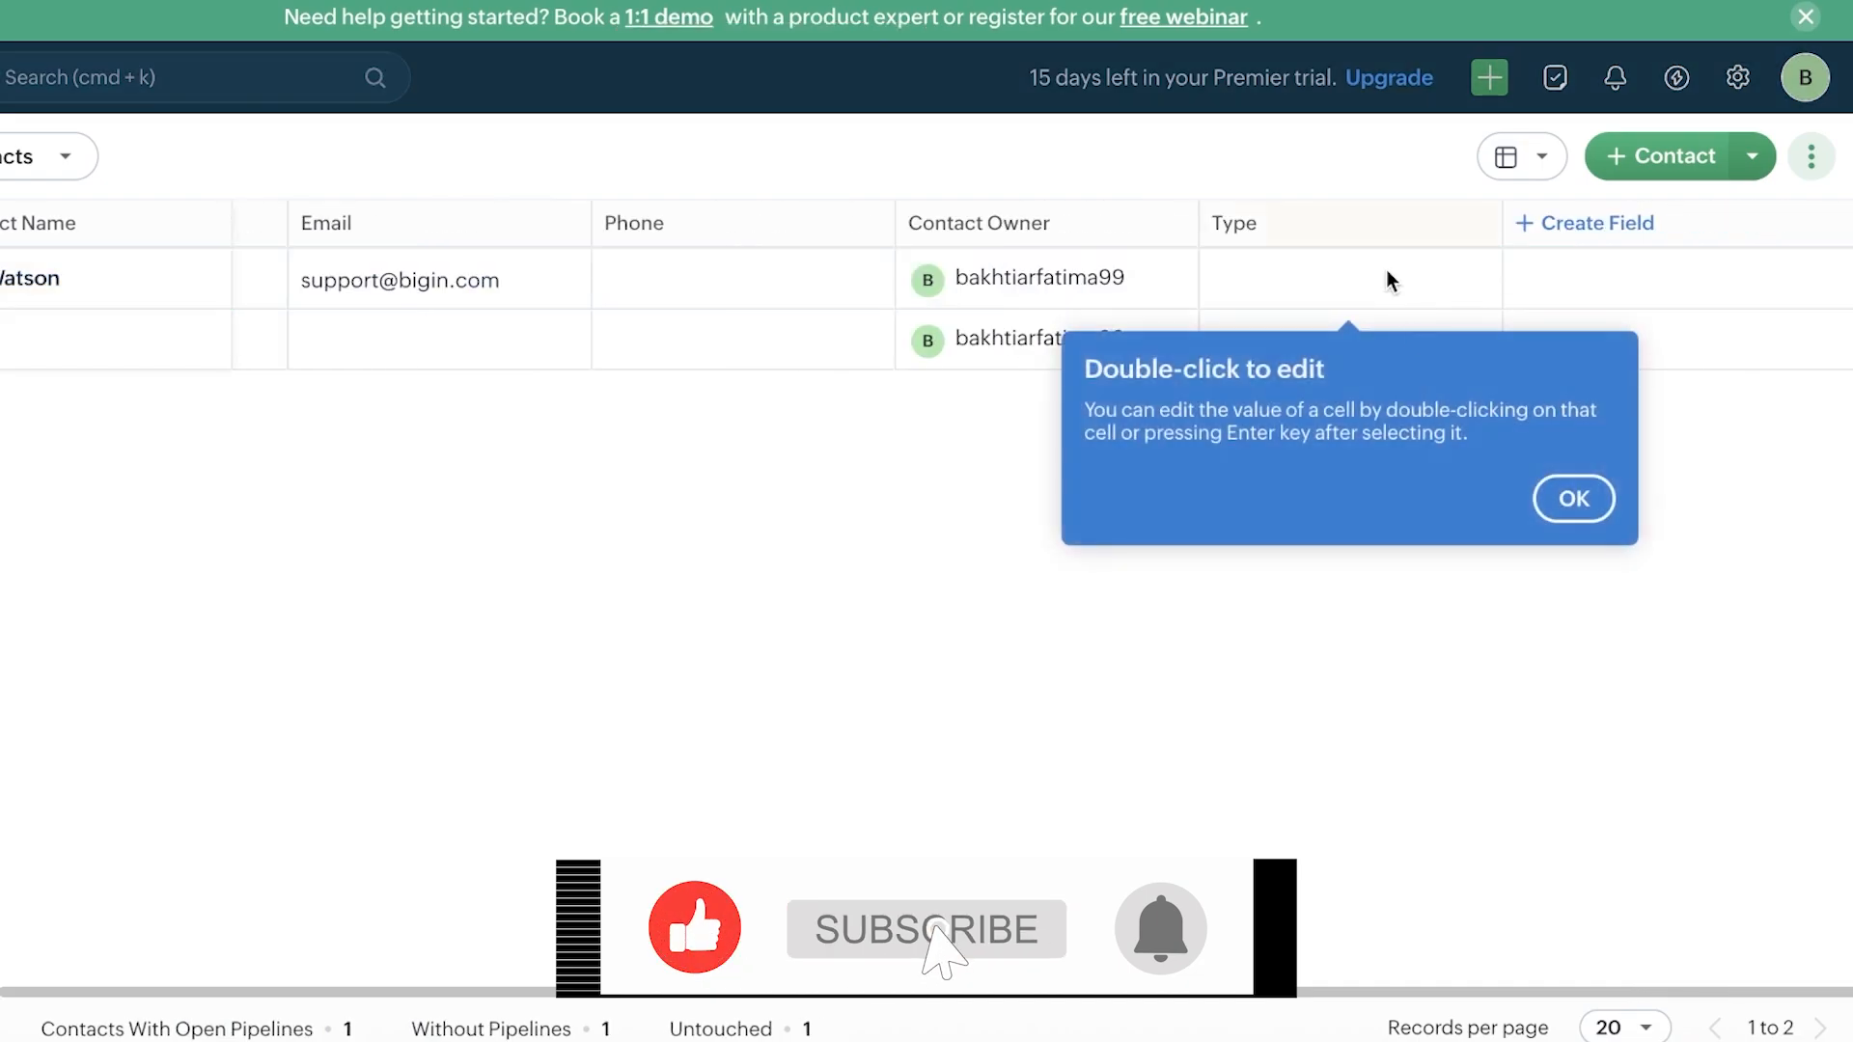
click(1573, 497)
double_click(1390, 276)
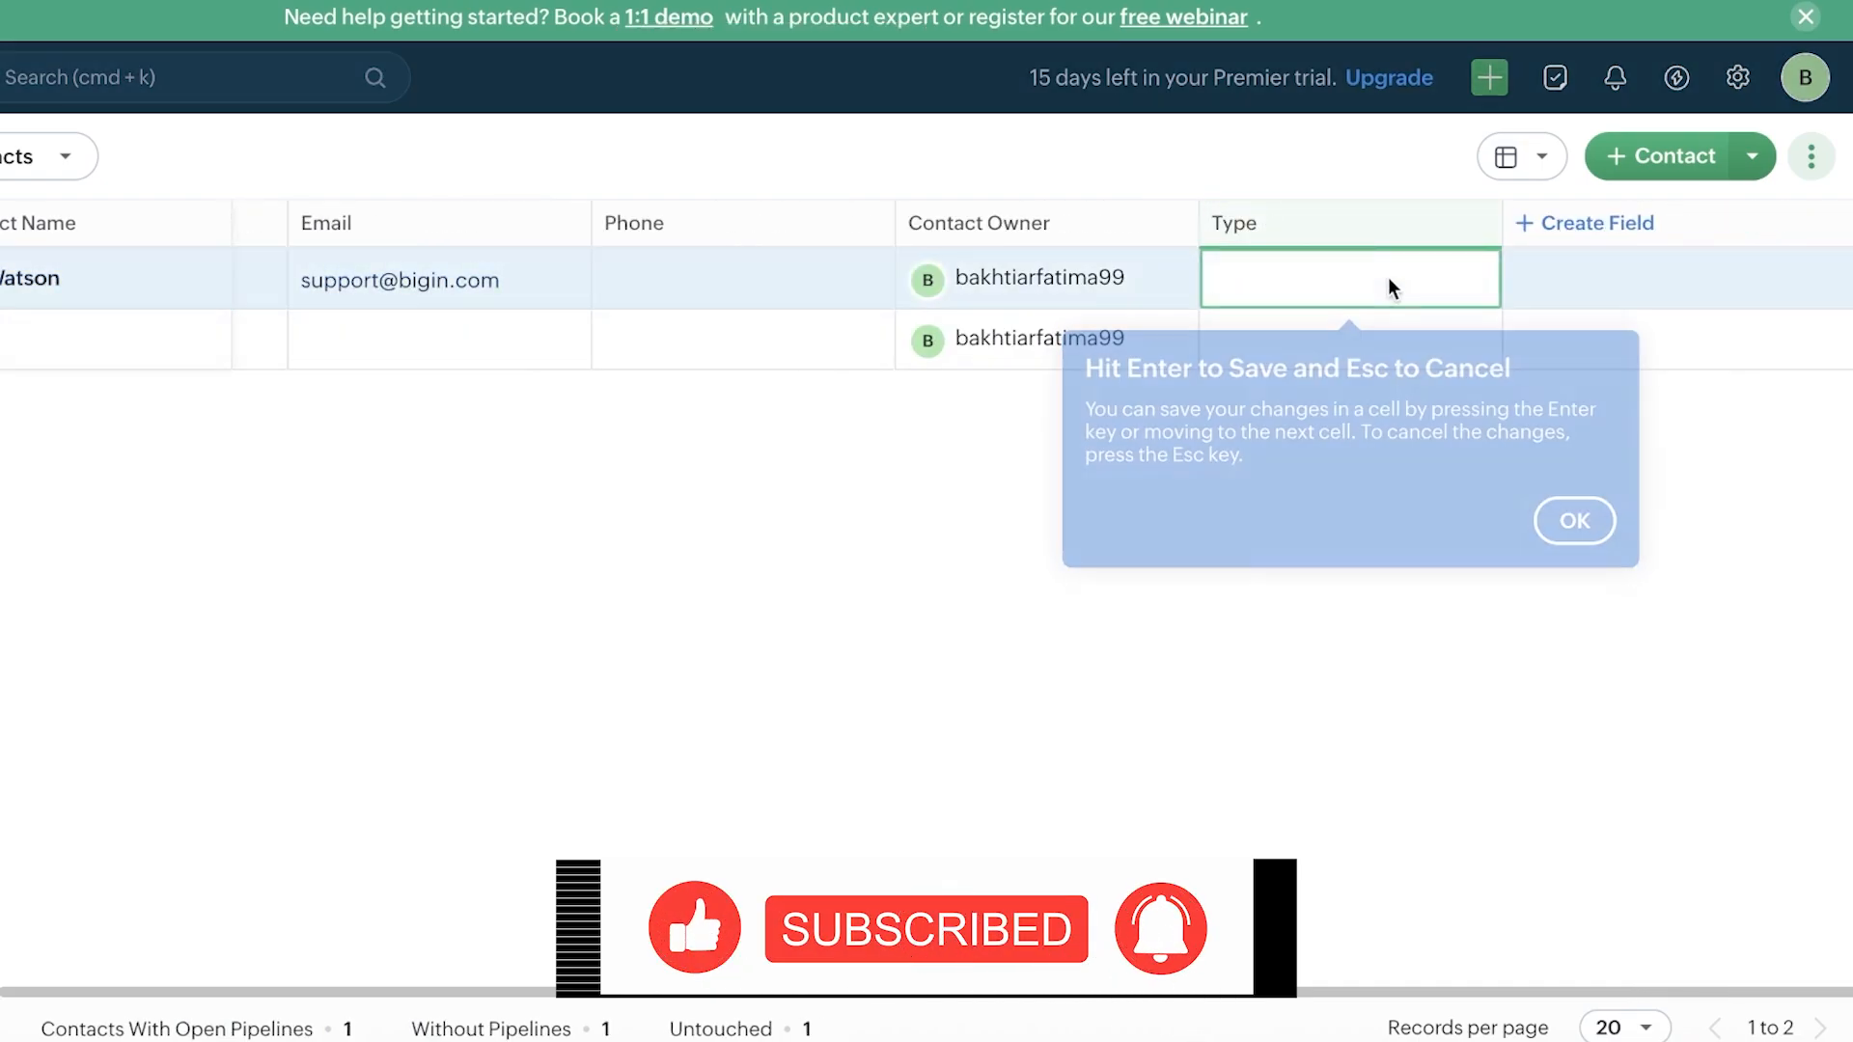
text(K)
key(BackSpace)
text(Customer)
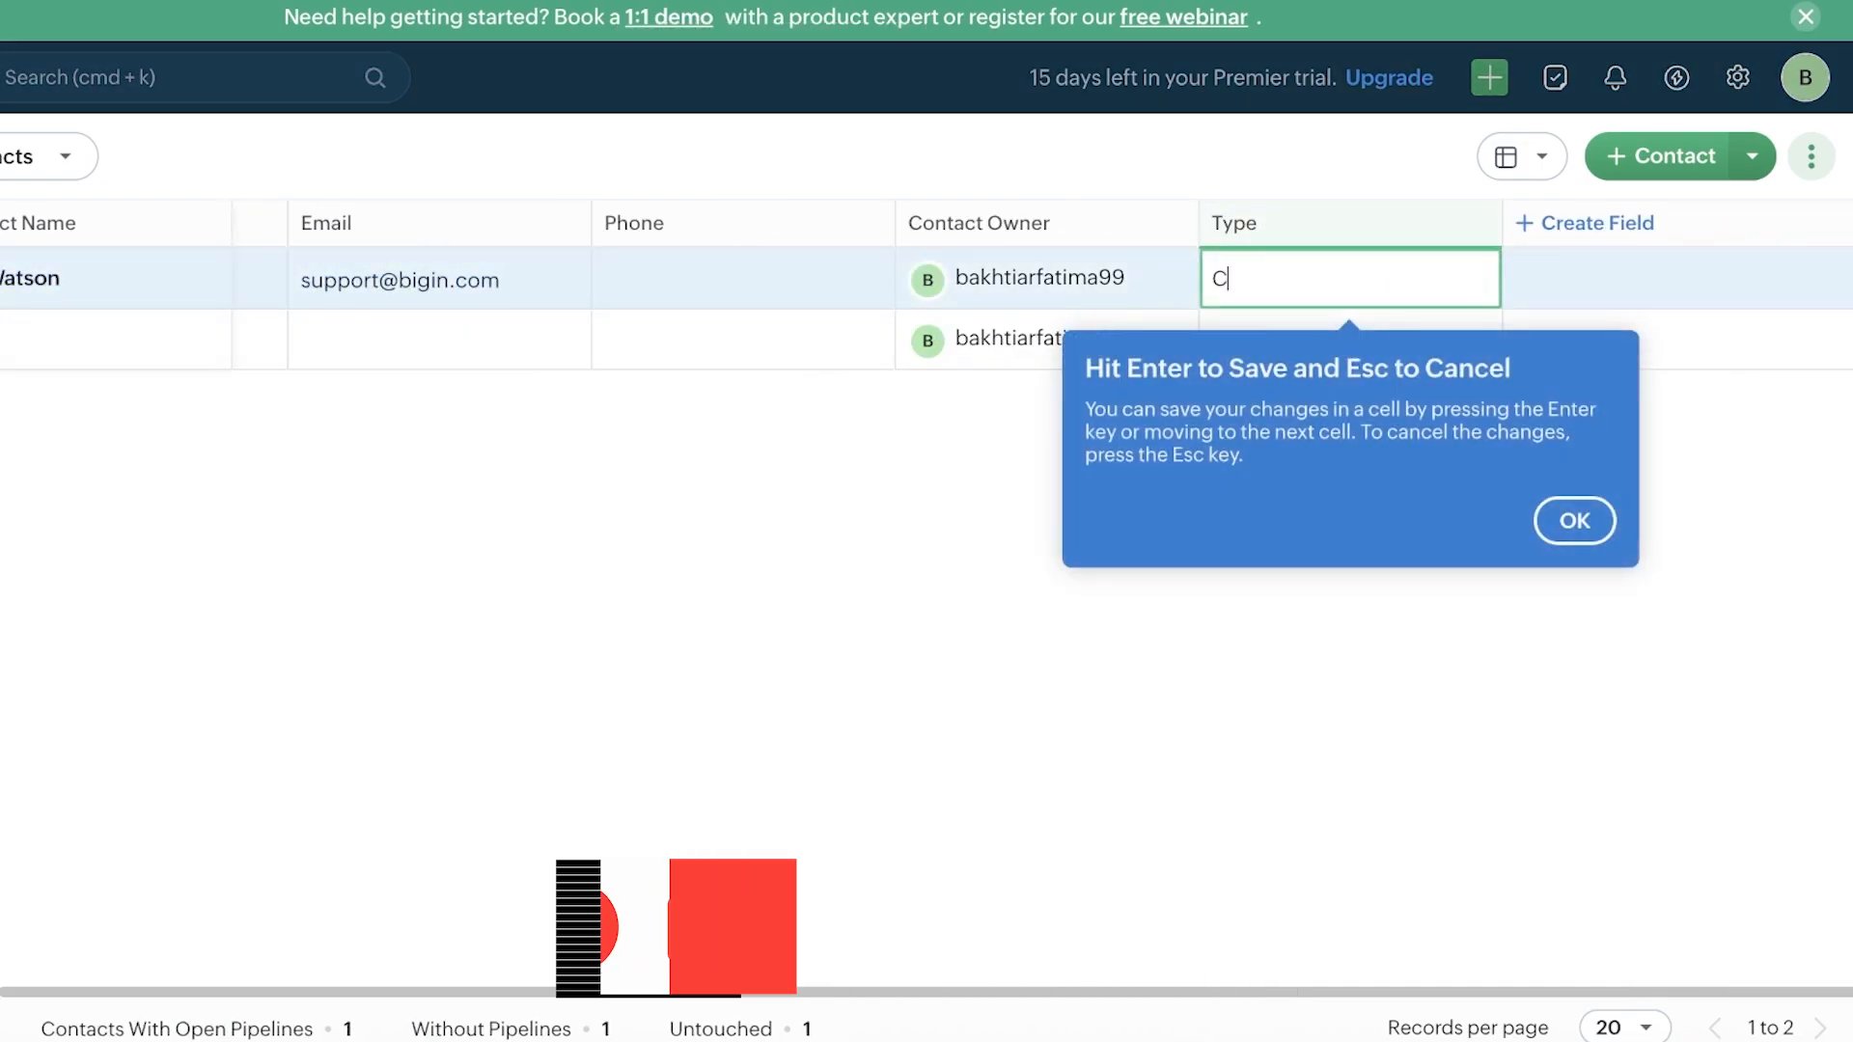
click(1583, 523)
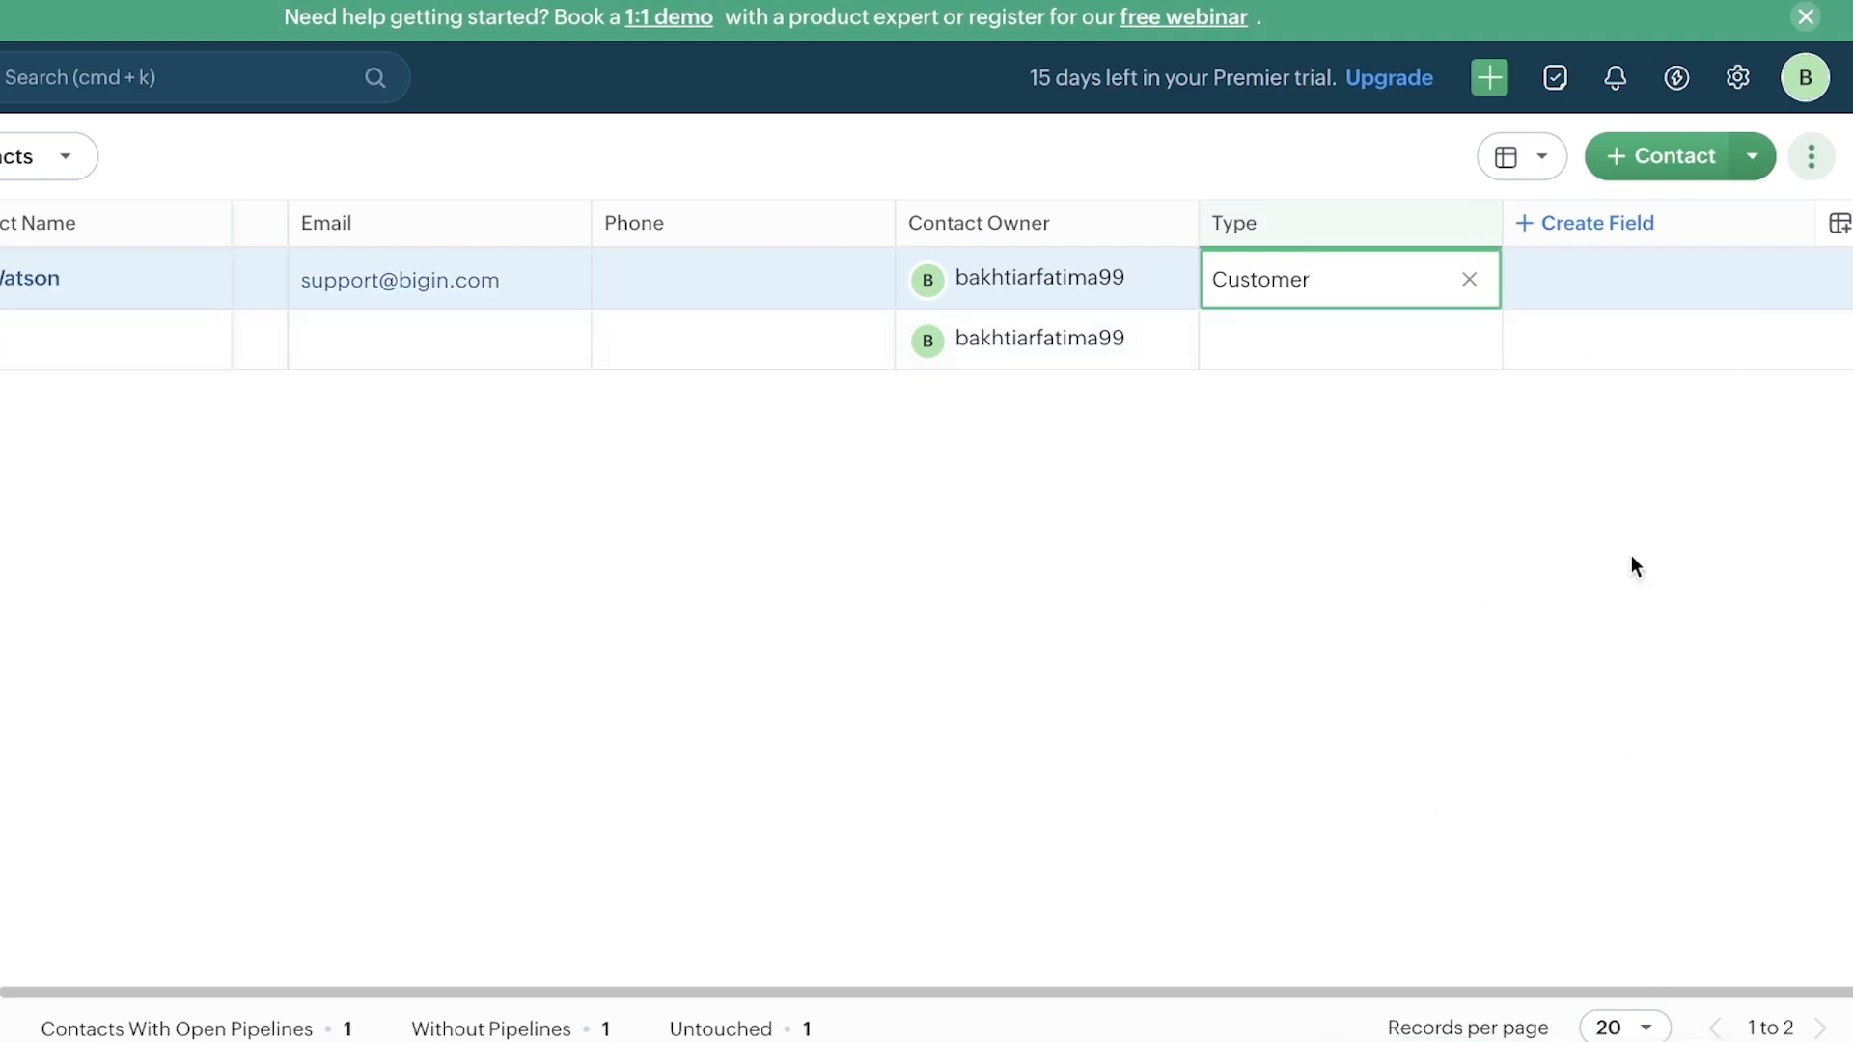
key(Return)
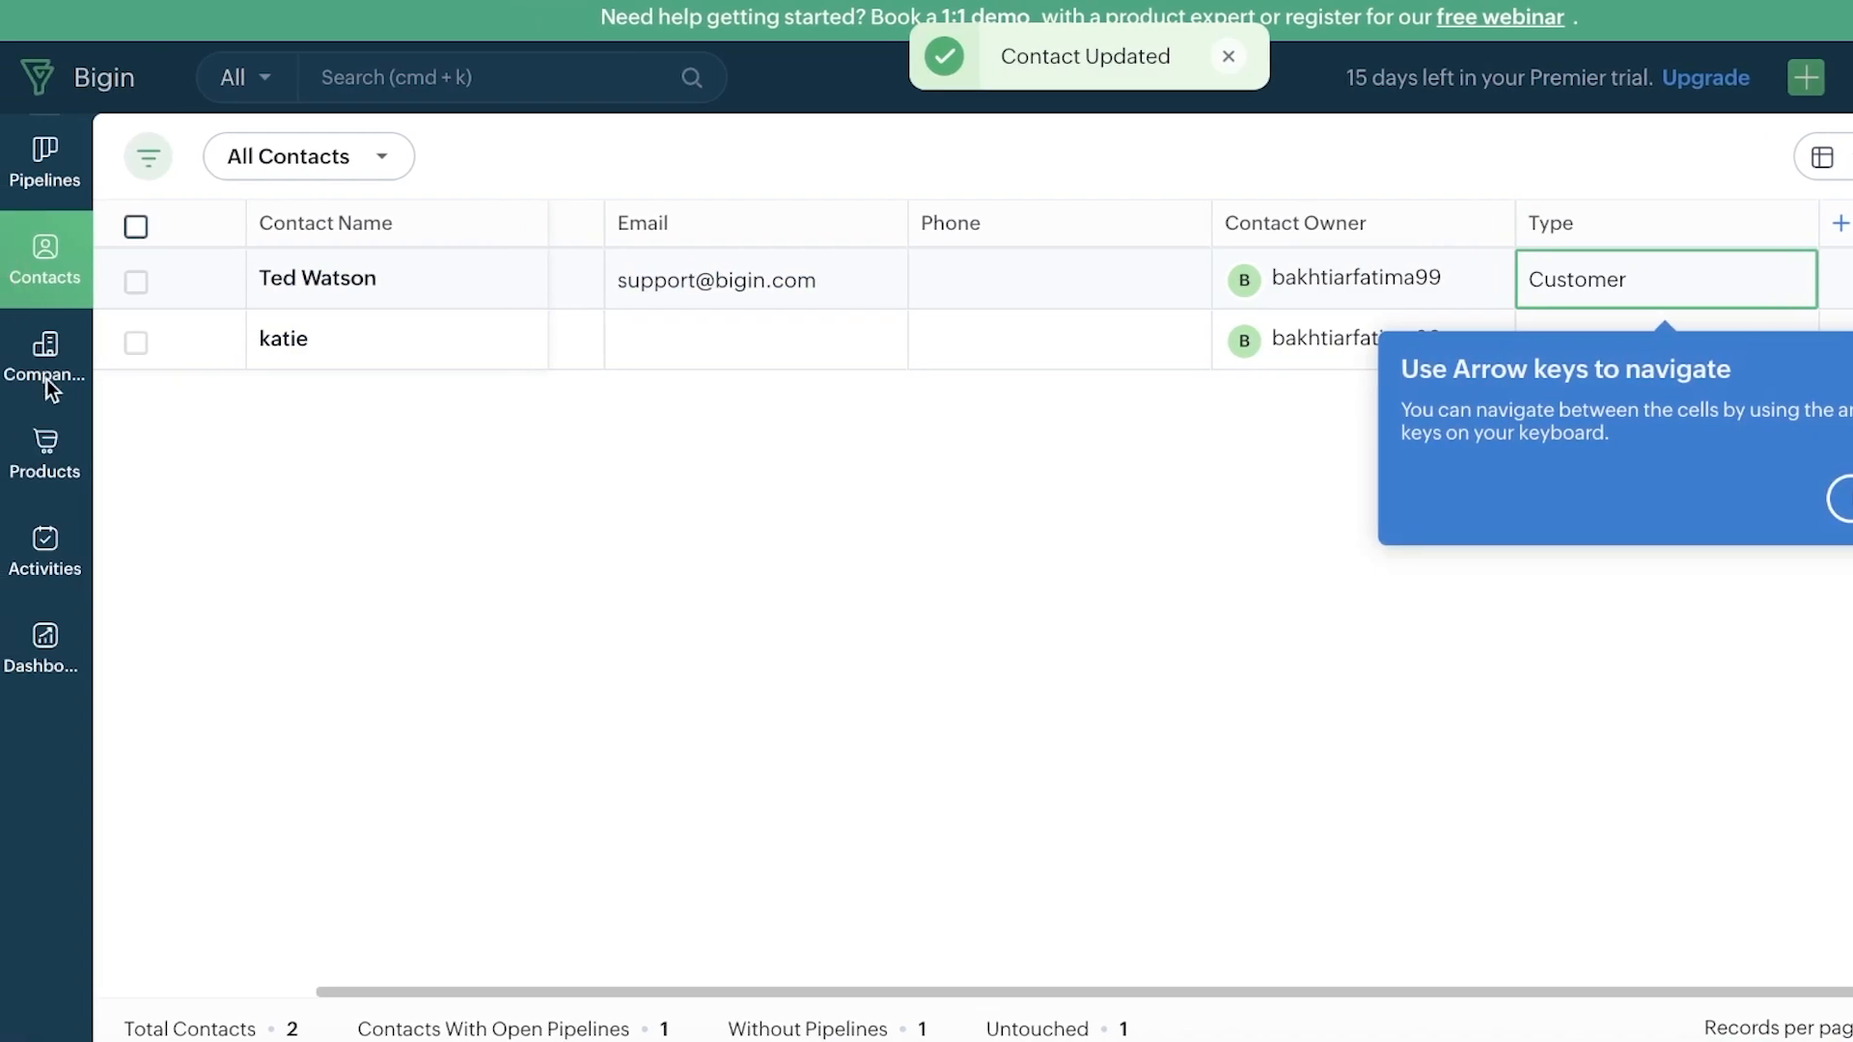
Step: From the Companies list, create a company named 'polkadot' and save it
click(1827, 511)
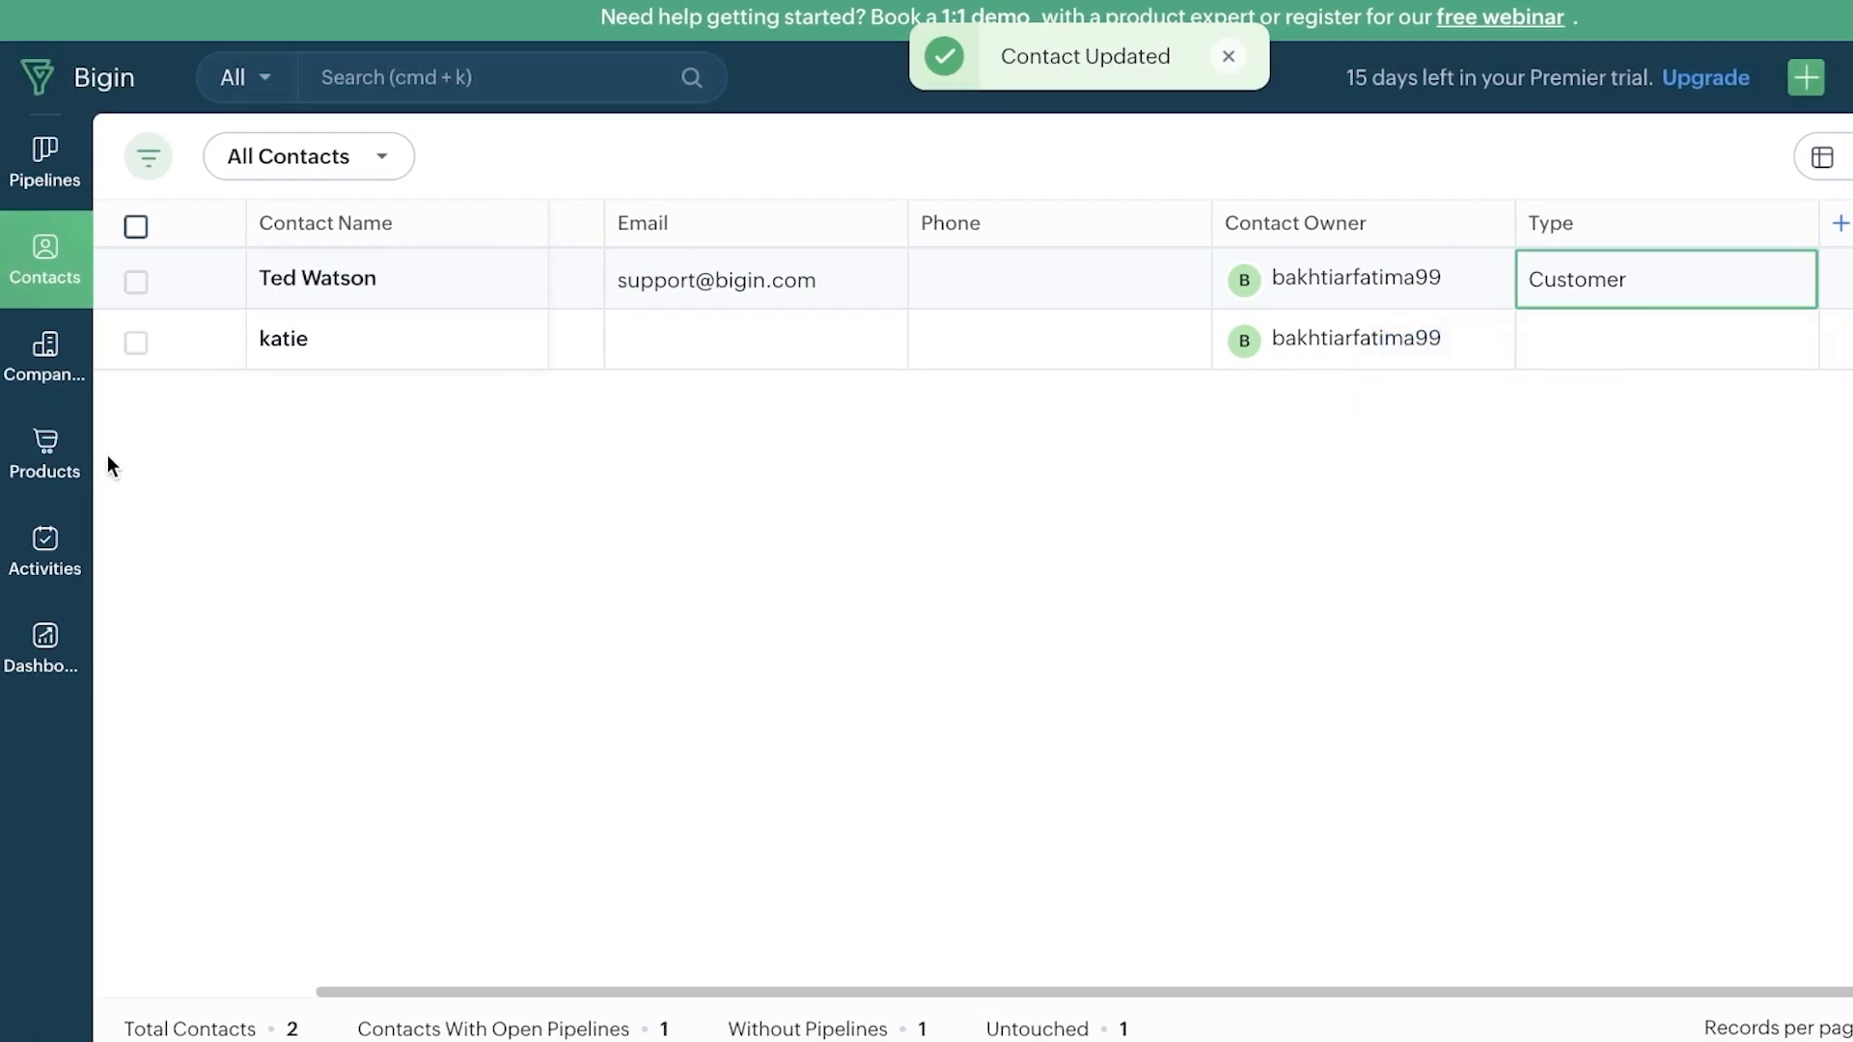
click(47, 375)
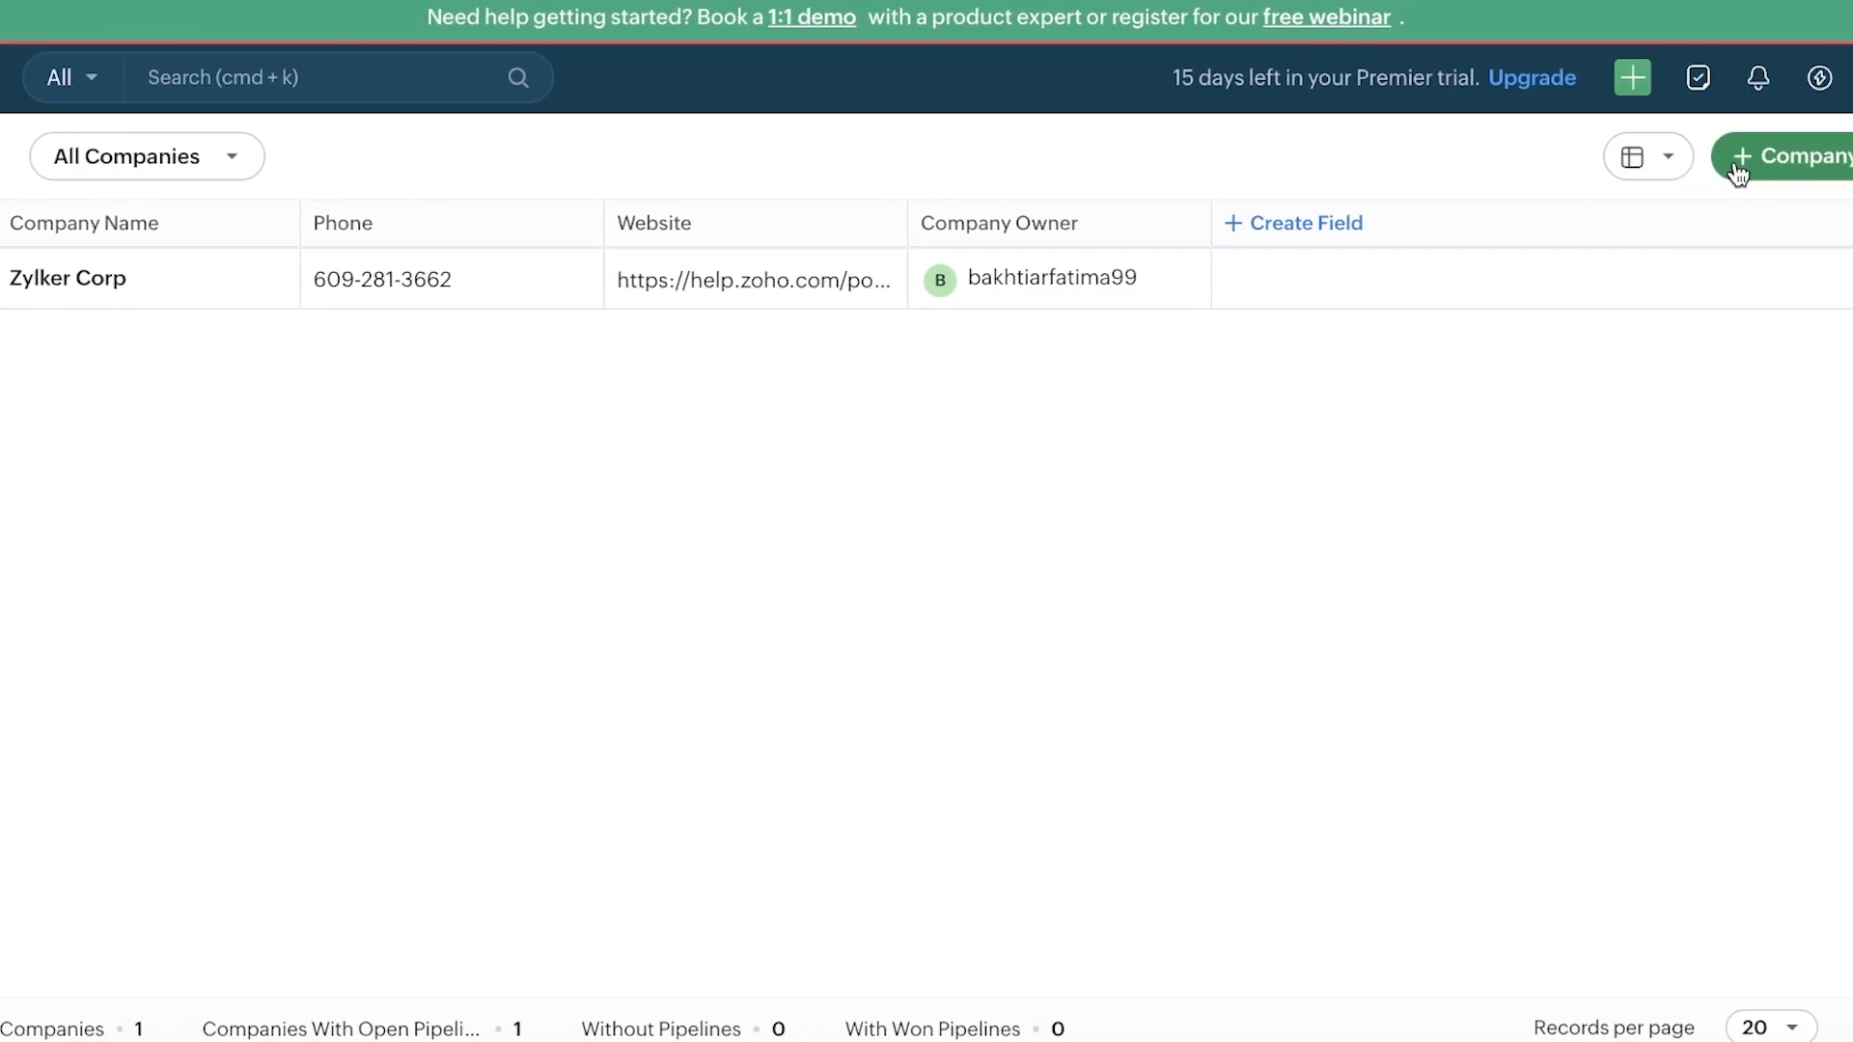
click(1597, 165)
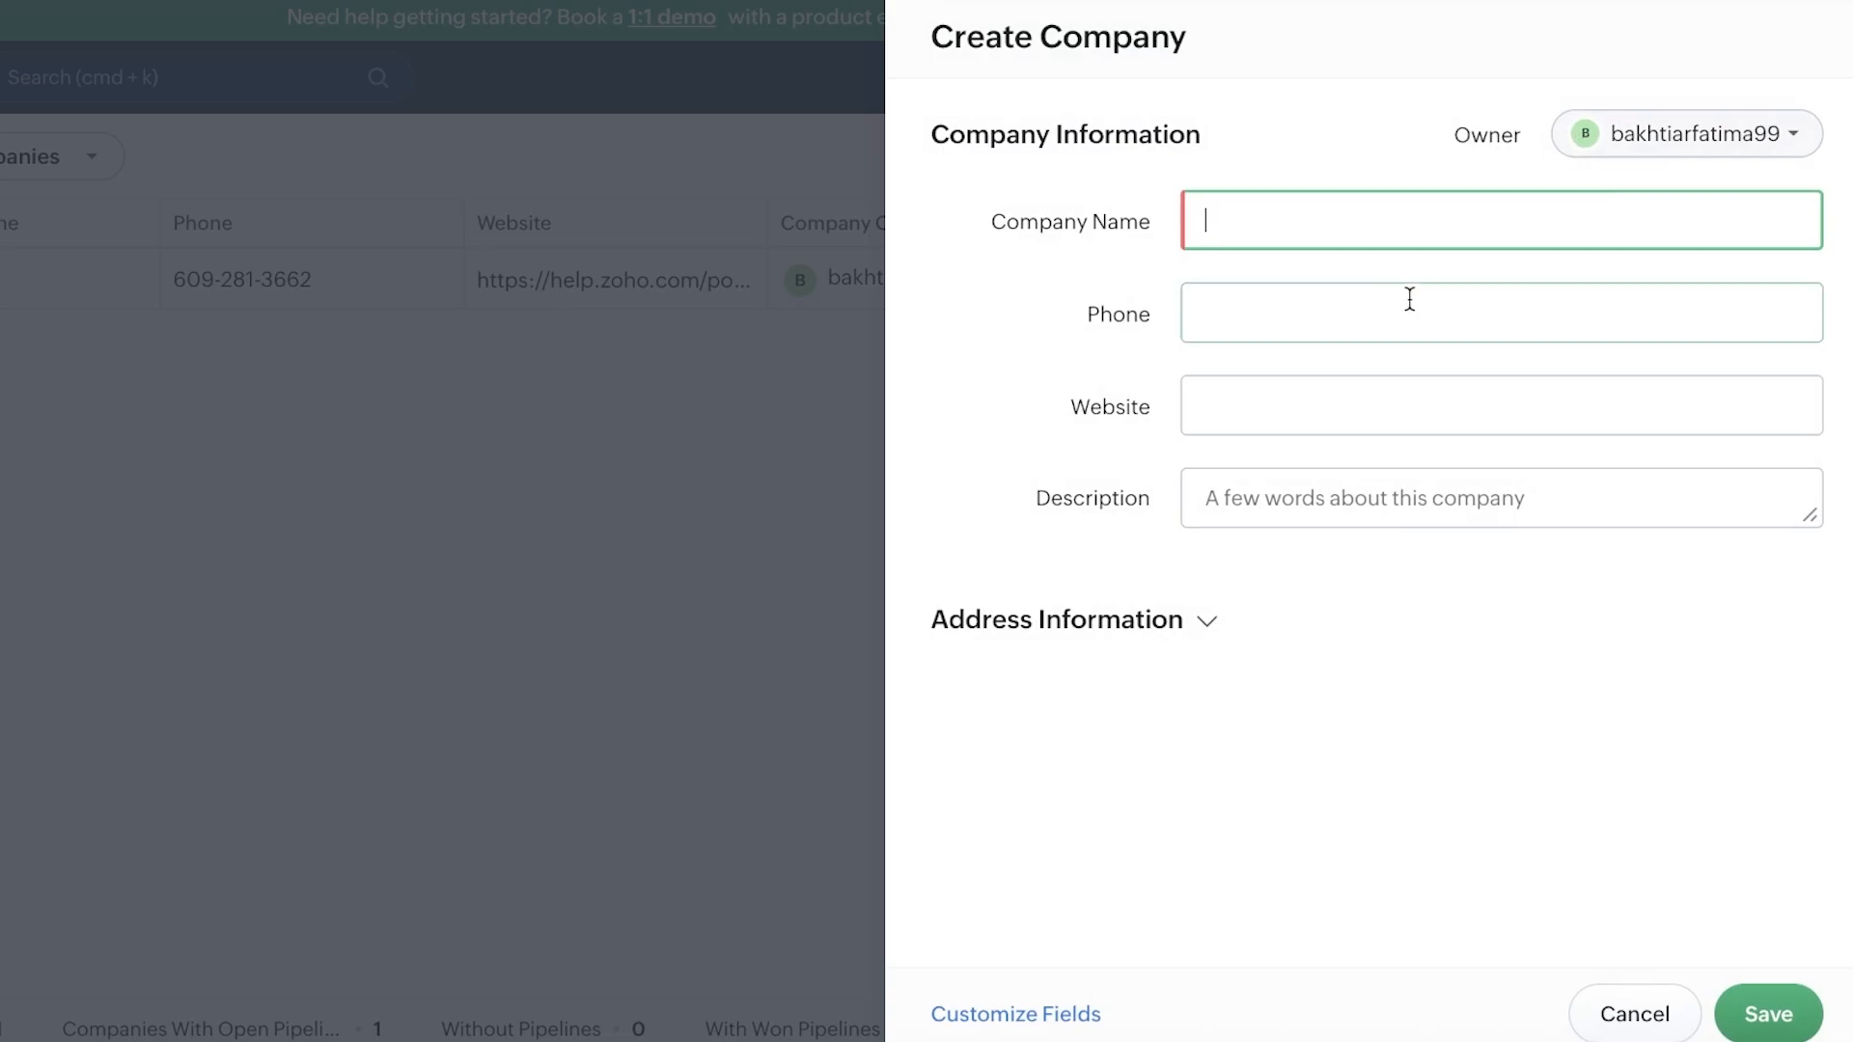
text(polkadot)
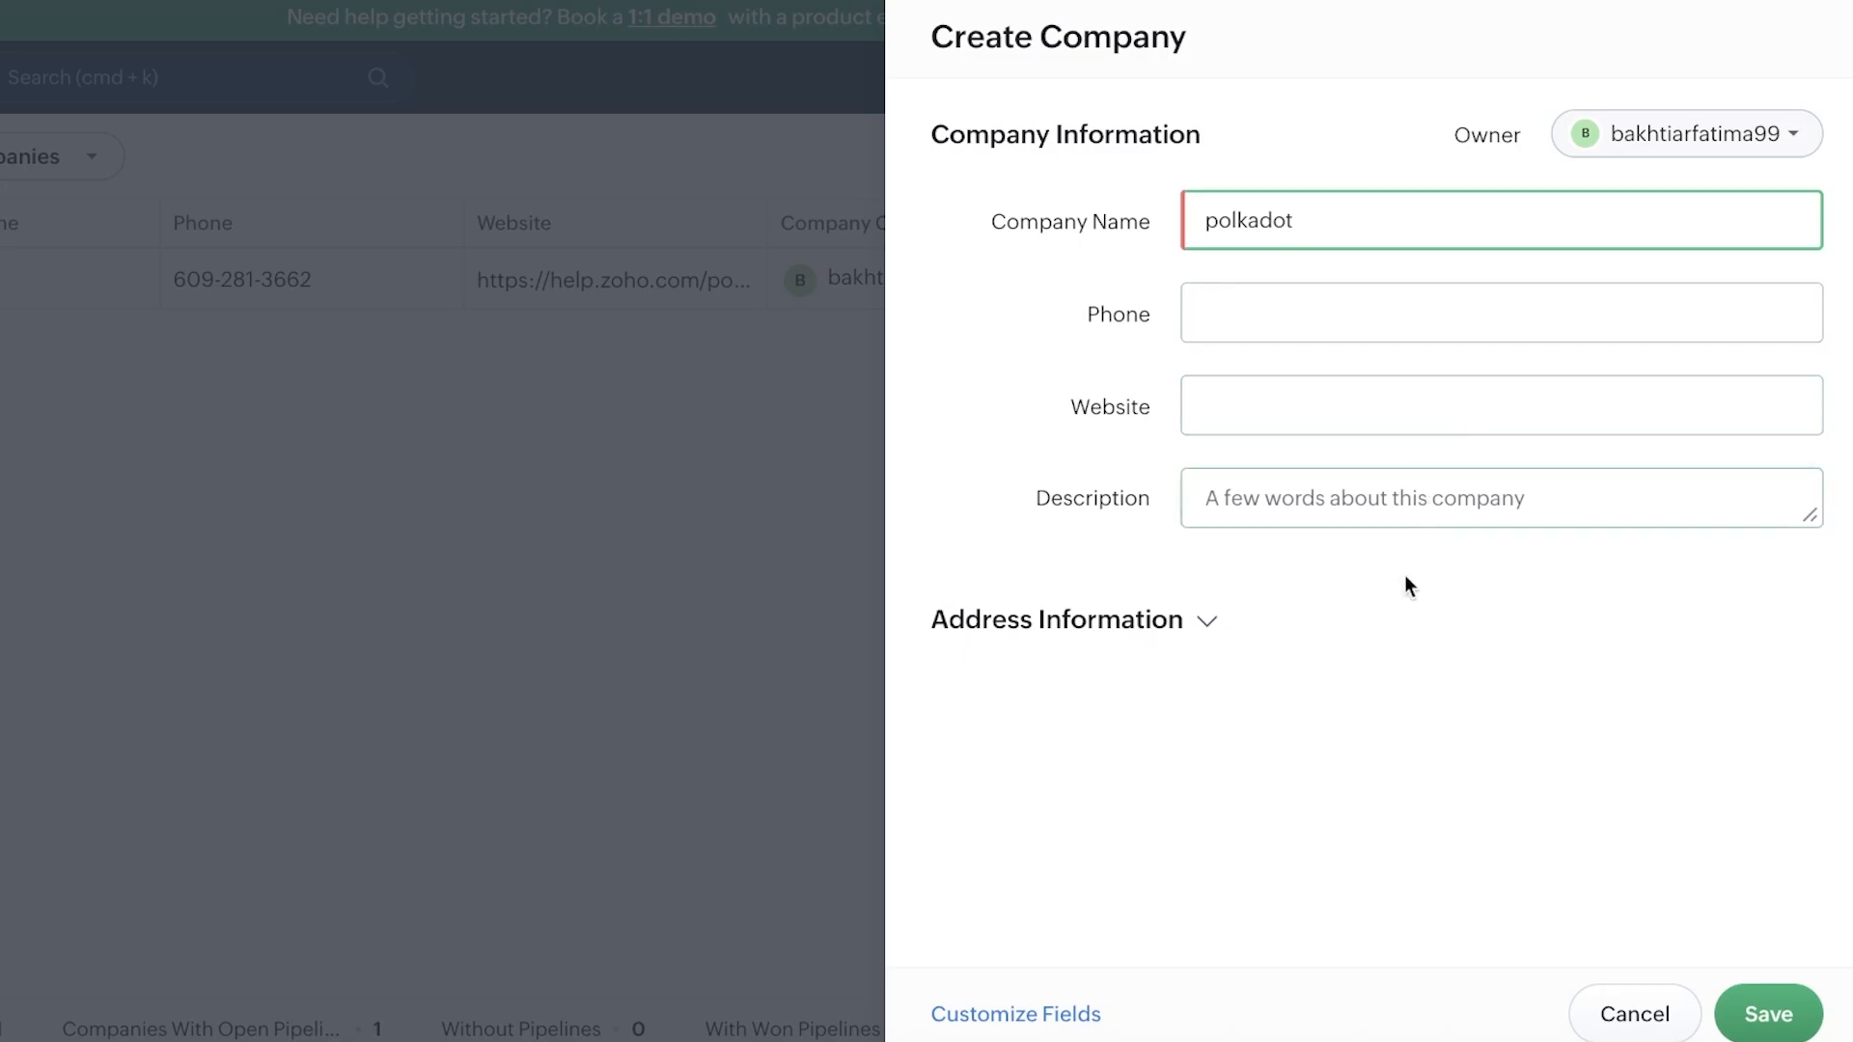
click(1122, 622)
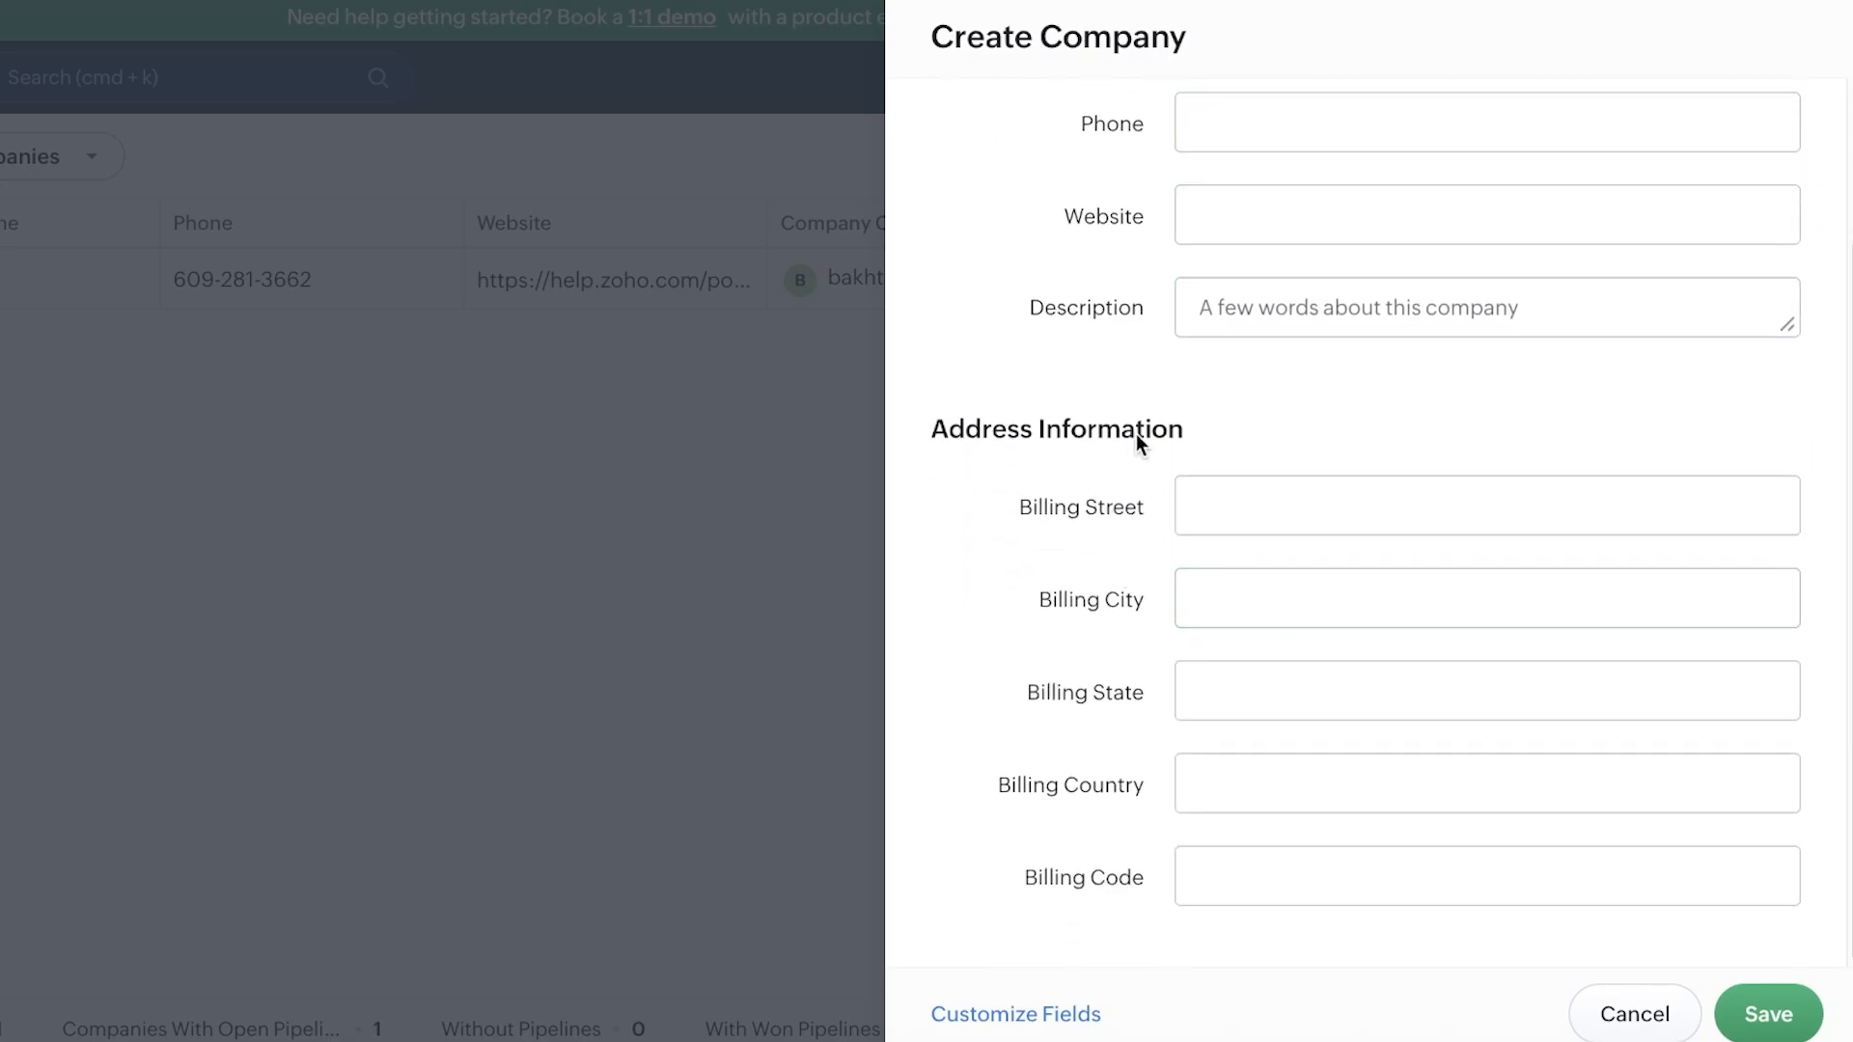
scroll(1290, 436, up, 2)
click(1762, 1010)
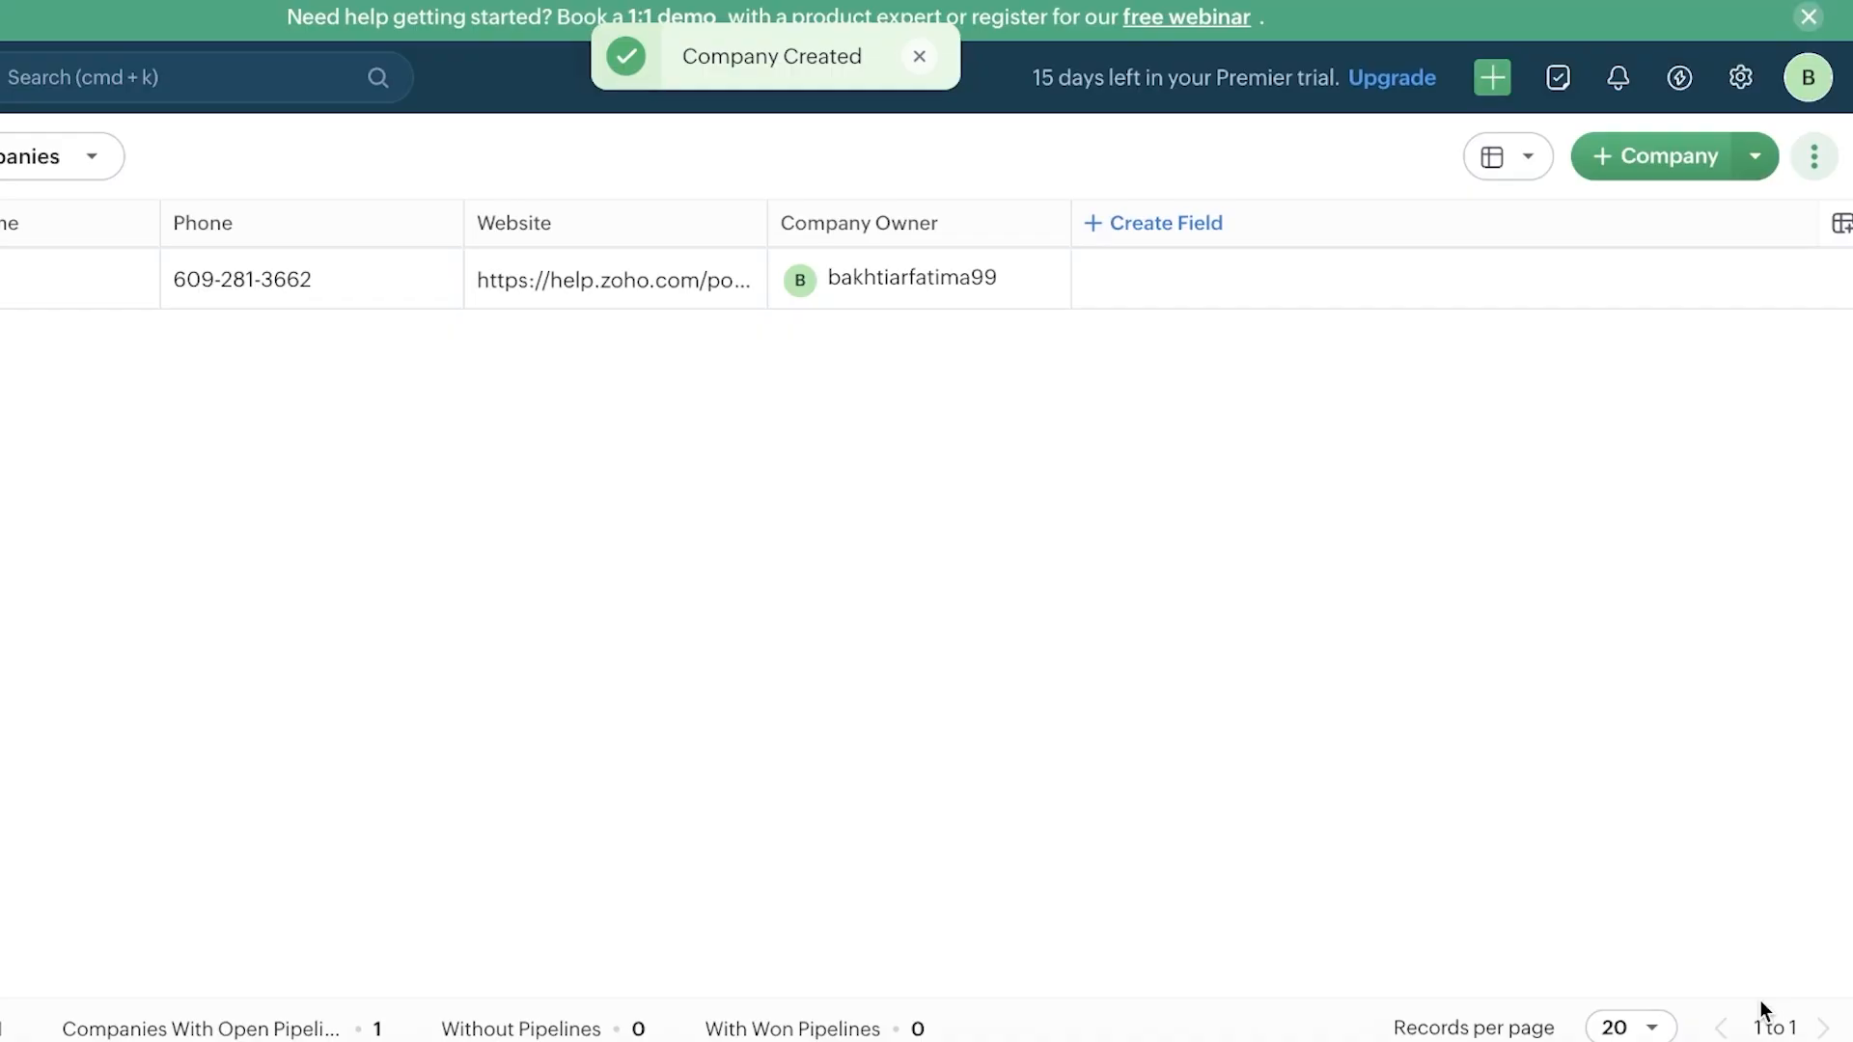
Step: Review the polkadot company record, return to the Companies list, then go to Products
click(1187, 275)
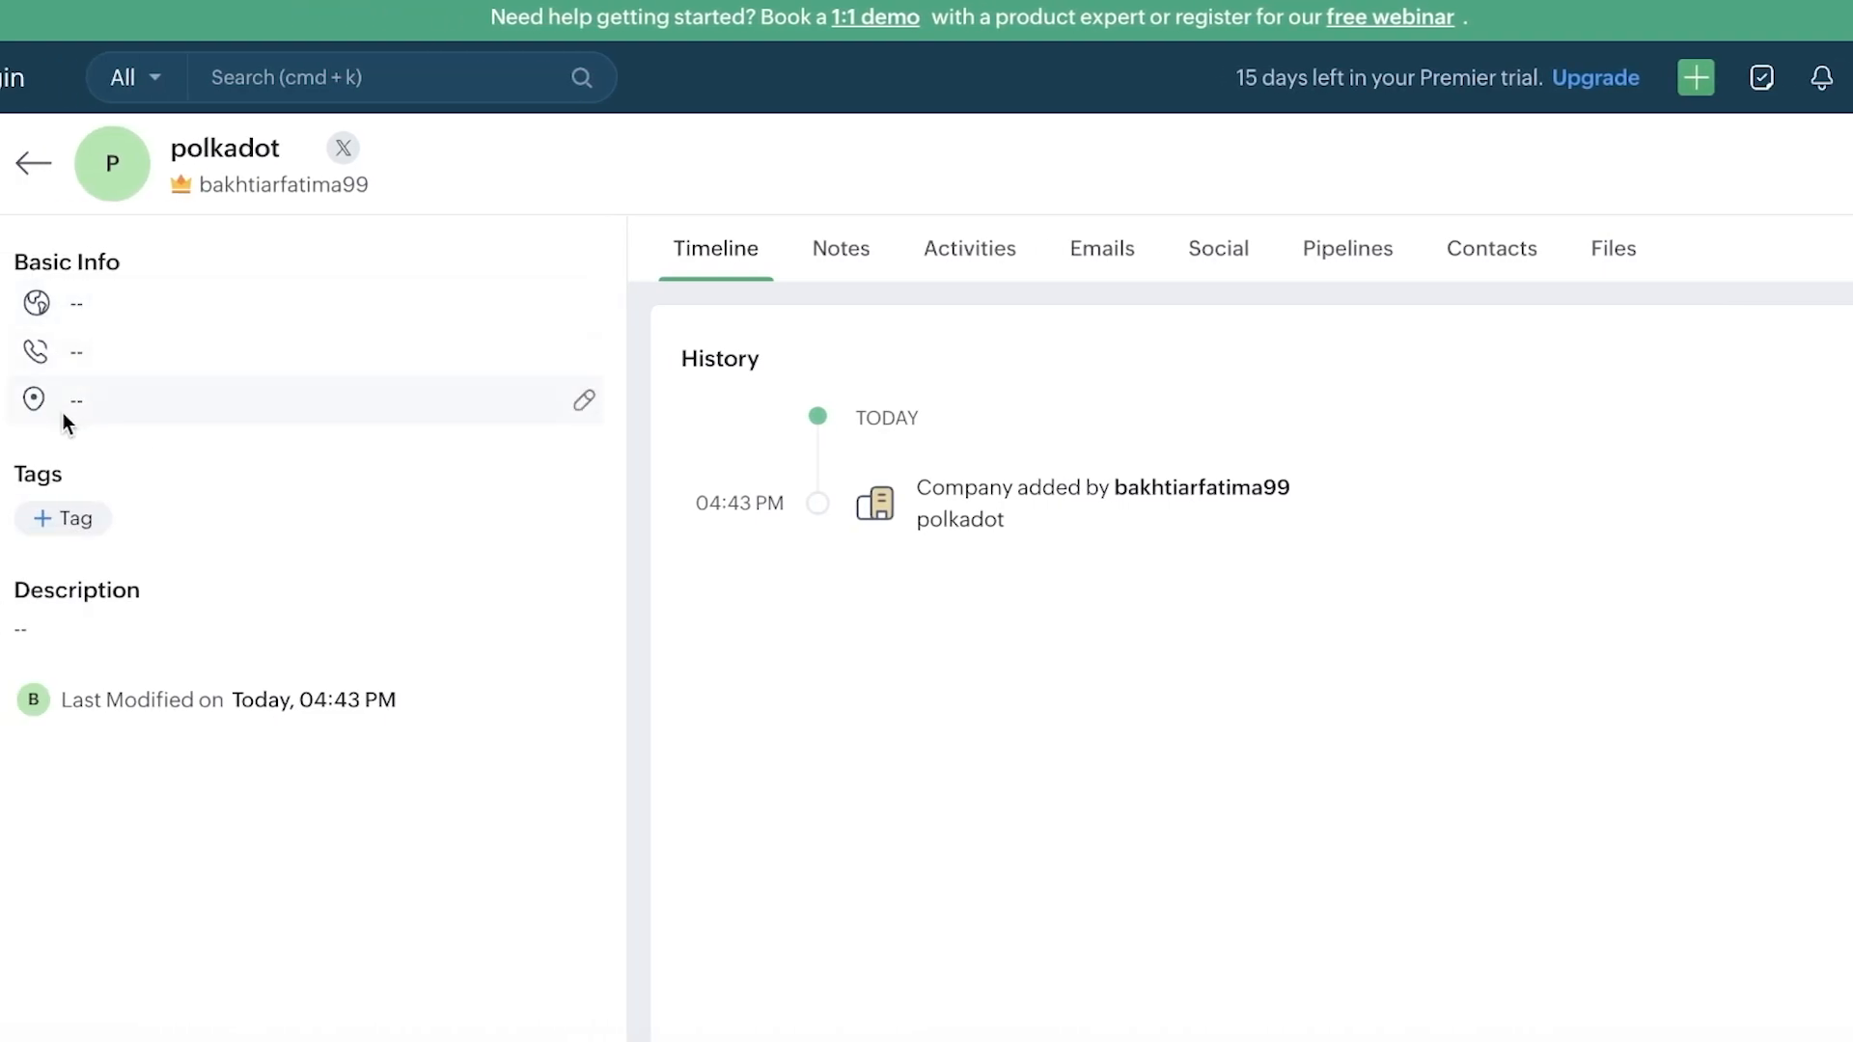
click(33, 164)
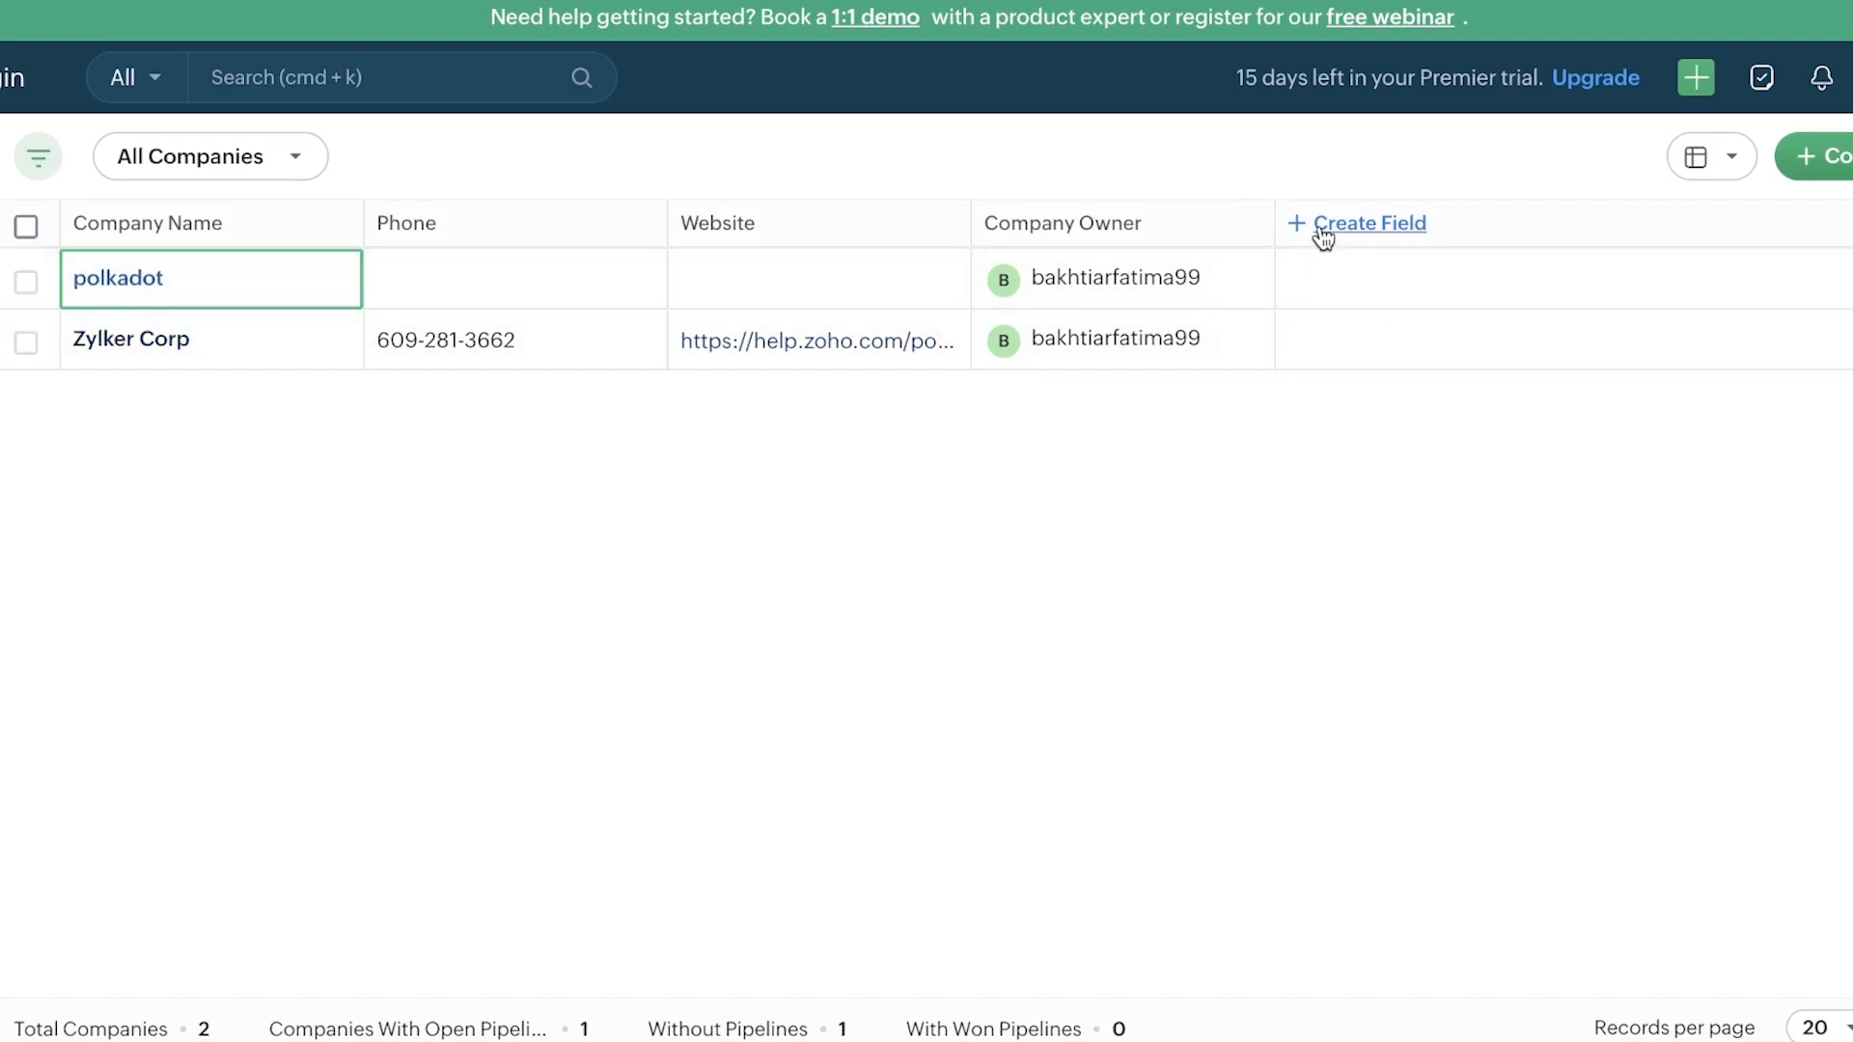
click(1117, 281)
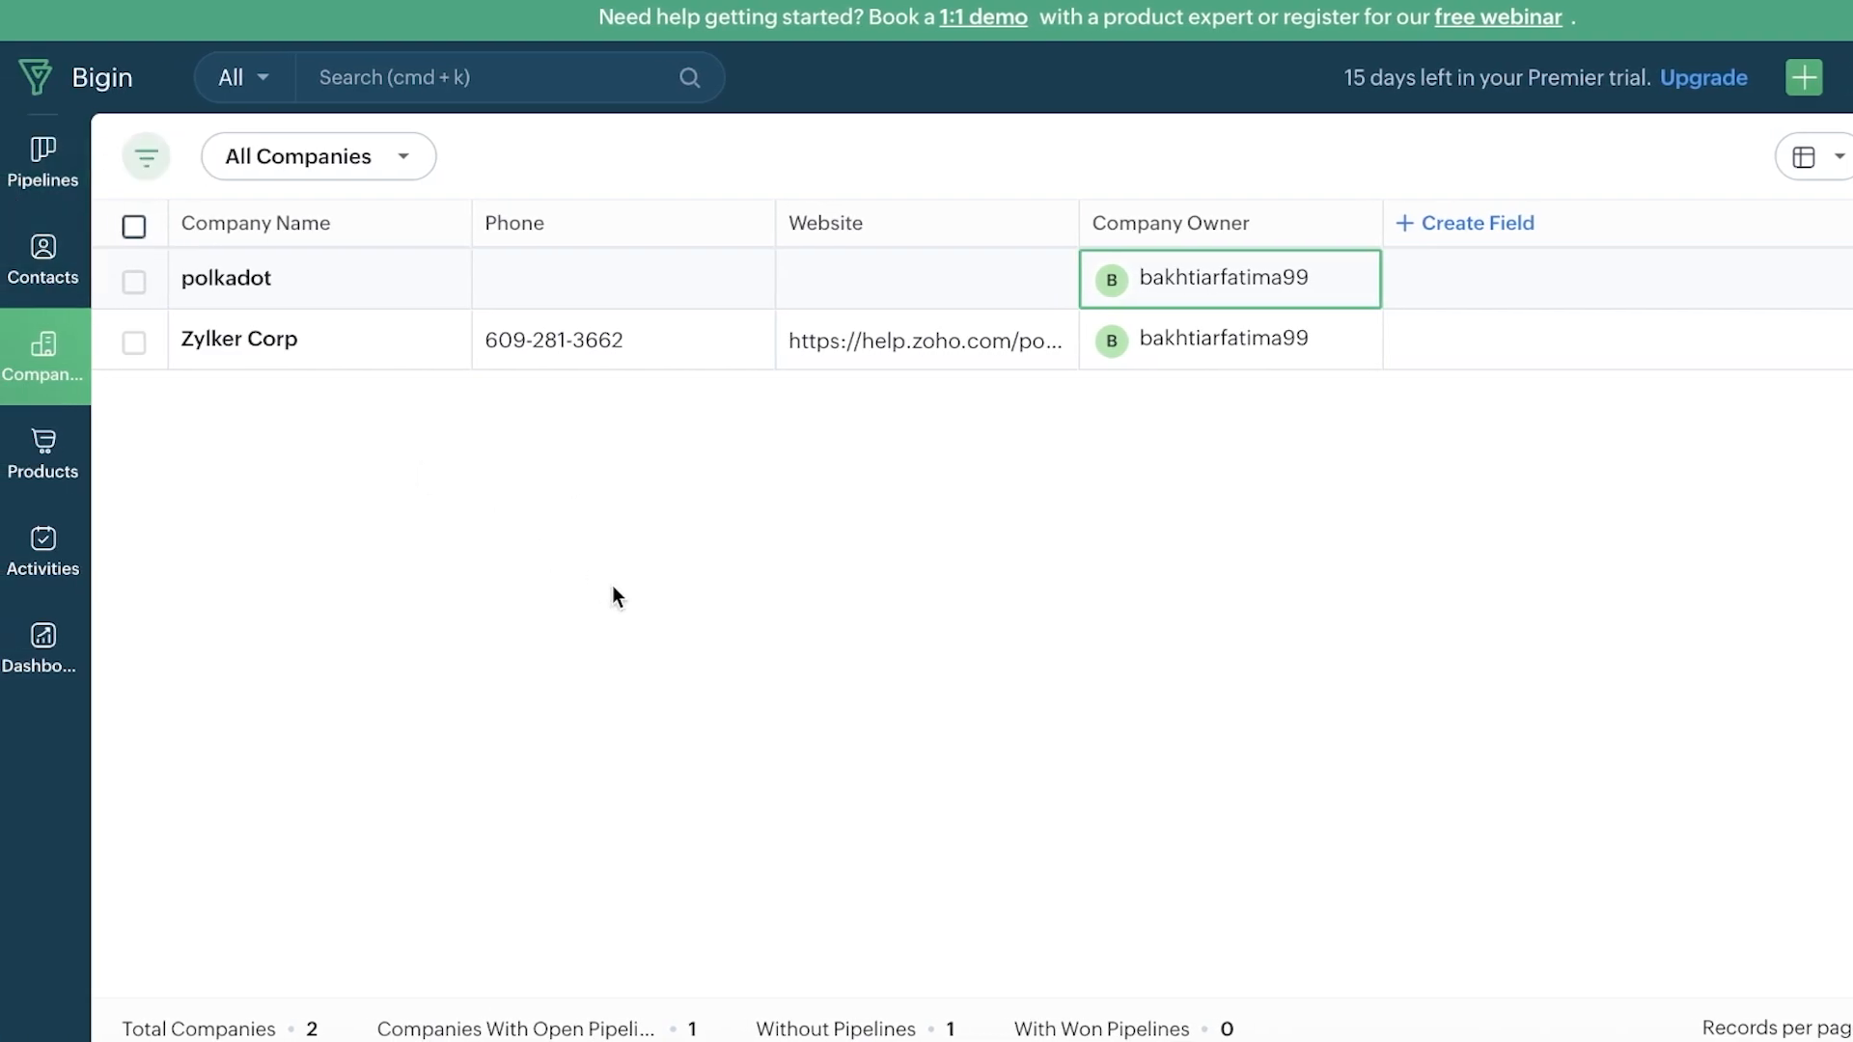
click(64, 460)
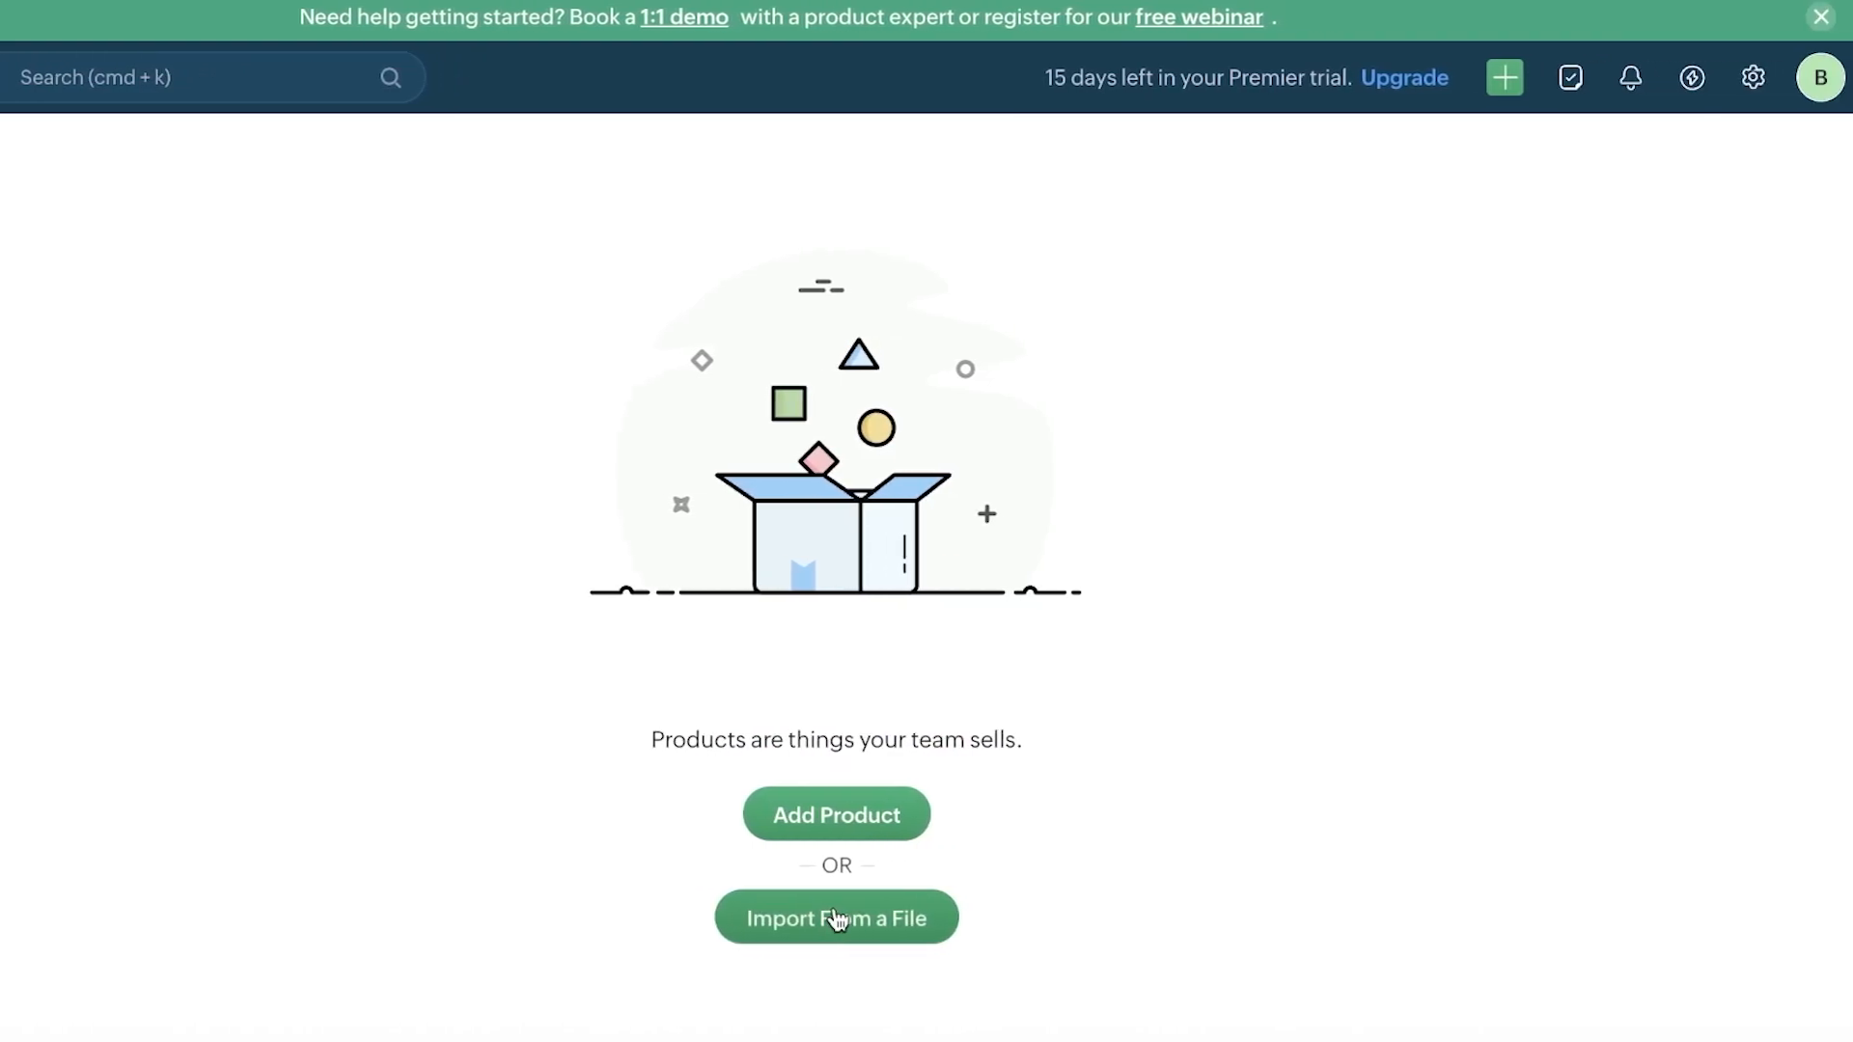
Step: Start a new product named lipsticks with product code 0009
click(816, 828)
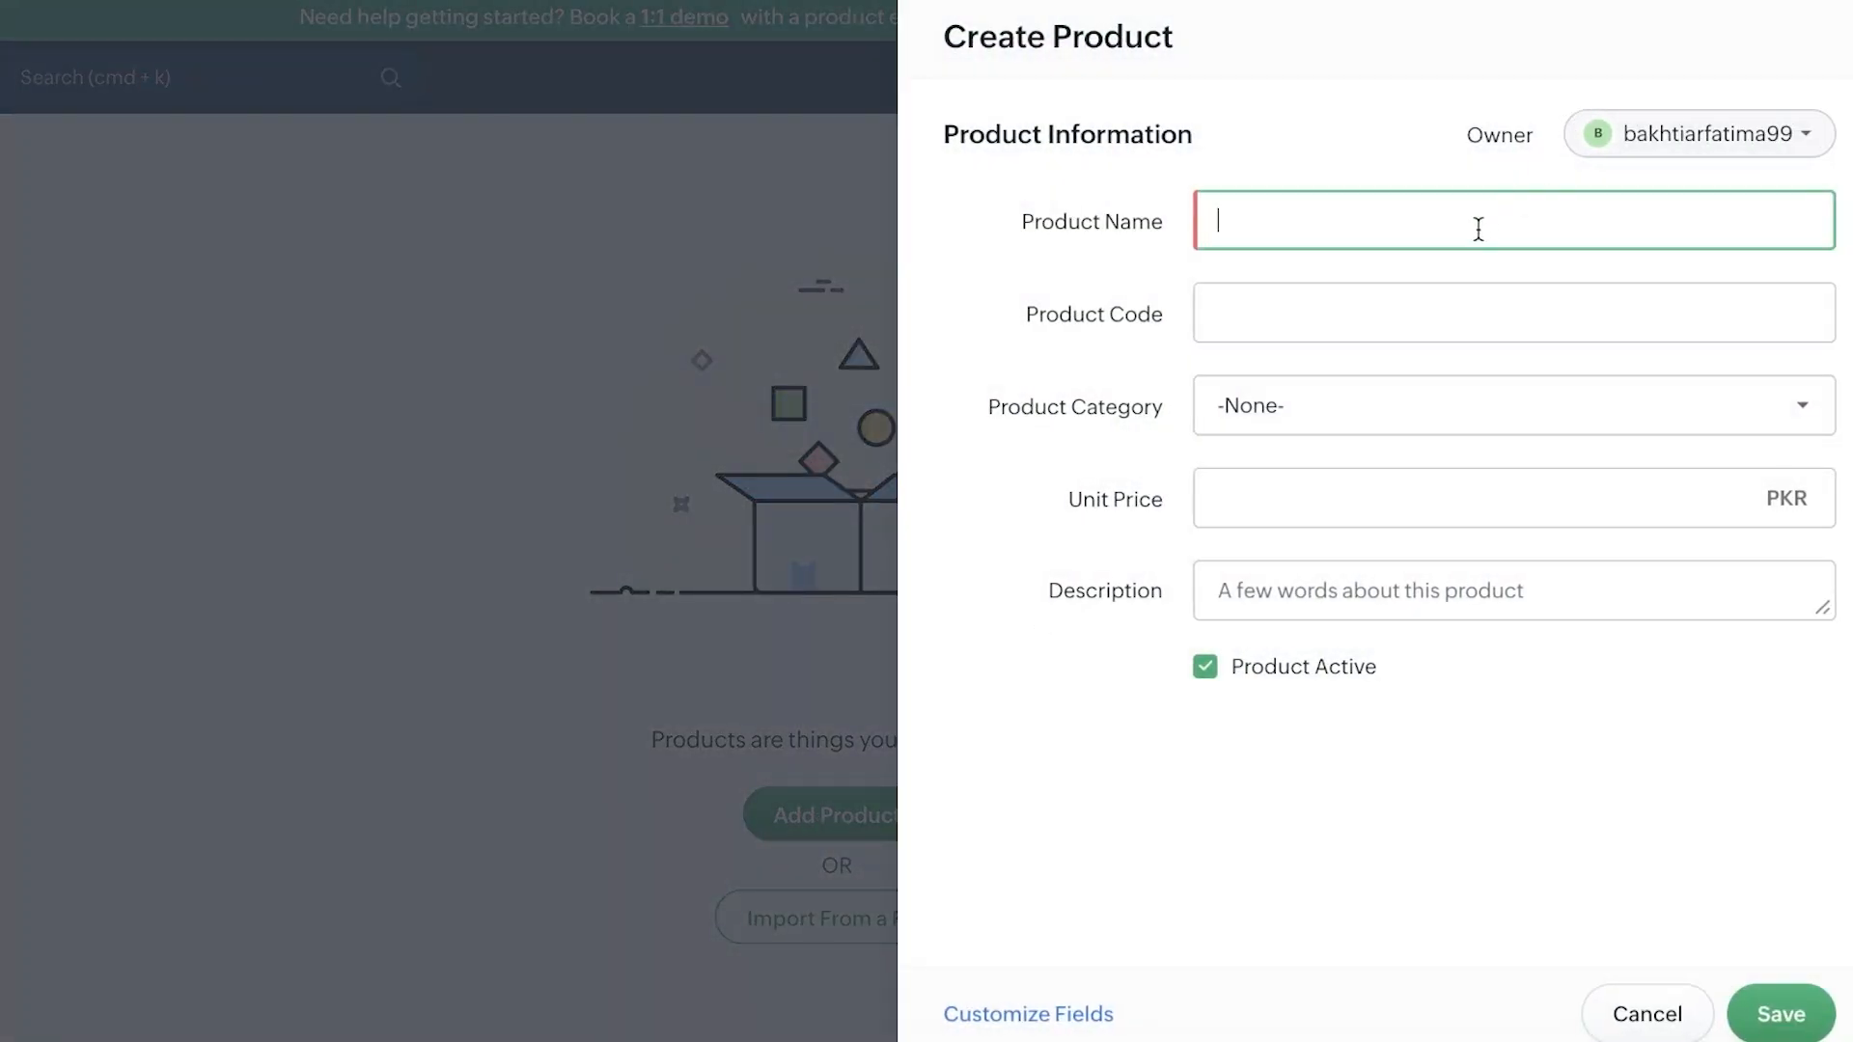
text(lipsticks)
click(1444, 310)
text(0009)
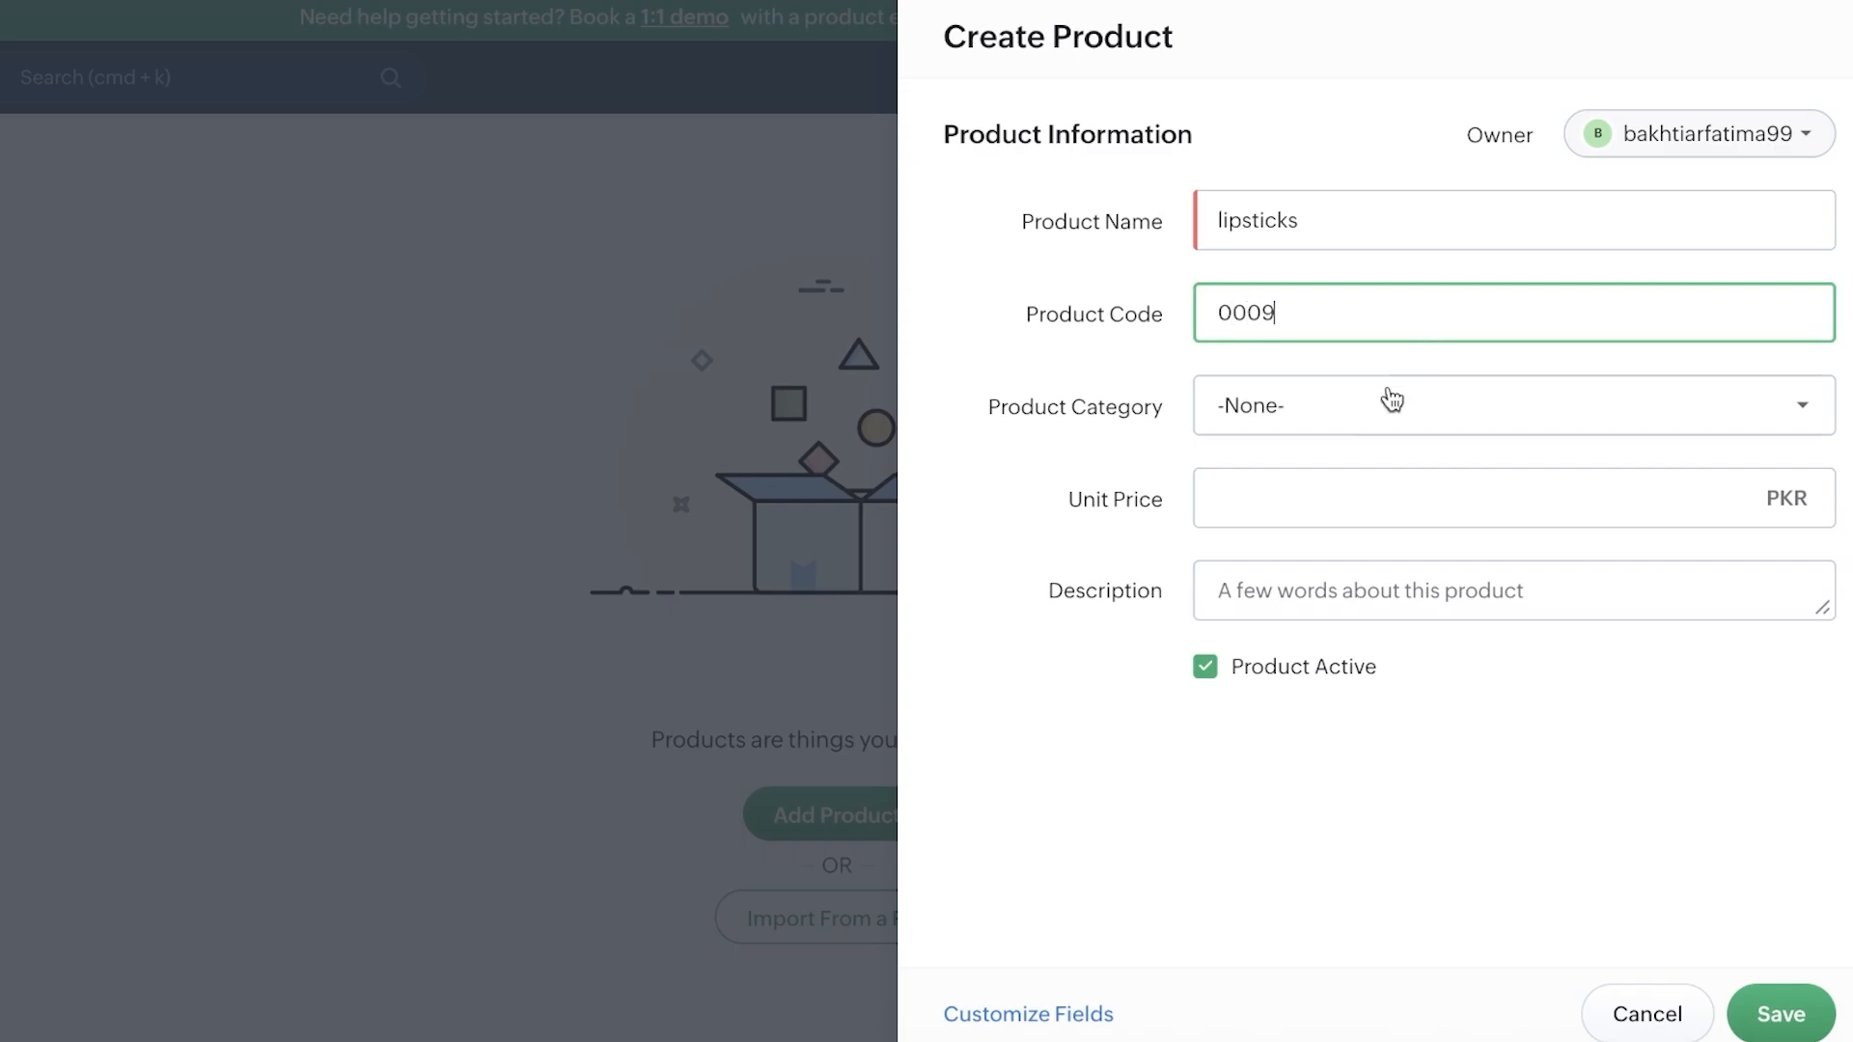
Step: Add Makeup as a new option in the Product Category picklist and save it
click(1386, 403)
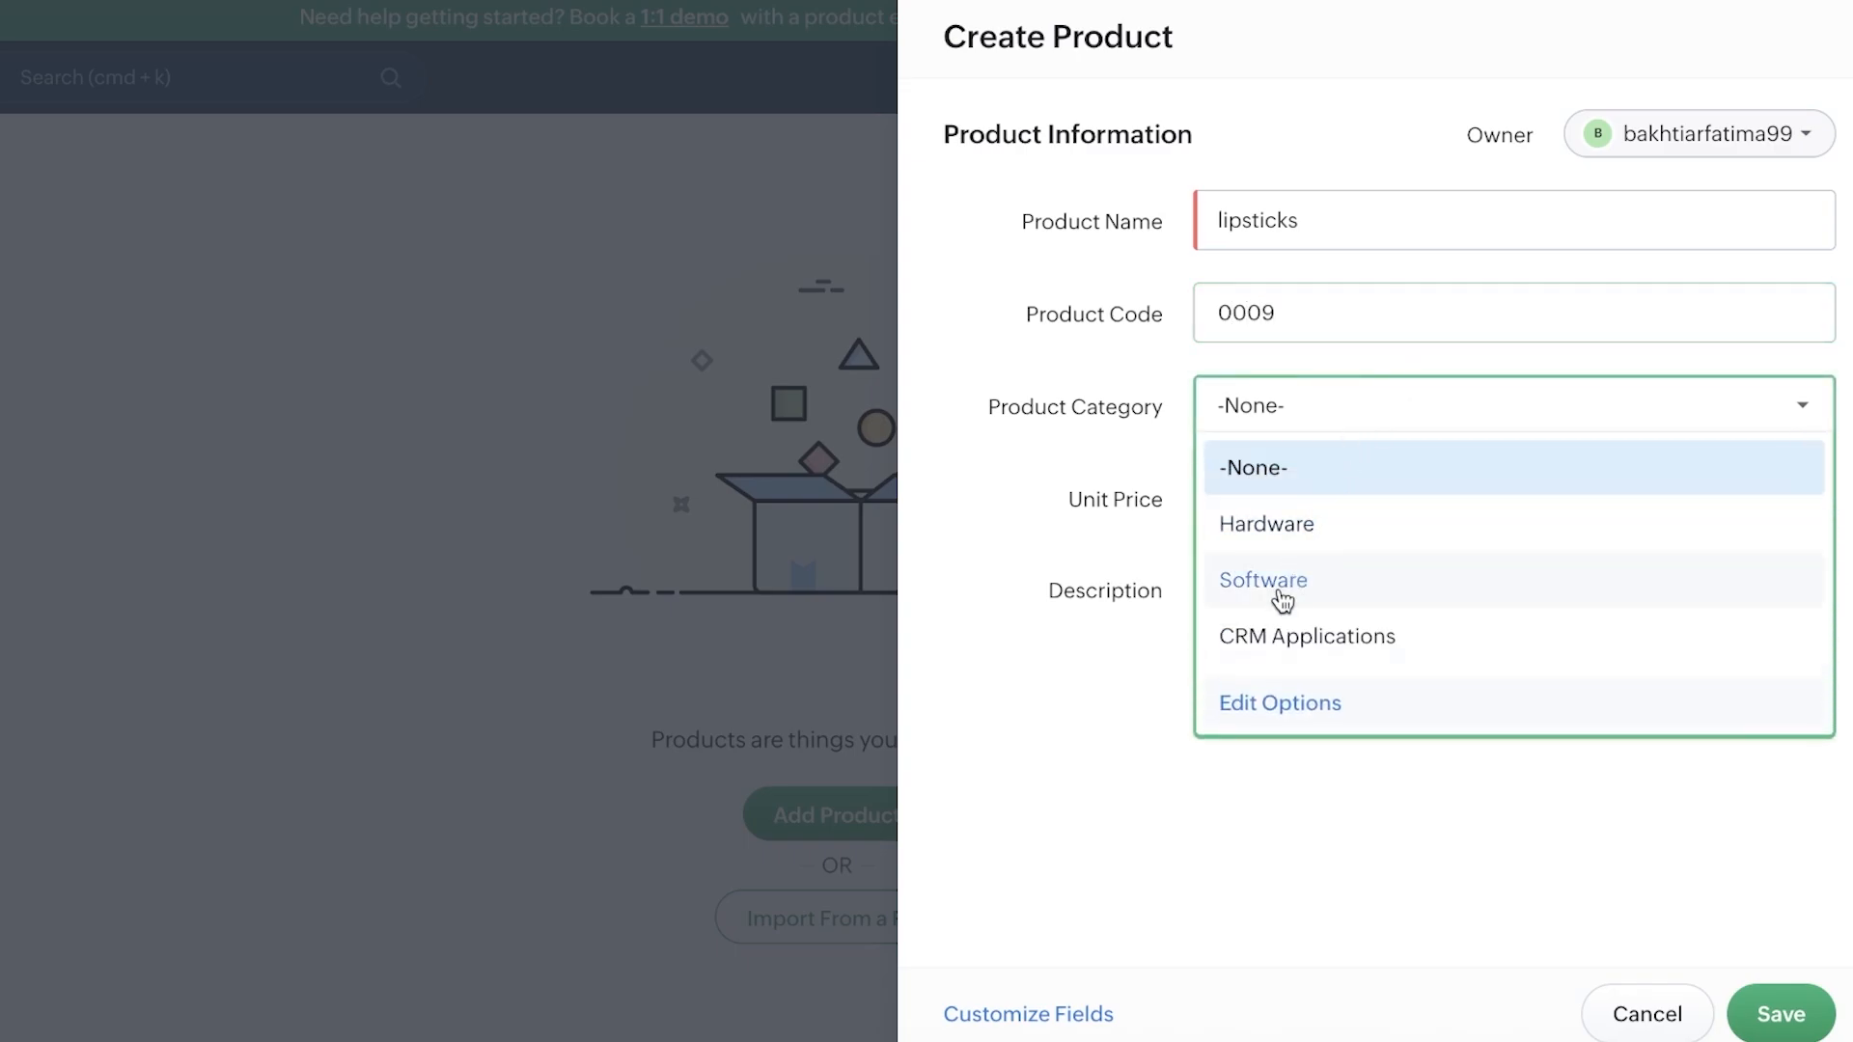
click(1274, 691)
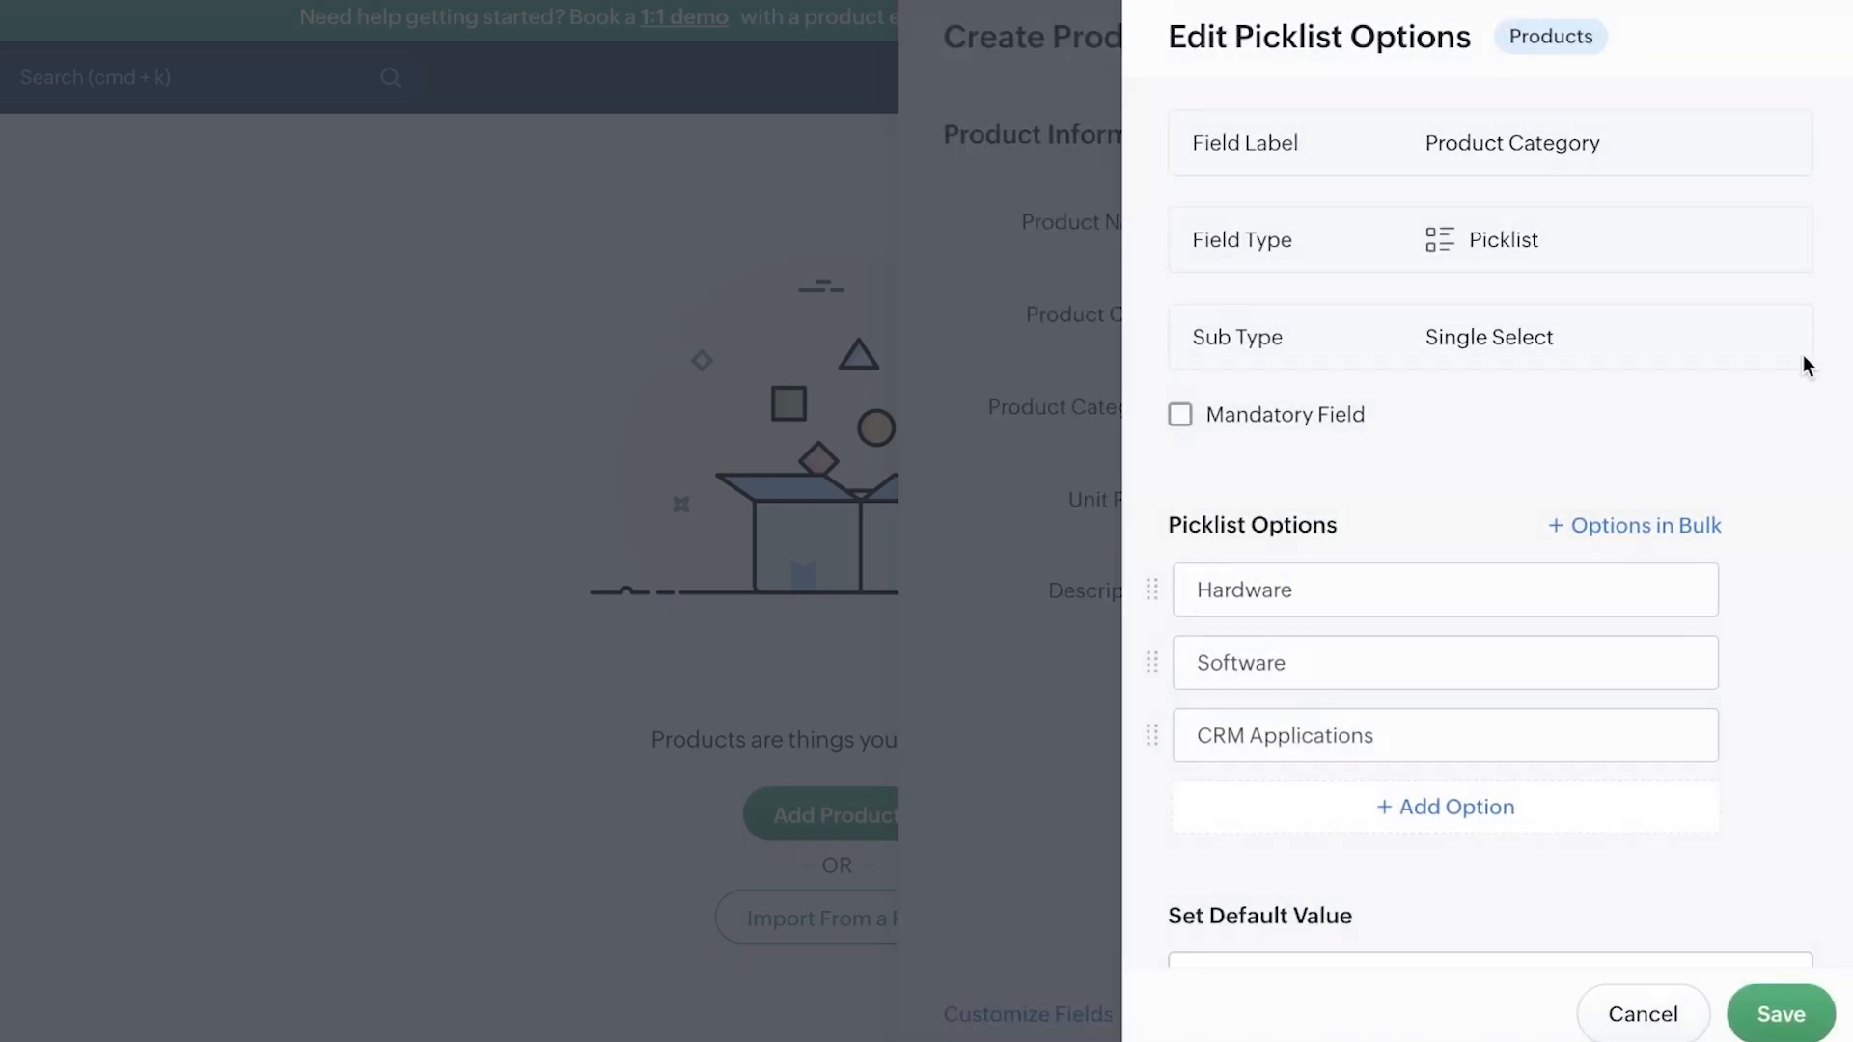
scroll(1605, 425, down, 1)
click(1332, 726)
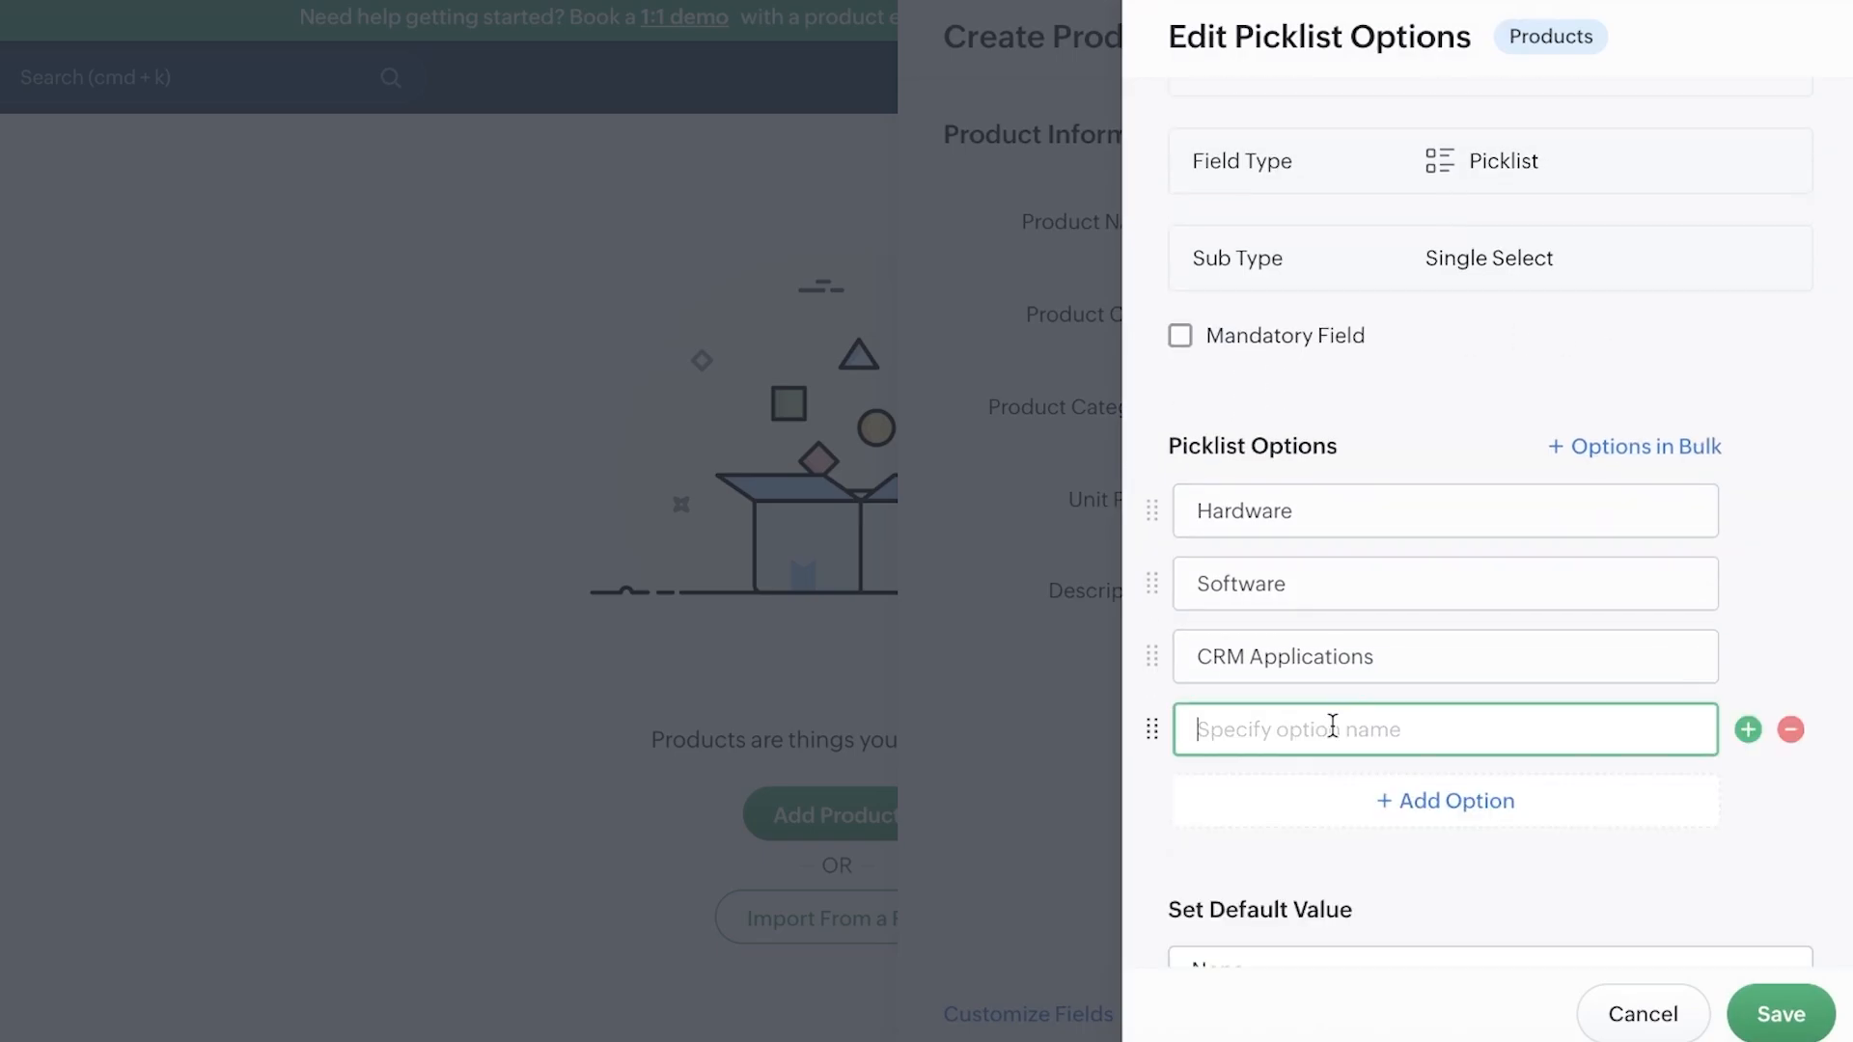
text(Makeup)
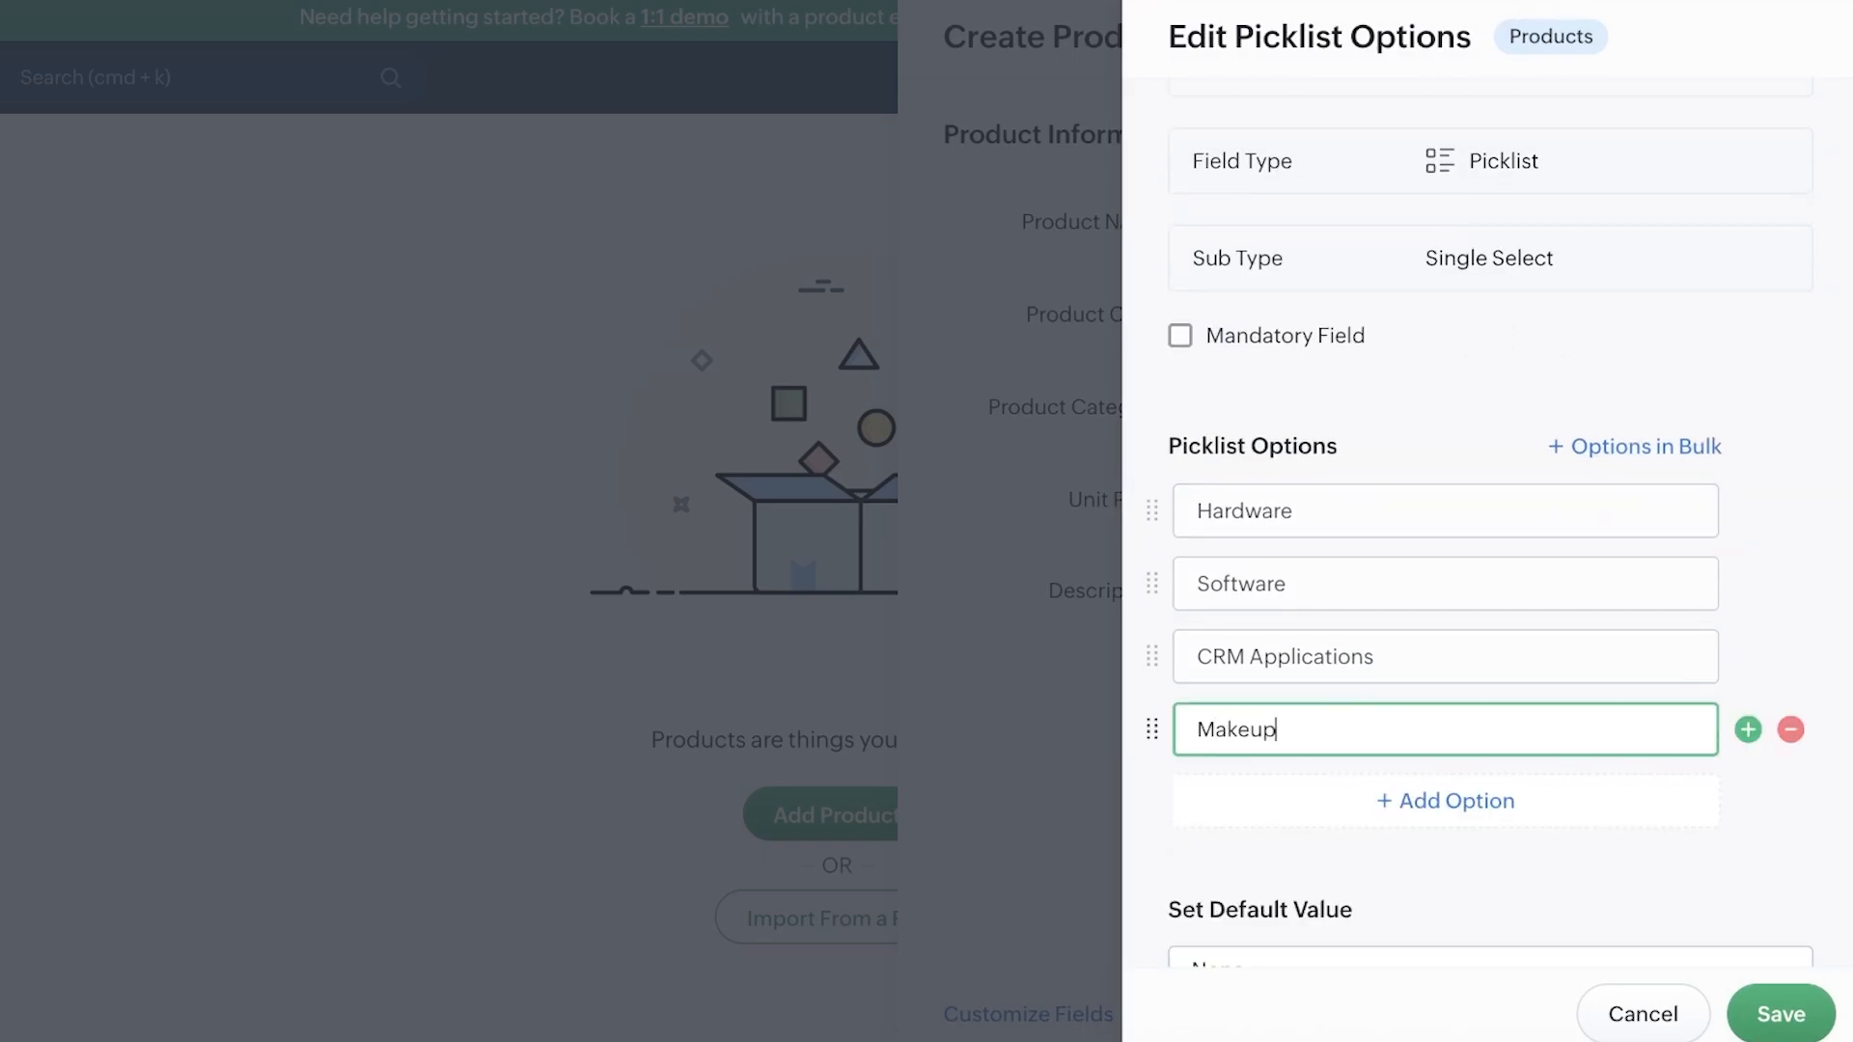
scroll(1640, 868, down, 2)
click(1786, 1015)
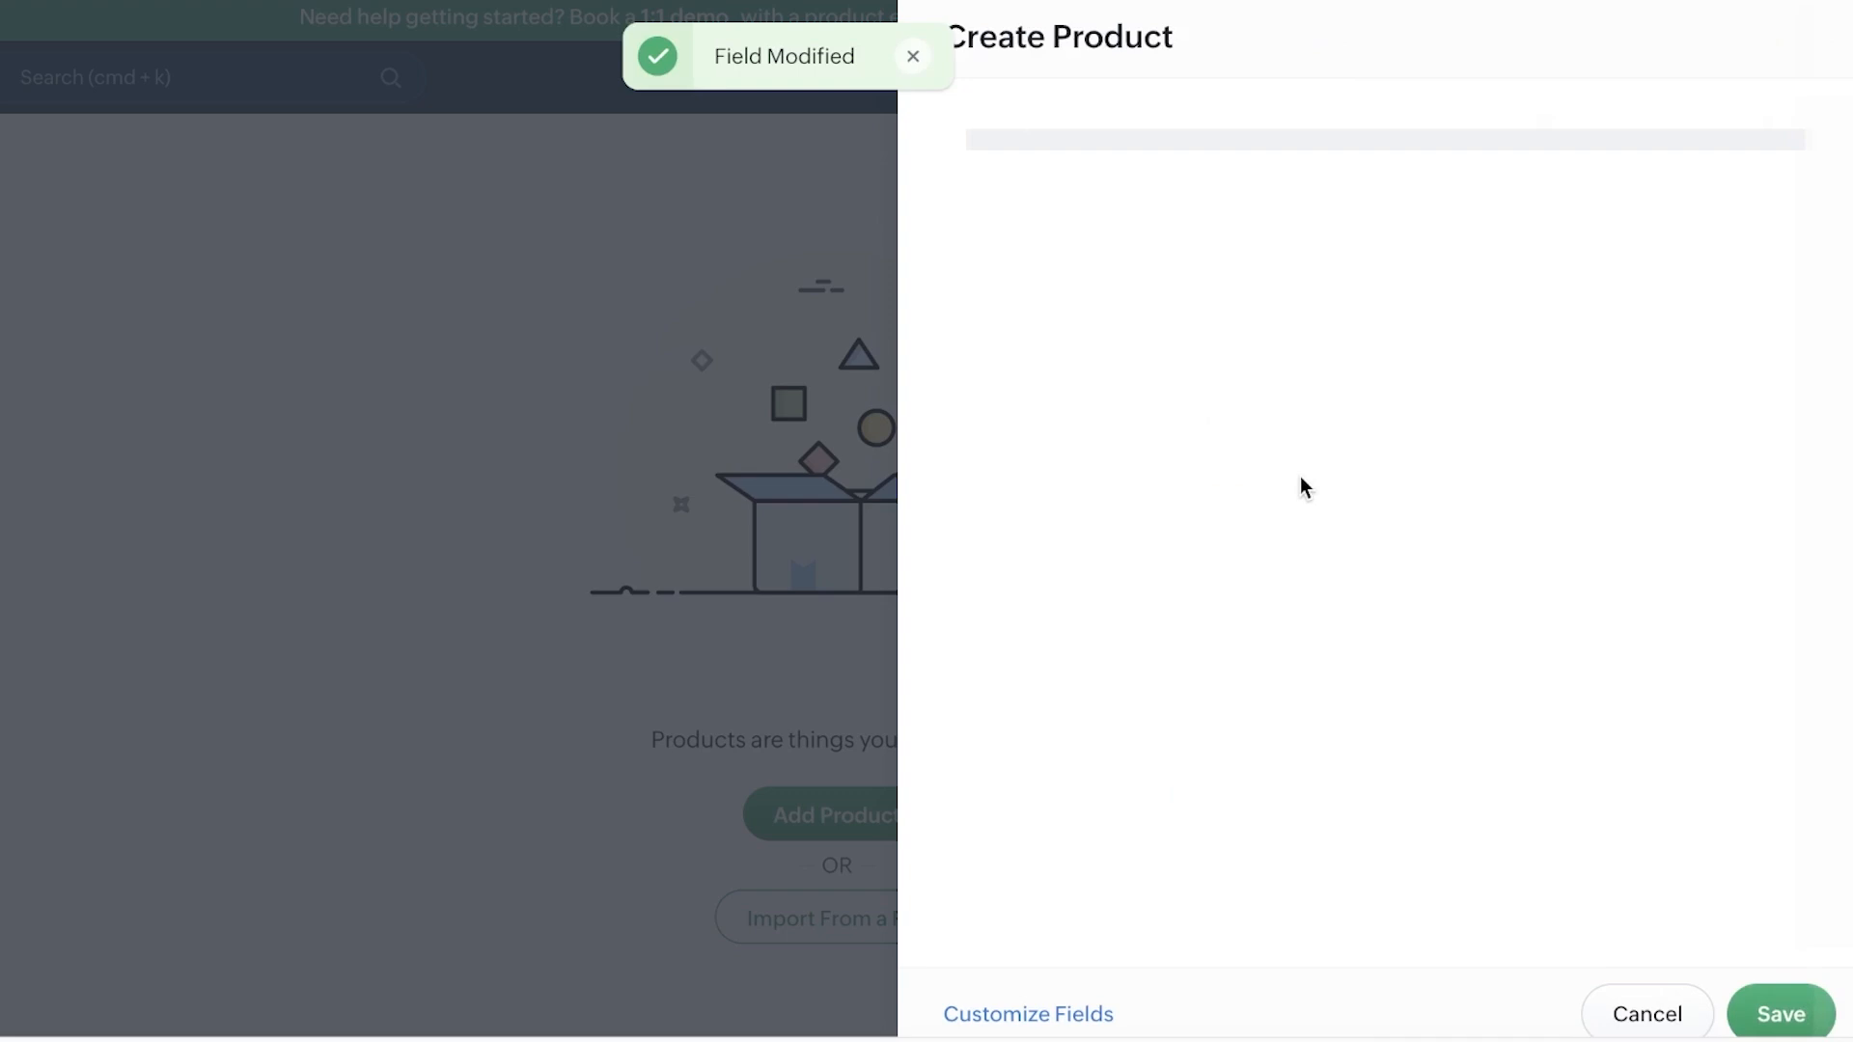
Step: Set the product category to Makeup and unit price to 10, then save the product
click(1335, 403)
click(1303, 693)
click(1229, 502)
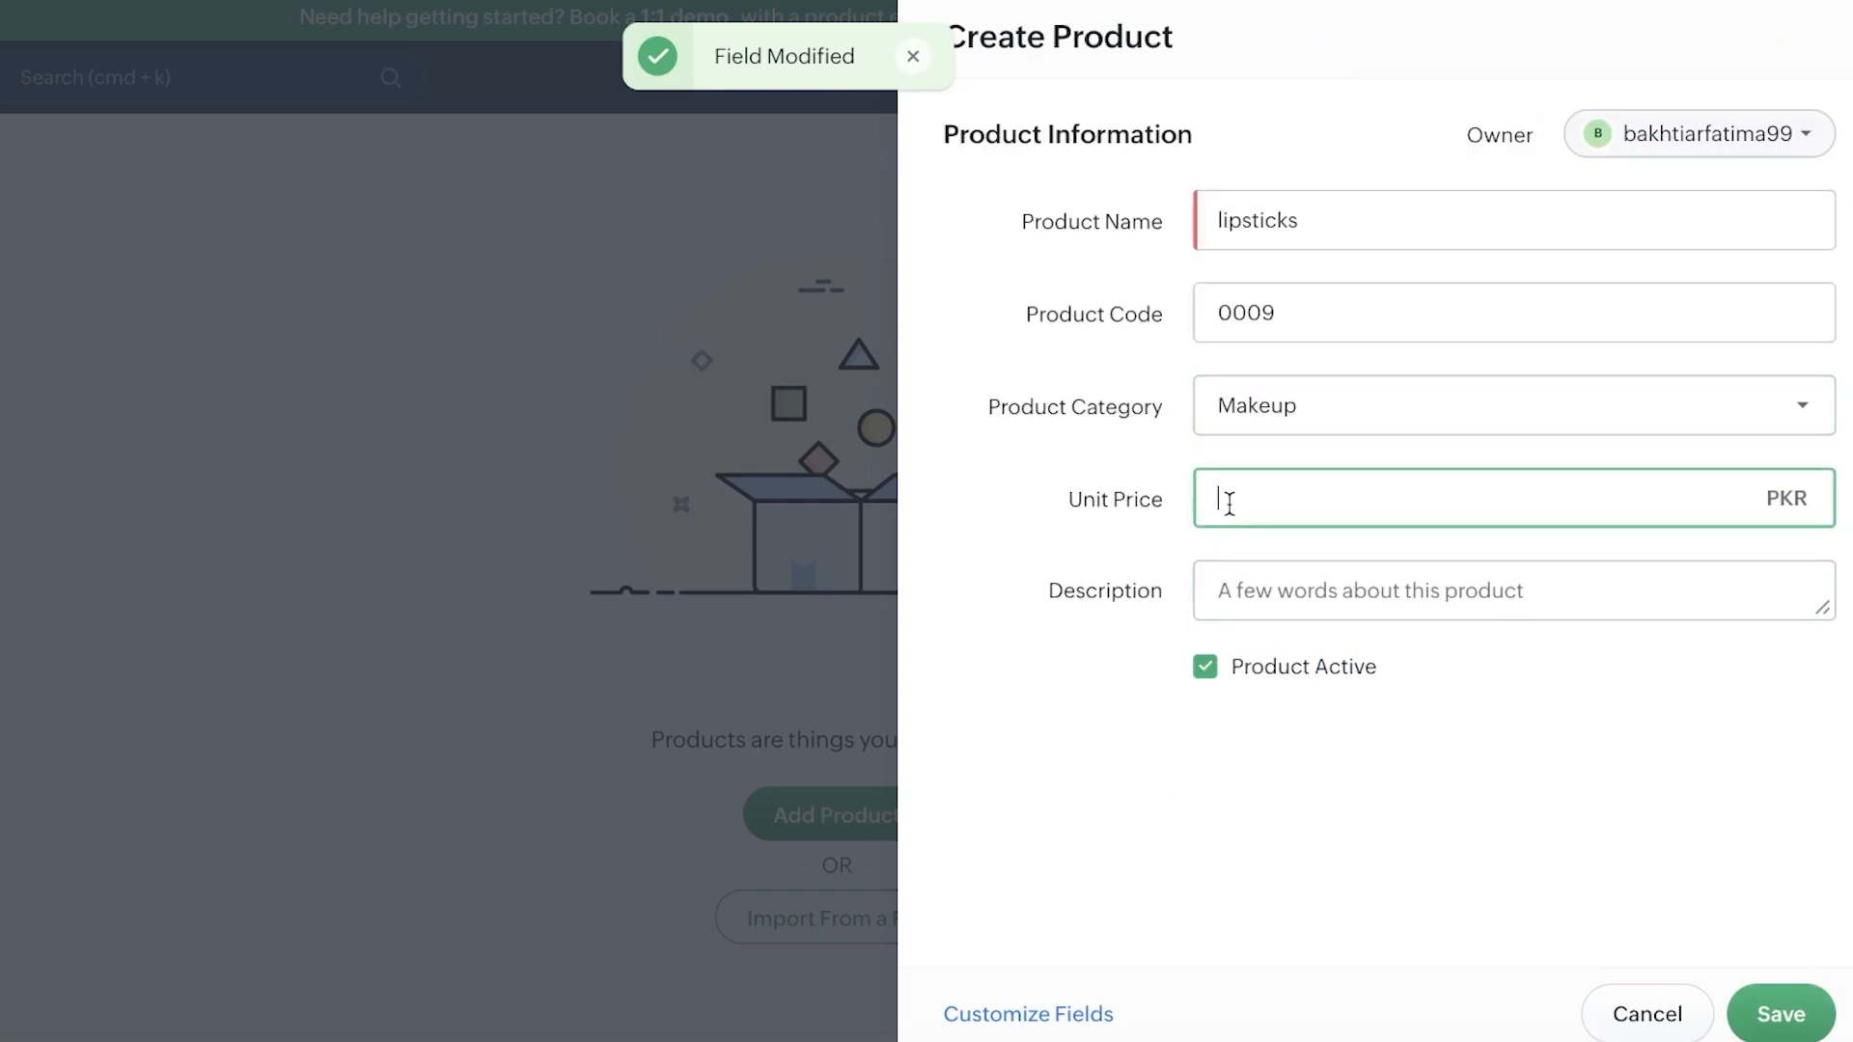
text(10)
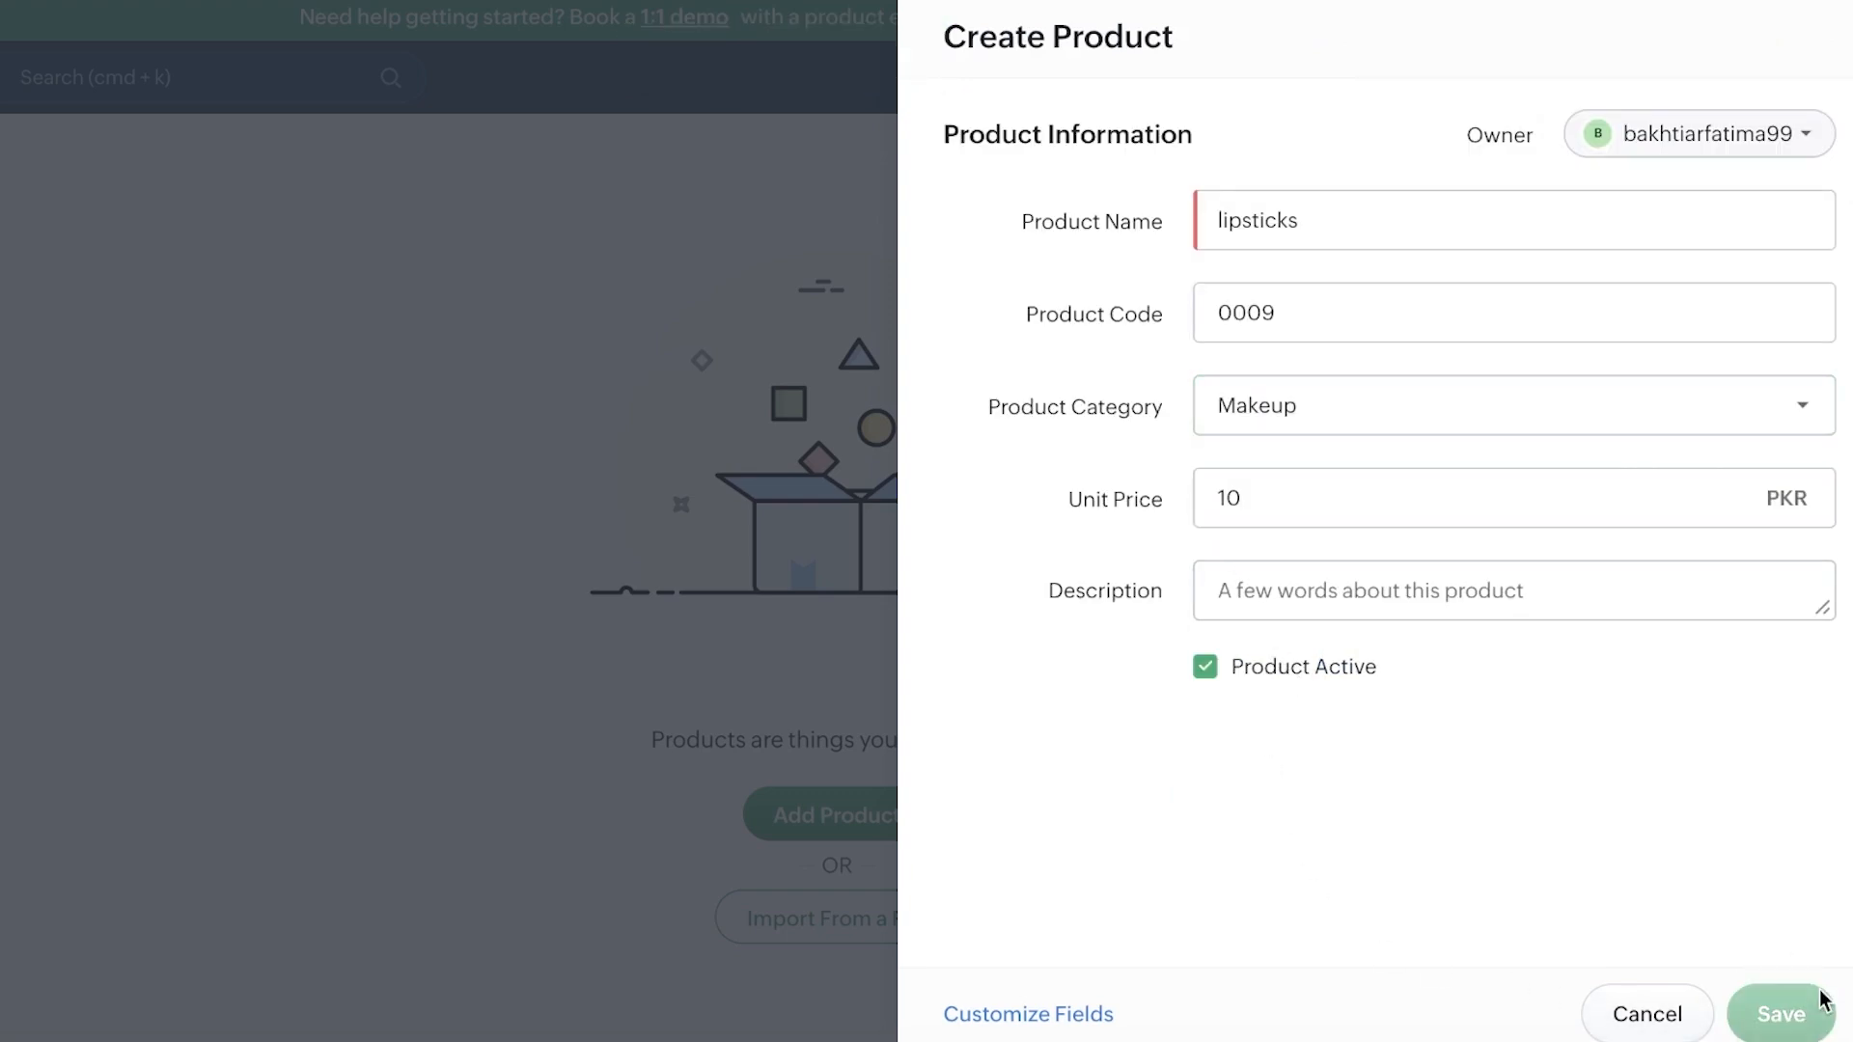
click(1805, 1012)
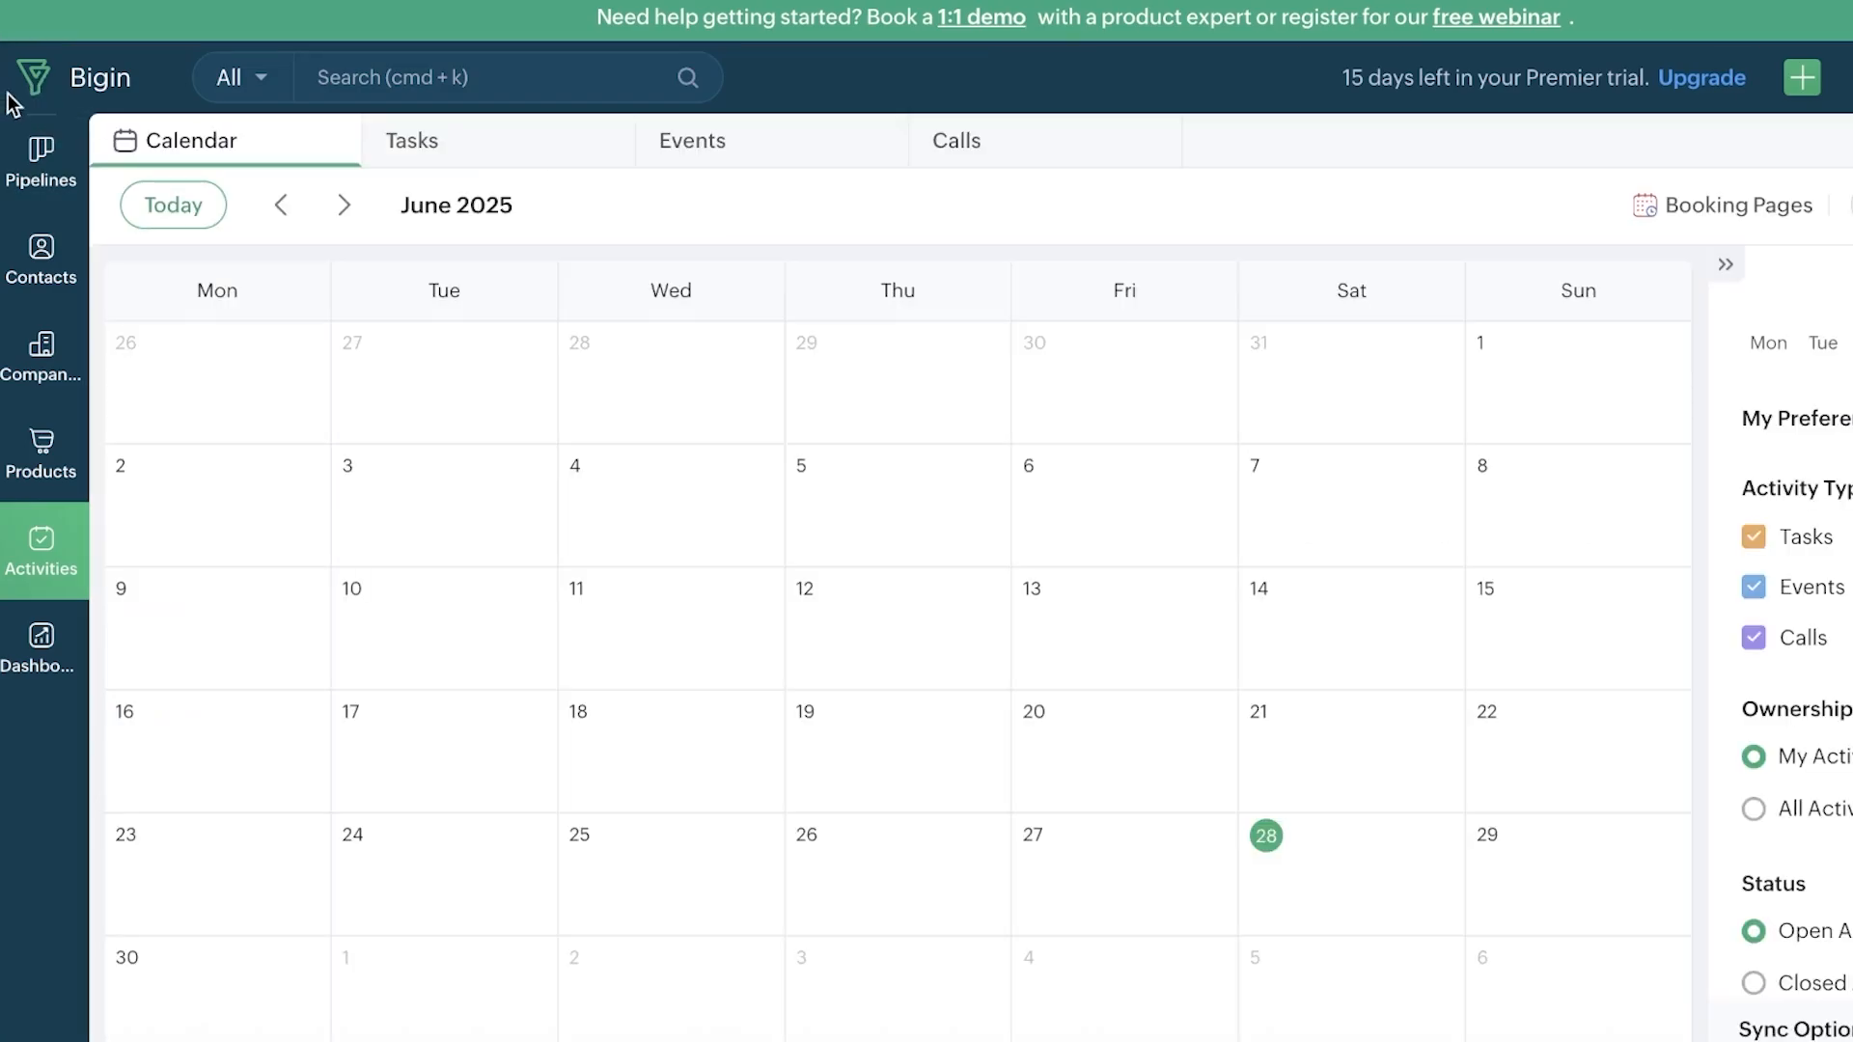
Step: Open the Sales Pipeline board, dismiss the new-pipeline options, and scroll across its stages
click(20, 156)
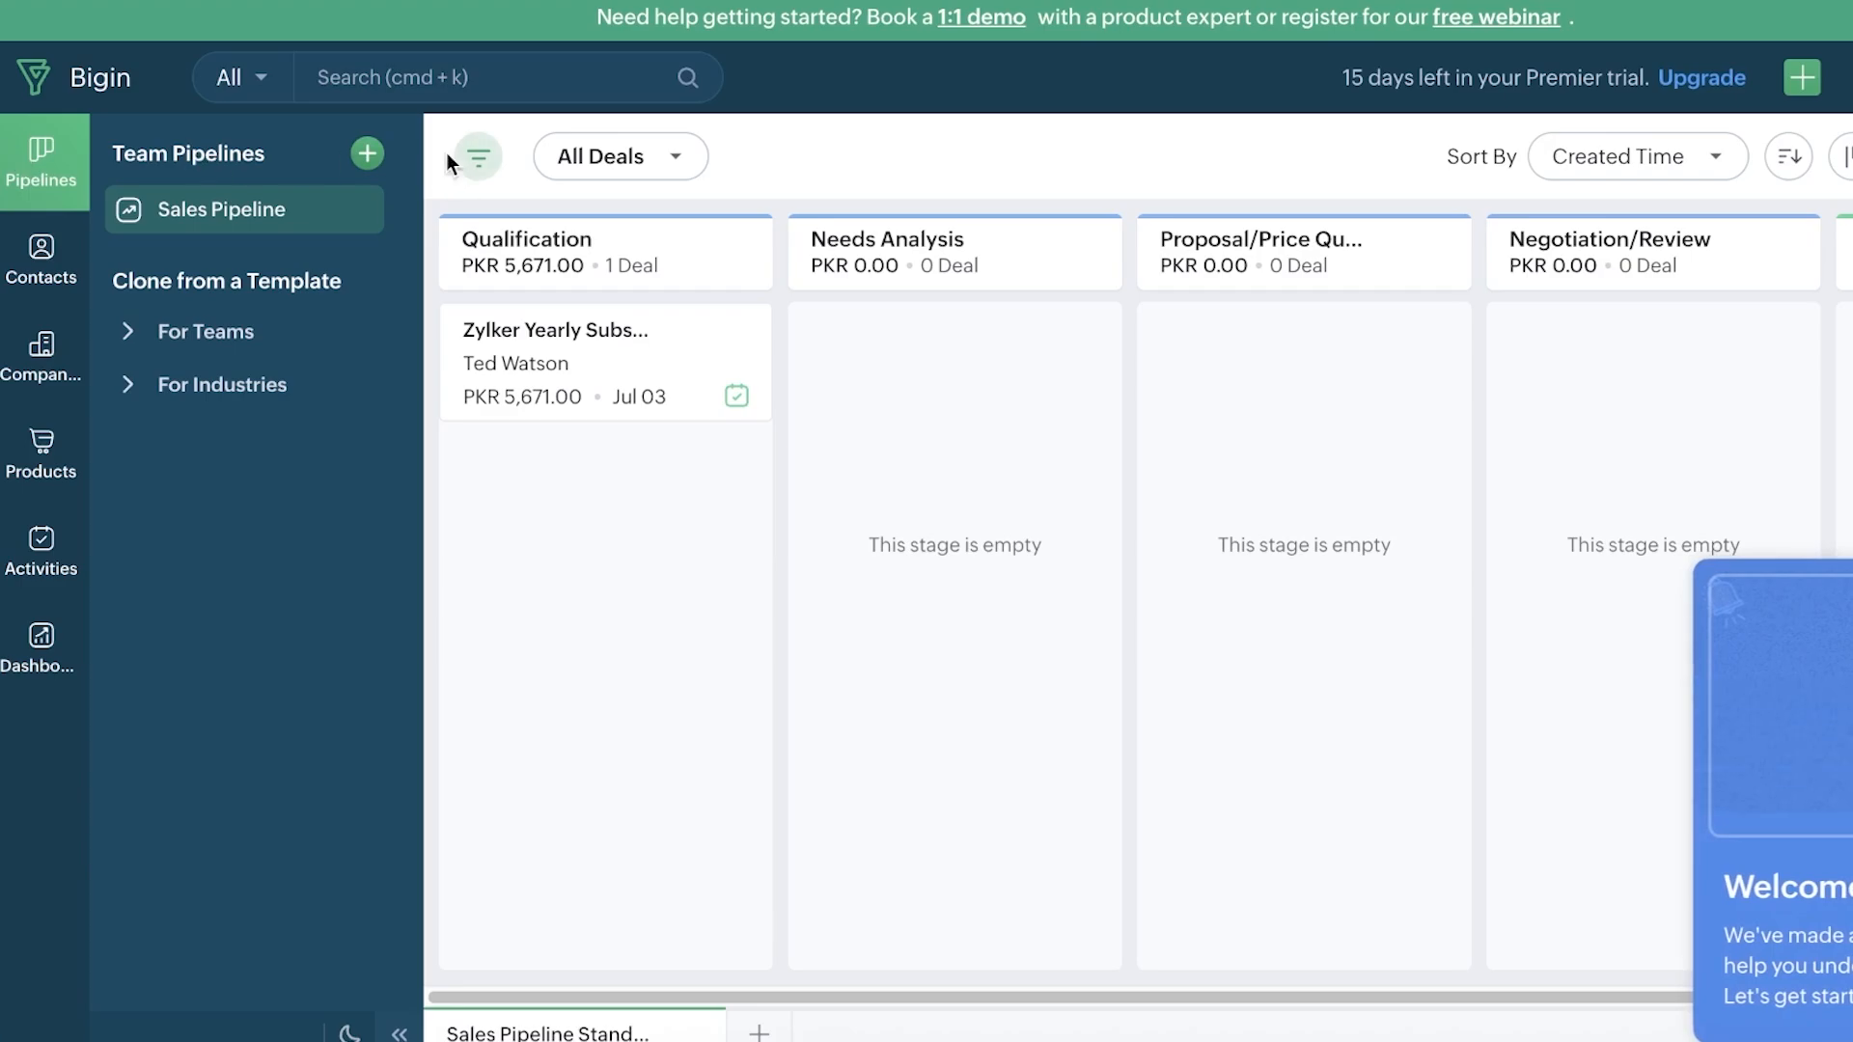
click(368, 153)
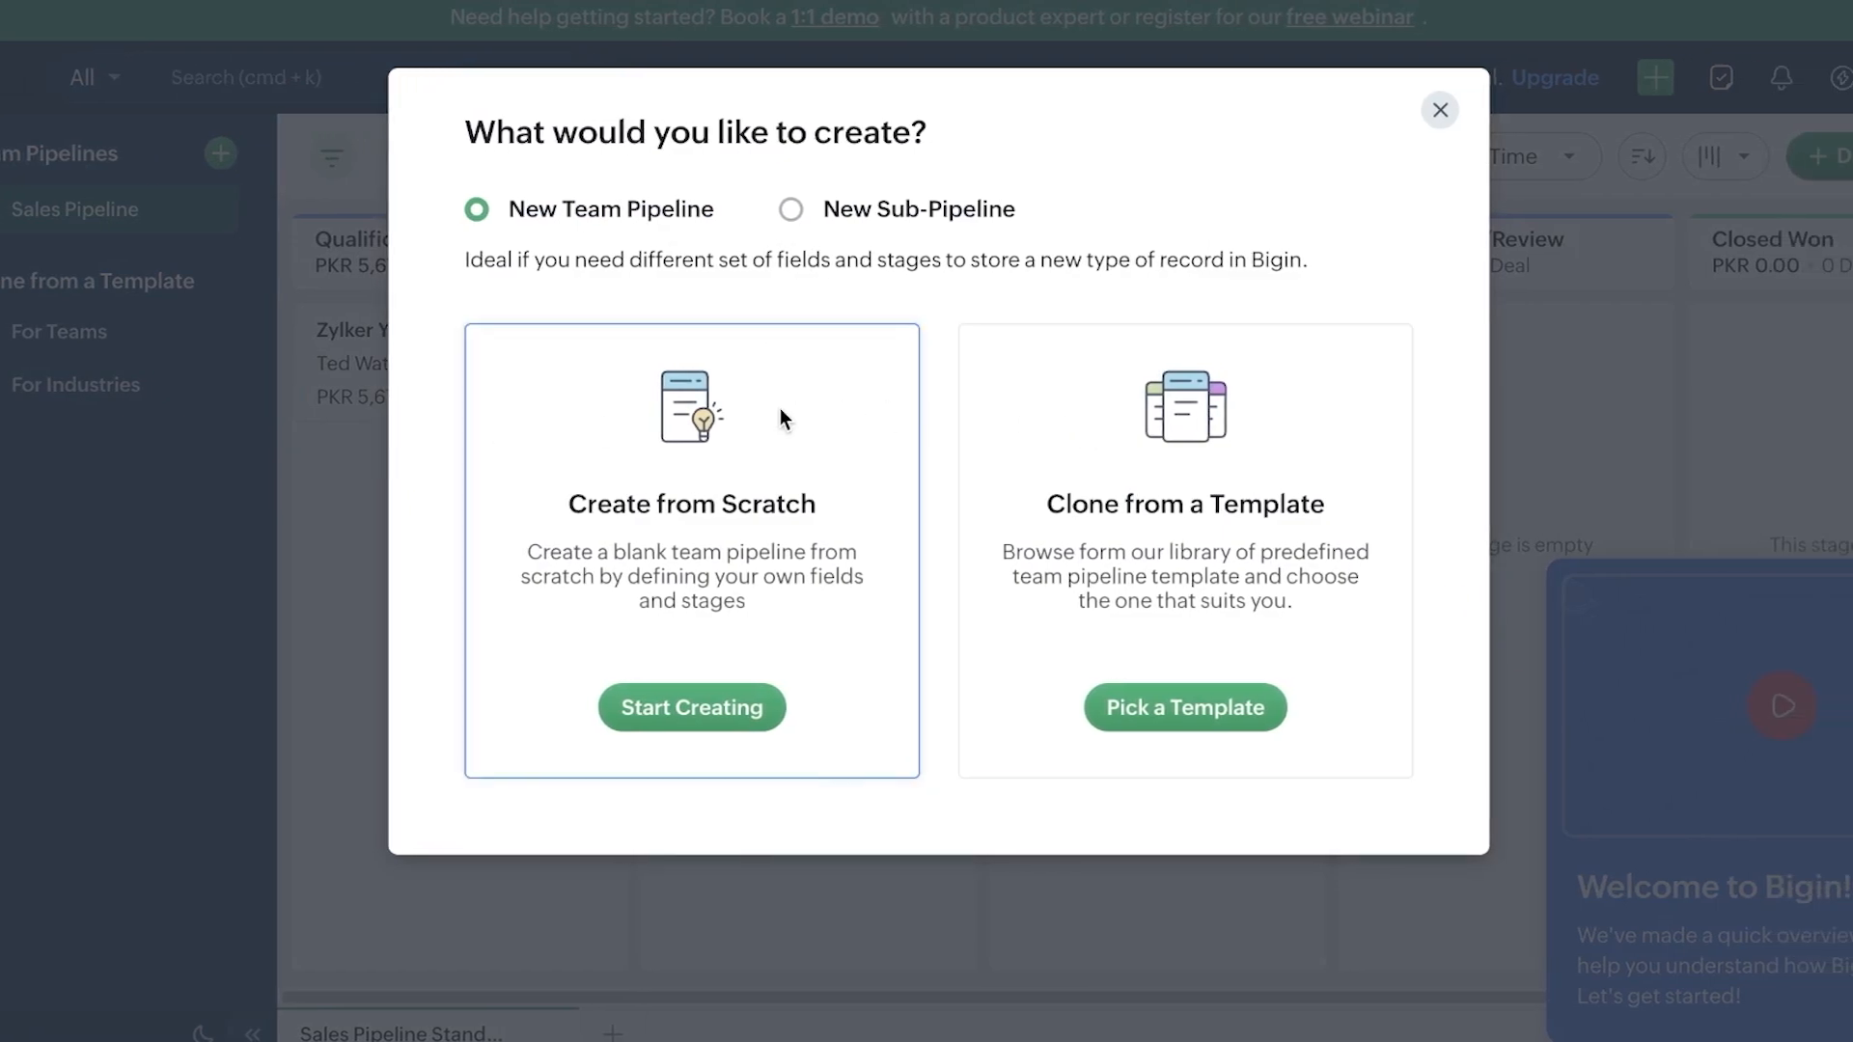
click(1440, 109)
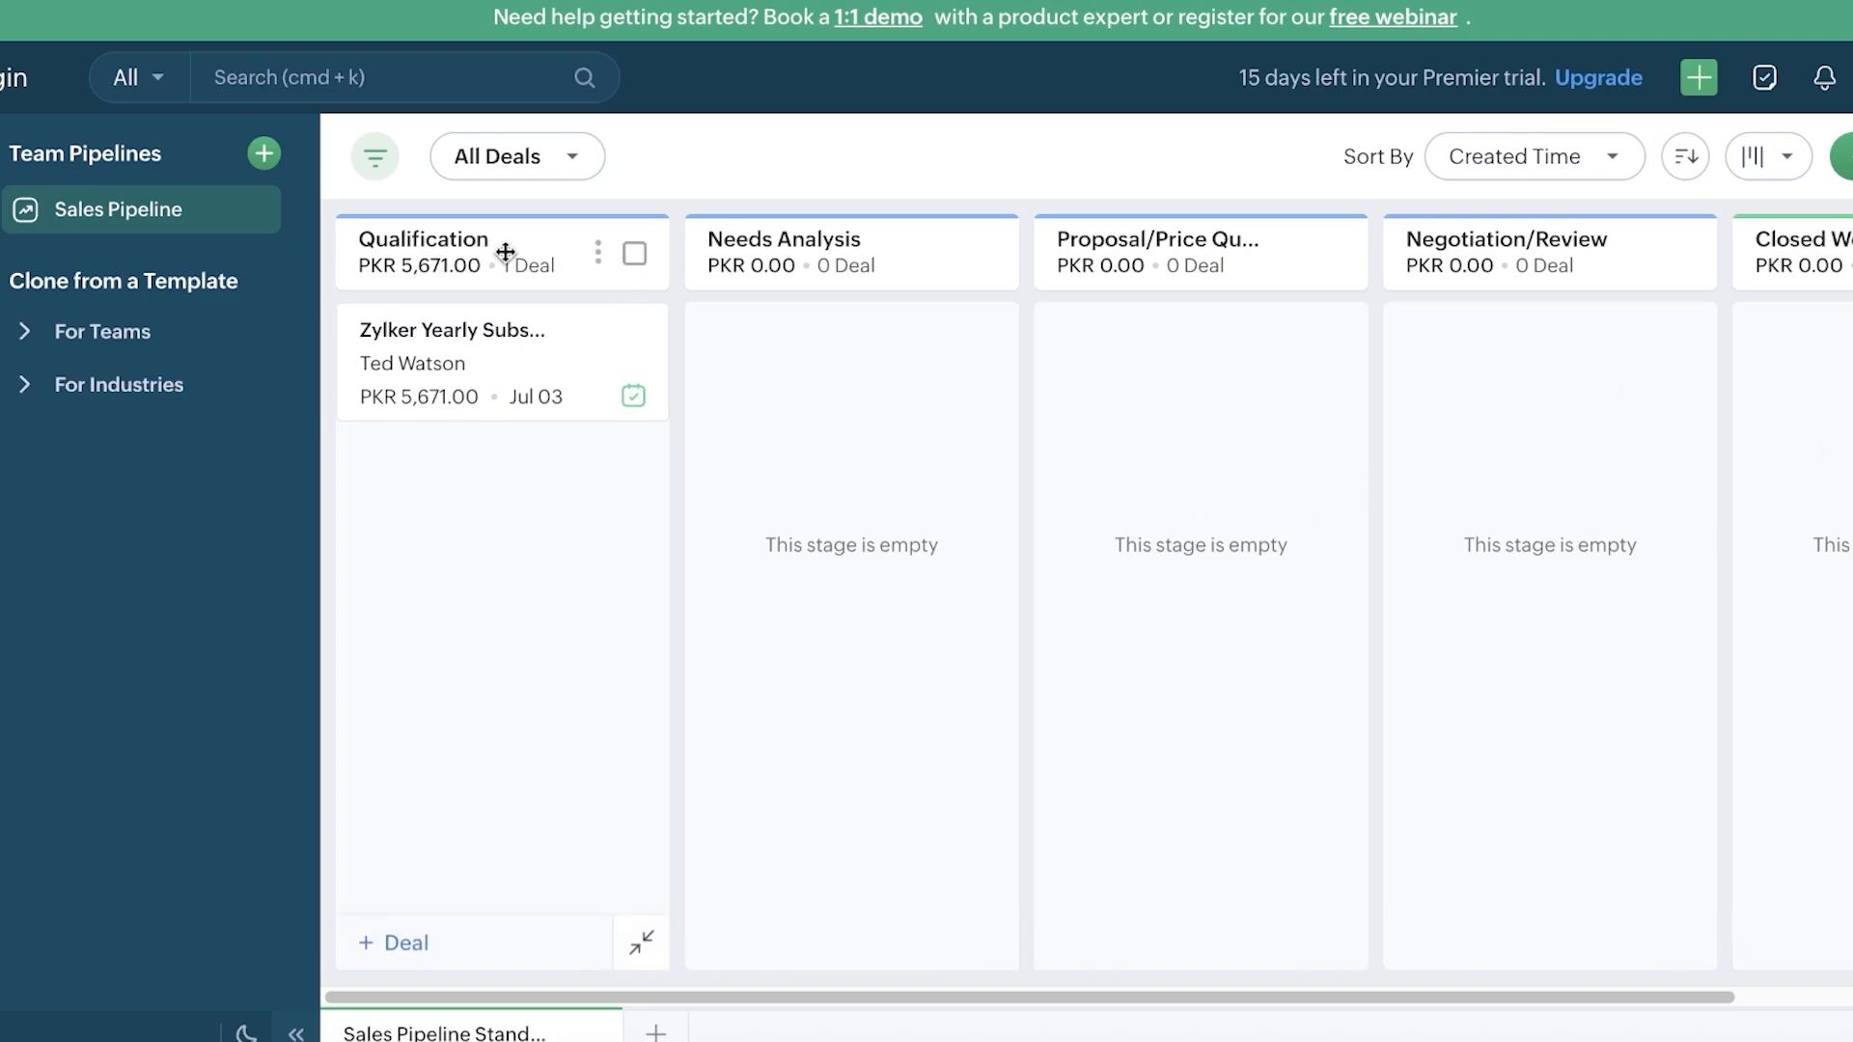
scroll(789, 267, right, 5)
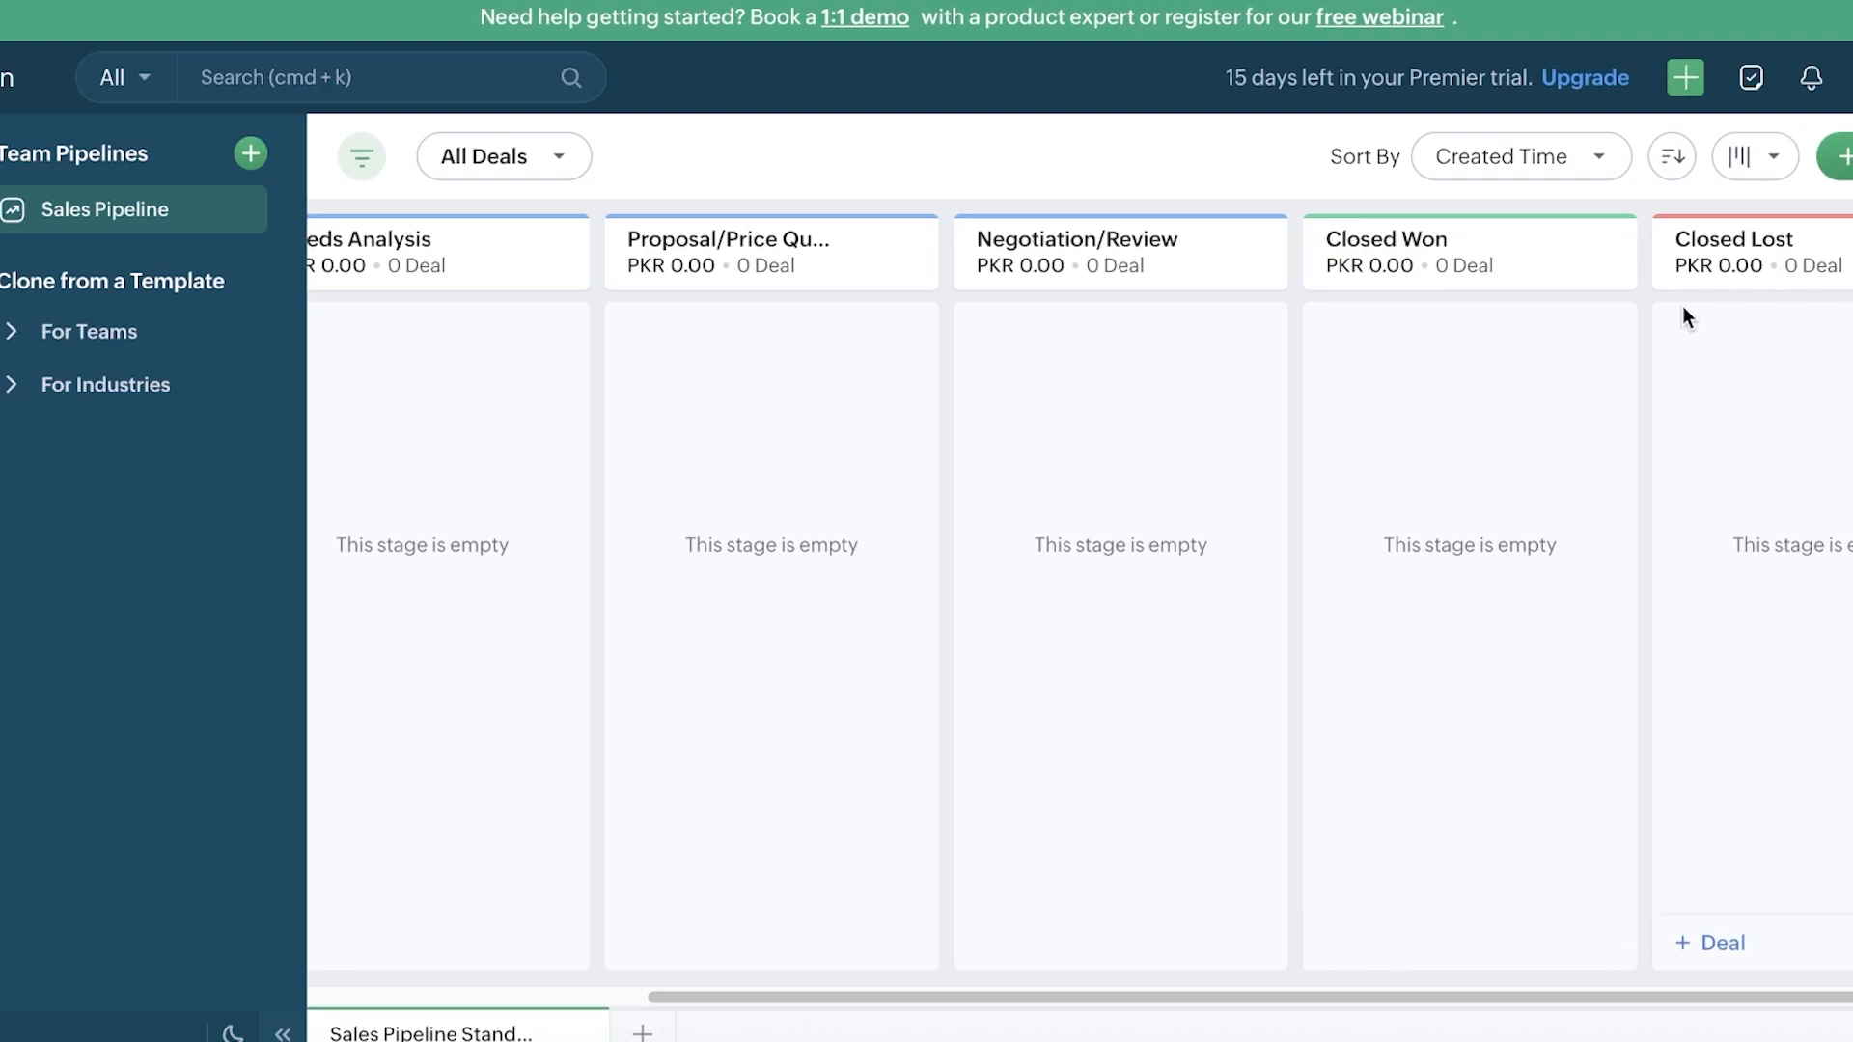
scroll(1497, 307, left, 5)
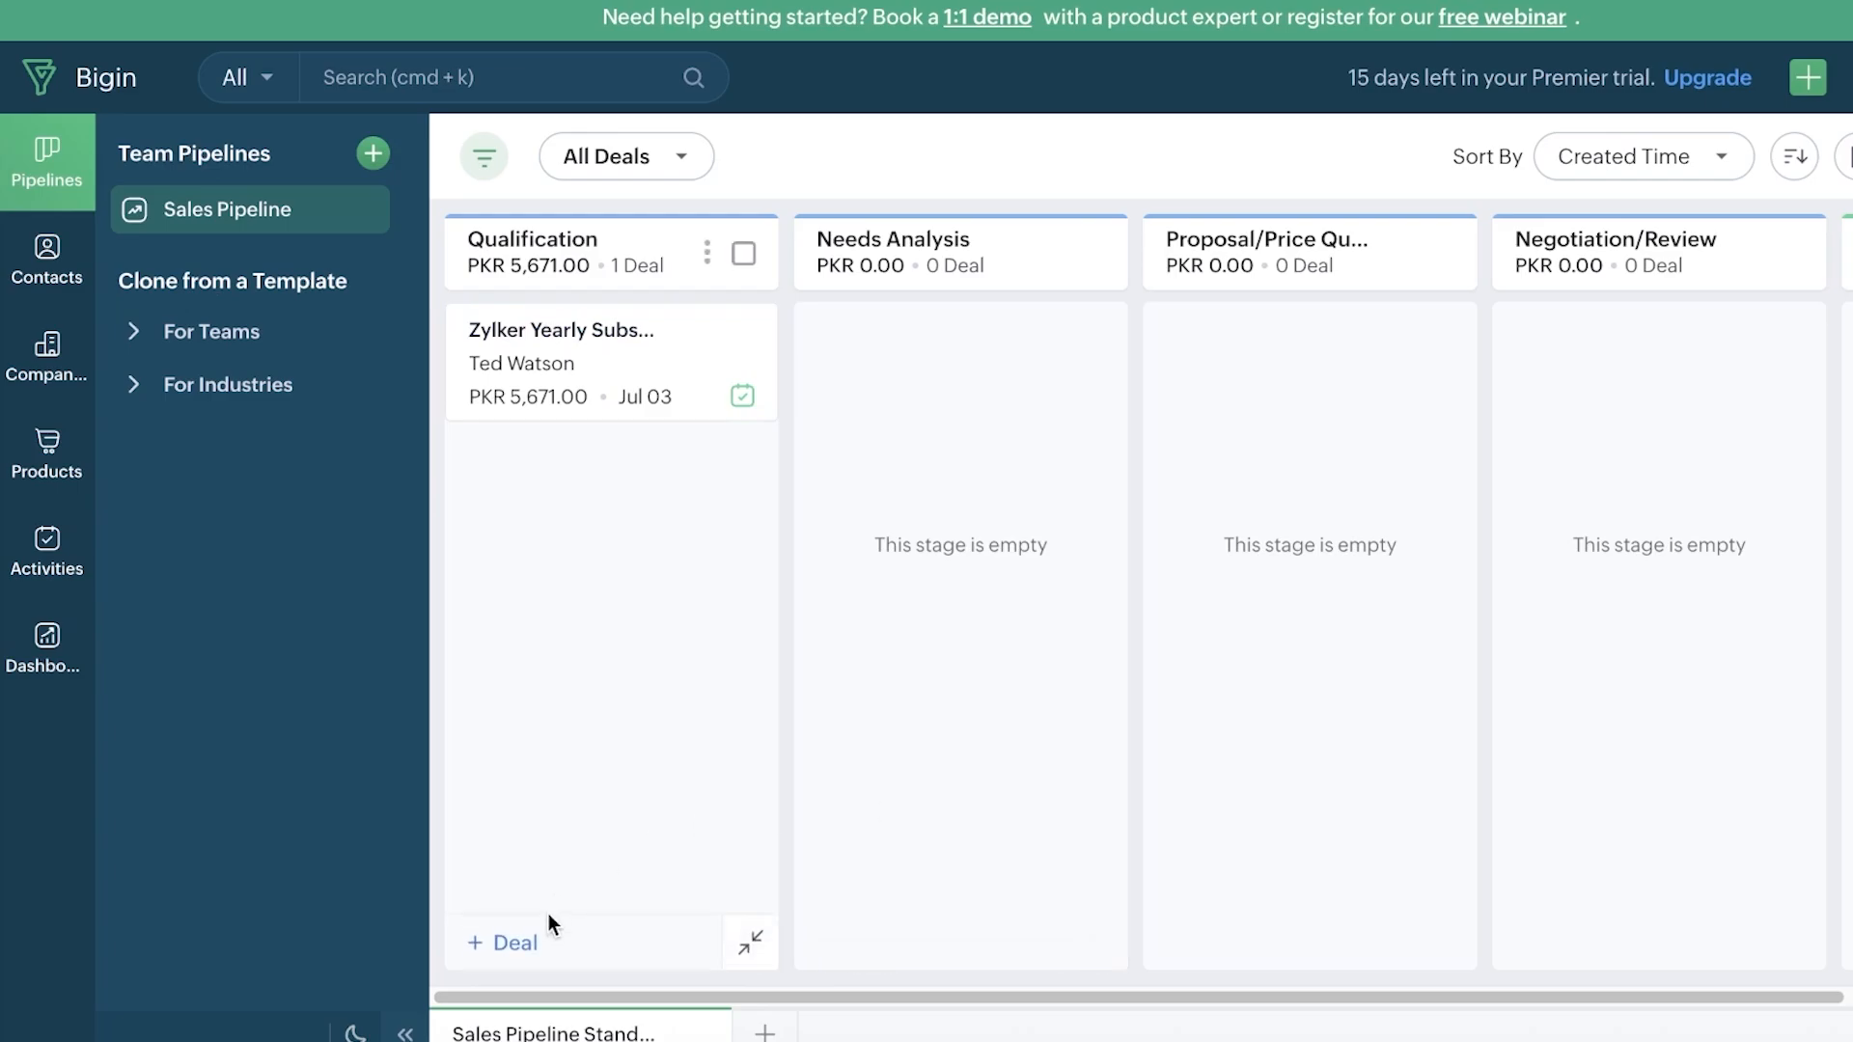
Step: Start deal 'lip gloss mafuc' linked to the existing contact, in the Needs Analysis stage
click(546, 943)
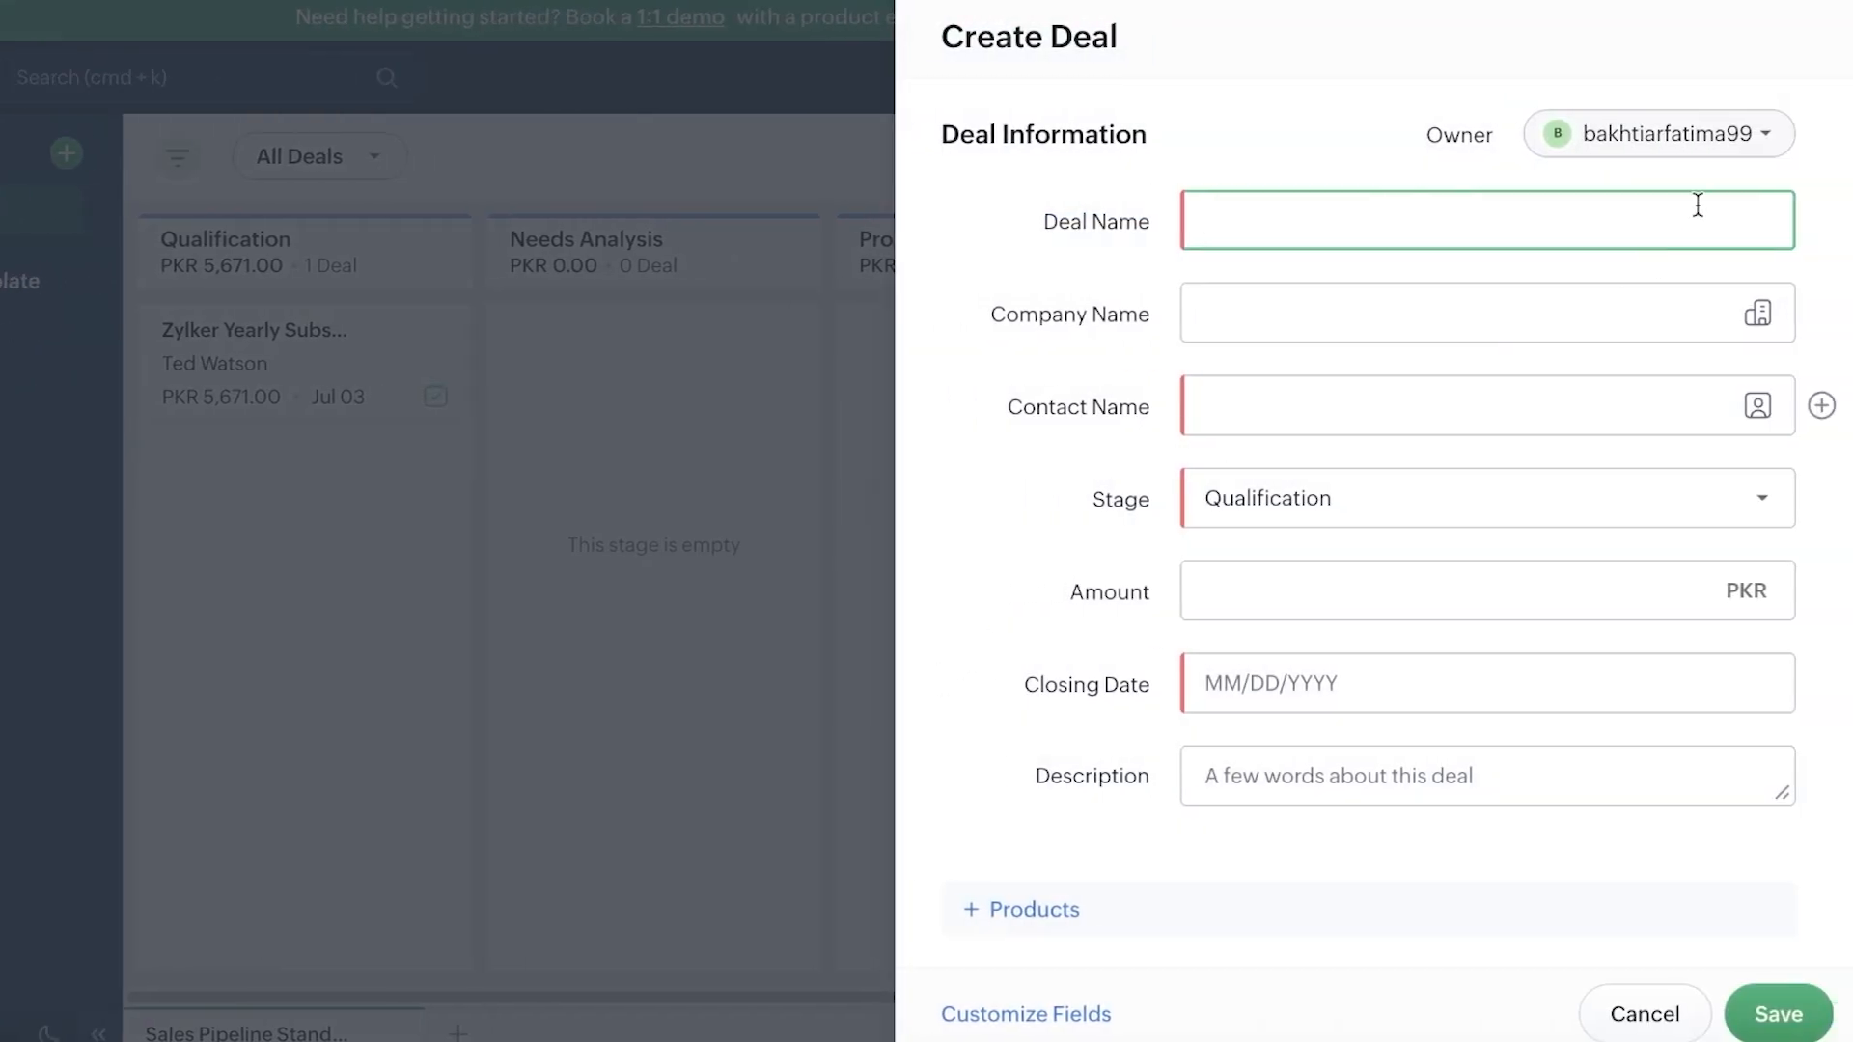
text(lip gloss mafuc)
click(1375, 409)
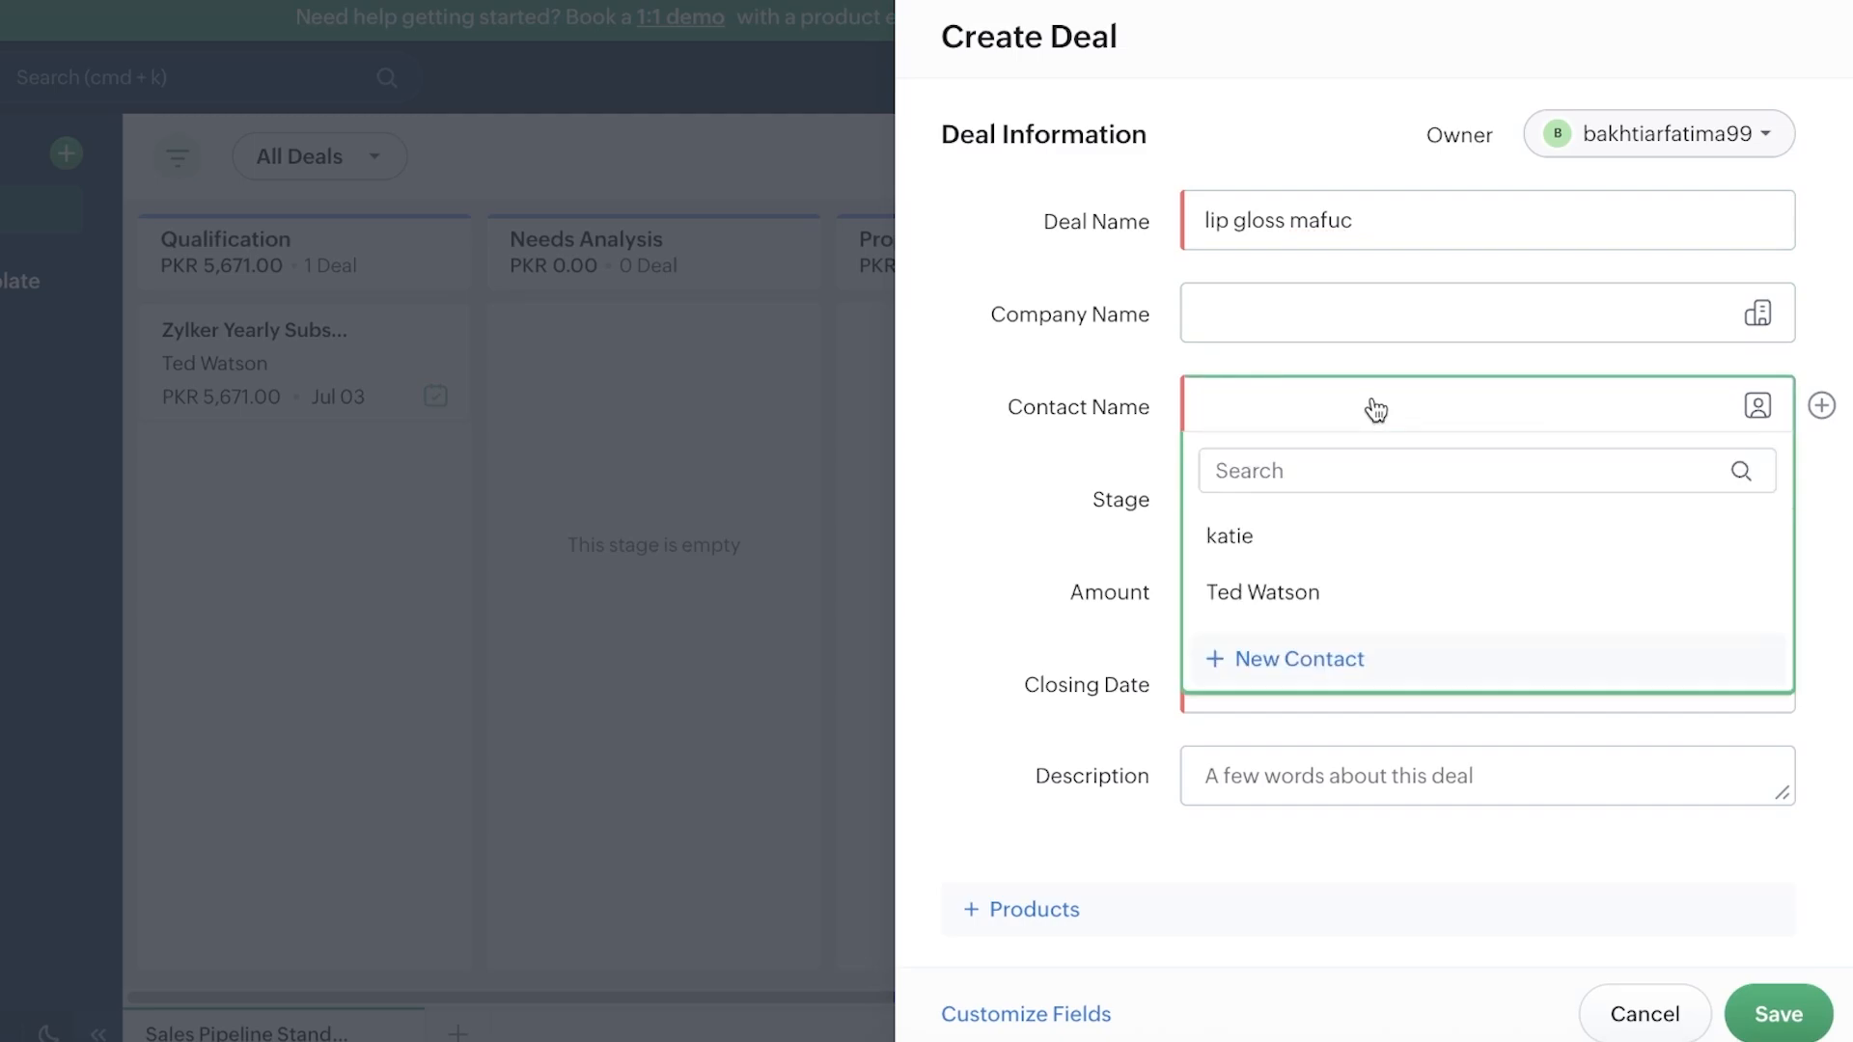
click(1329, 532)
click(1349, 504)
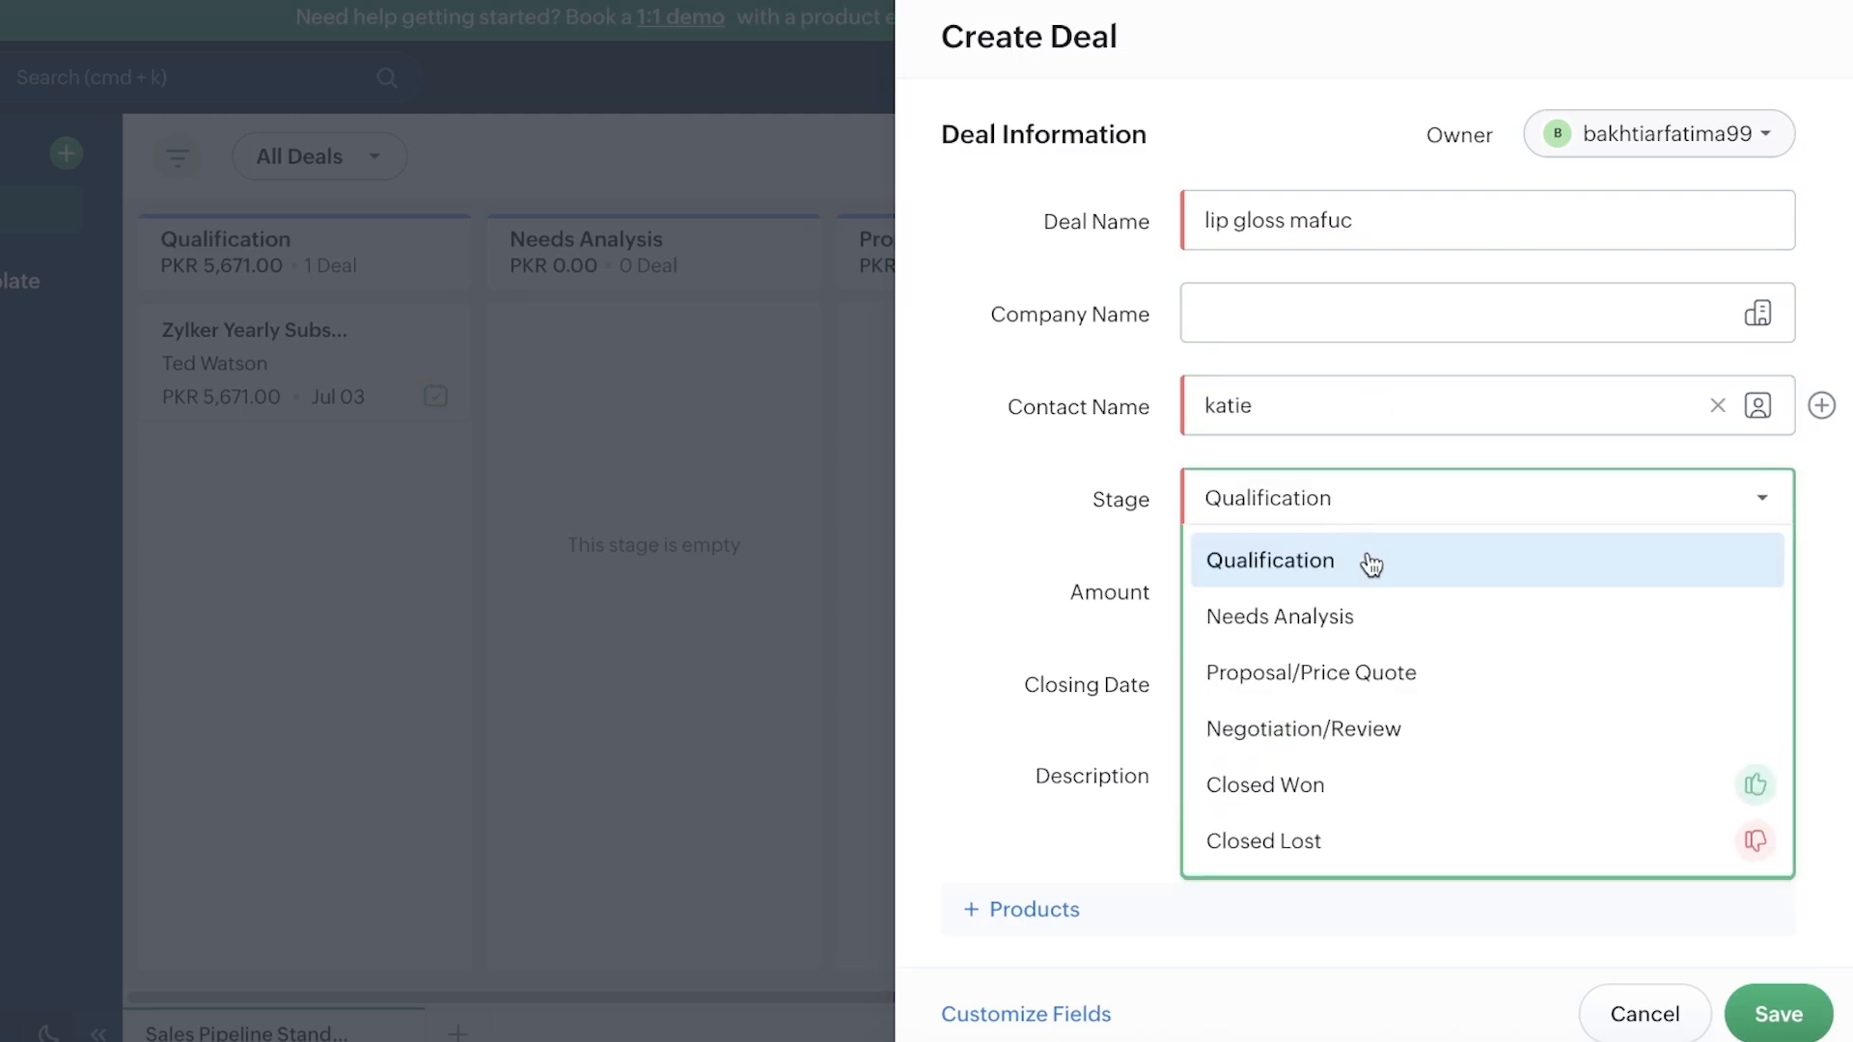
click(1364, 618)
Step: Enter deal amount 100000 and set the closing date to 07/31/2025
click(1364, 608)
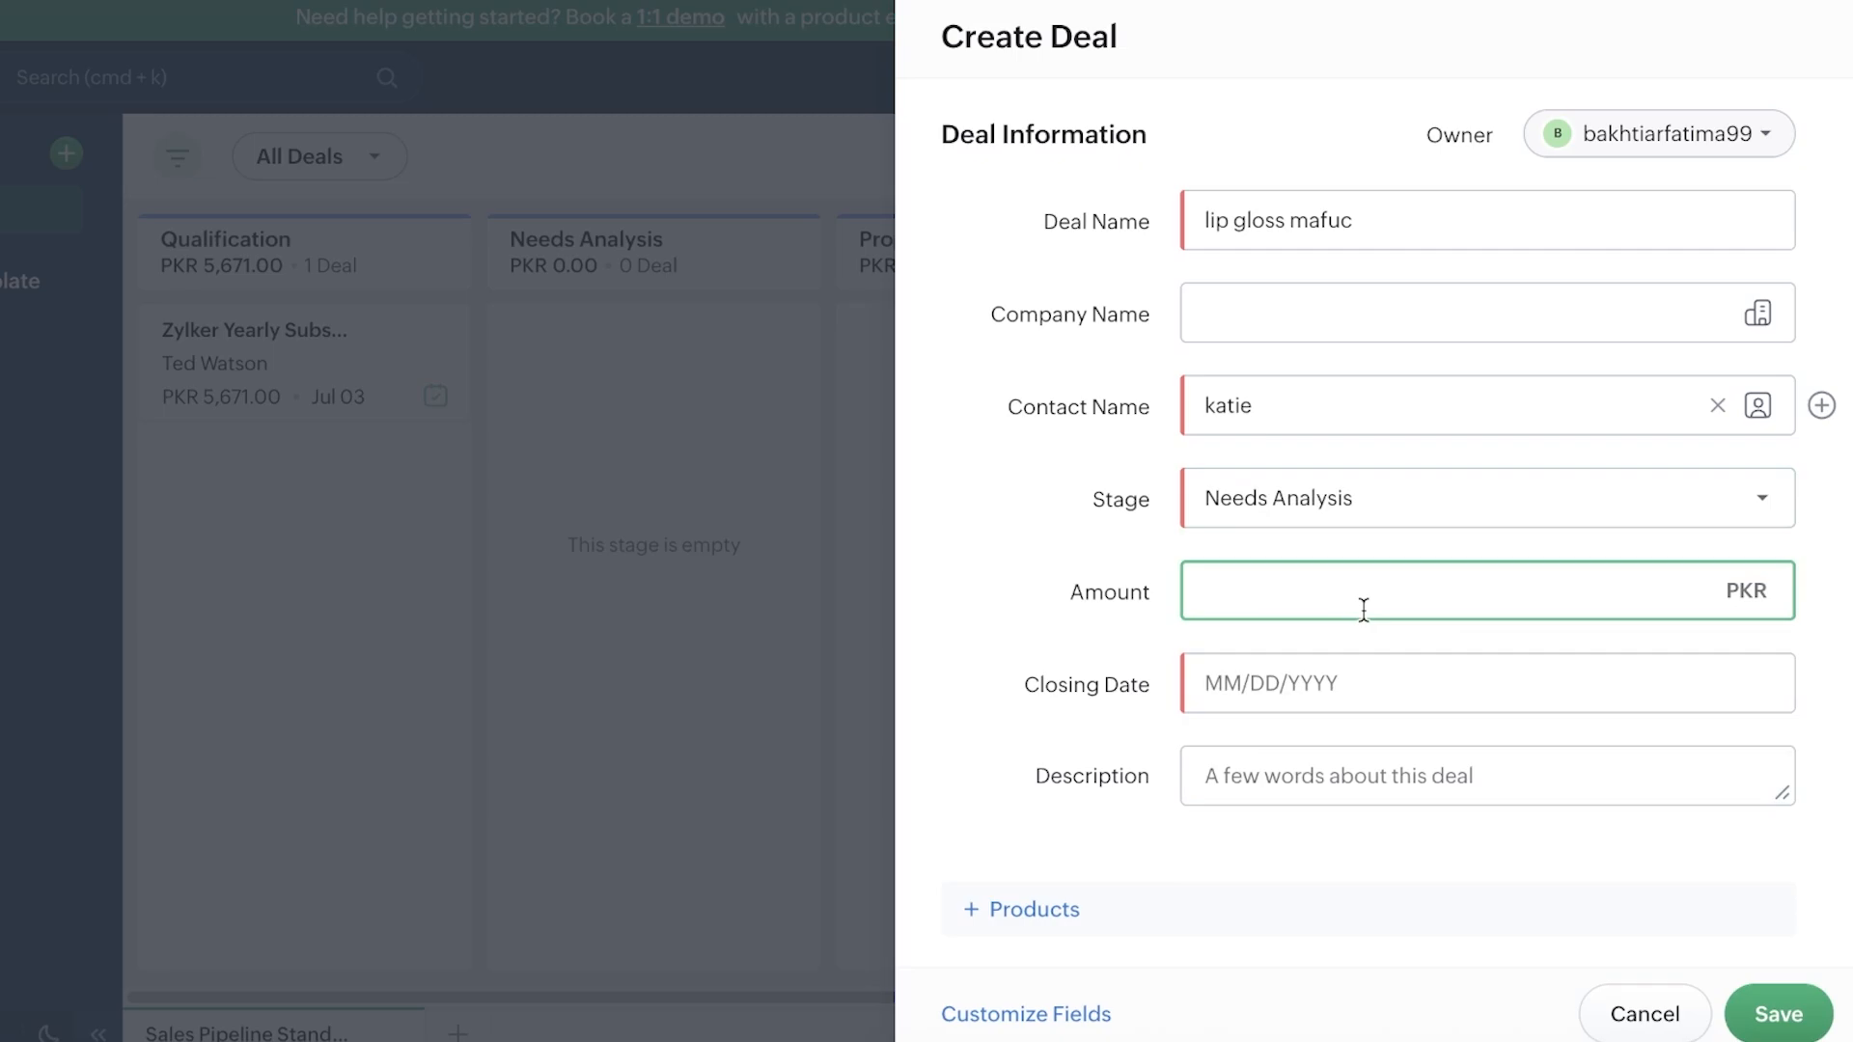
text(100000)
click(1398, 668)
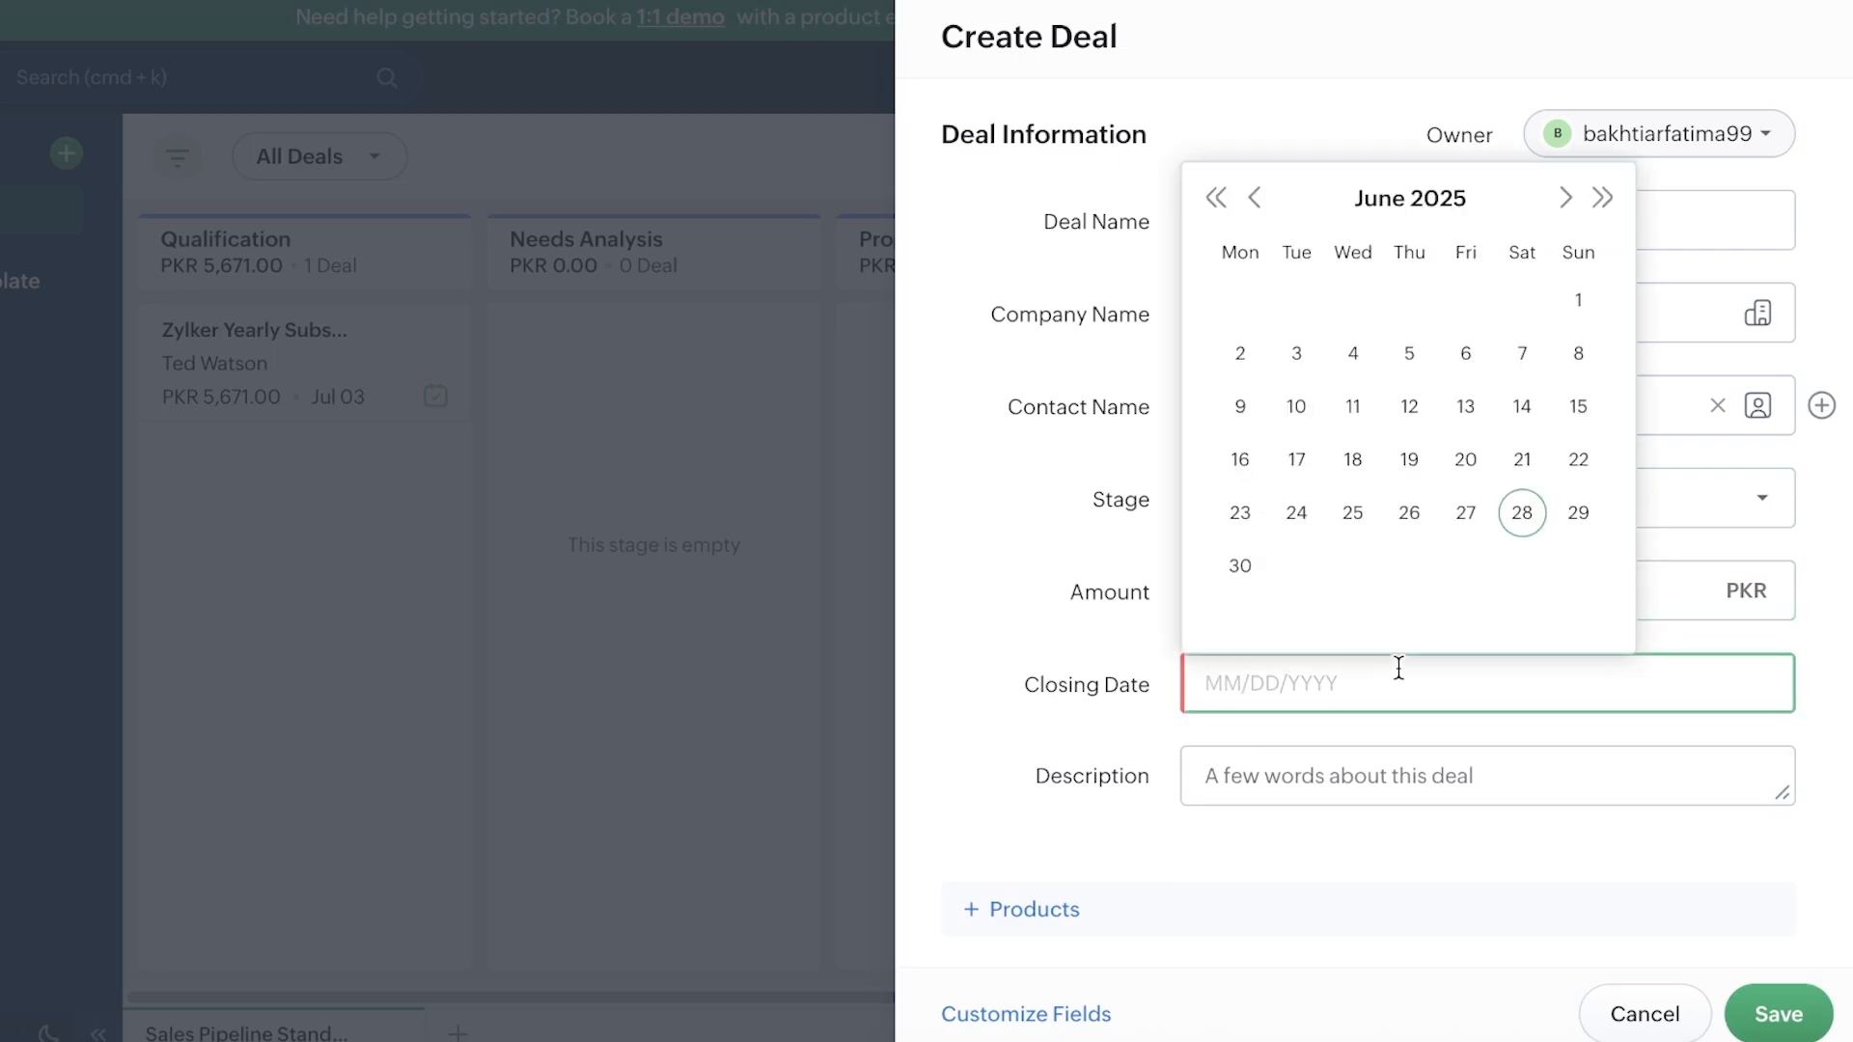
click(1566, 198)
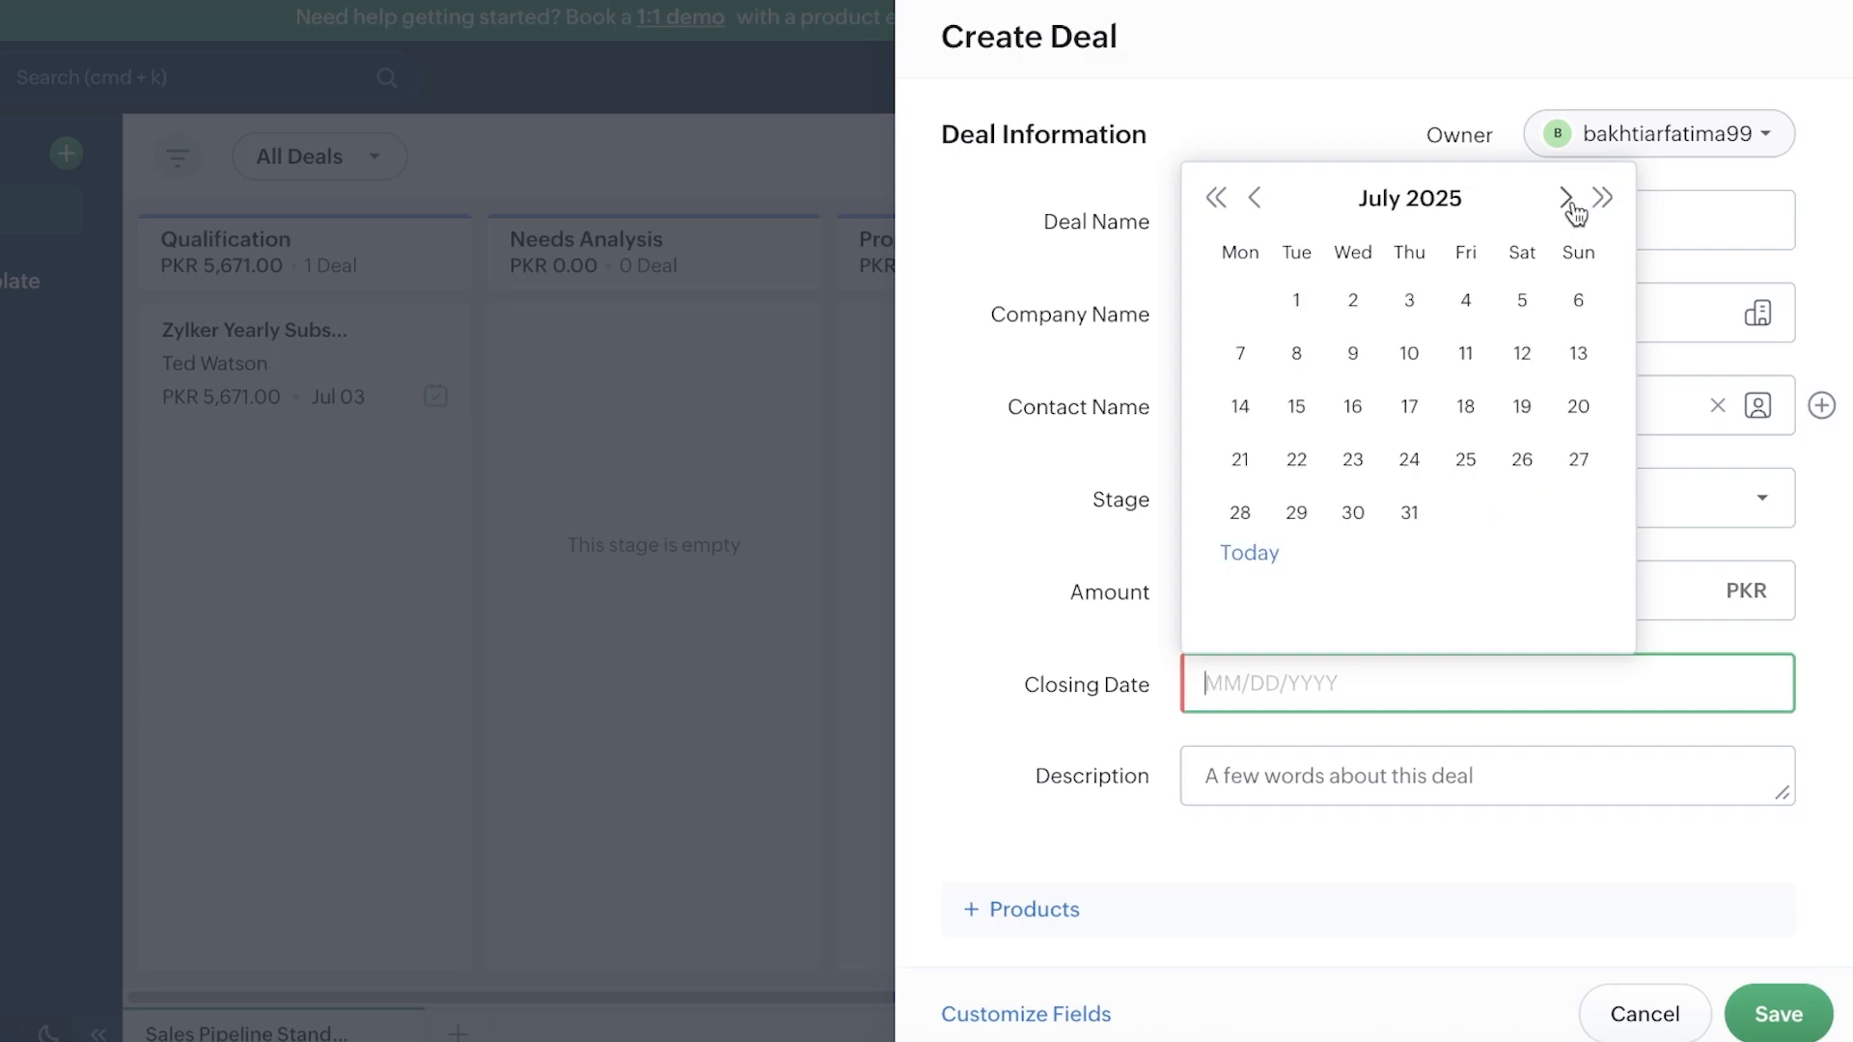
click(1411, 514)
click(1300, 772)
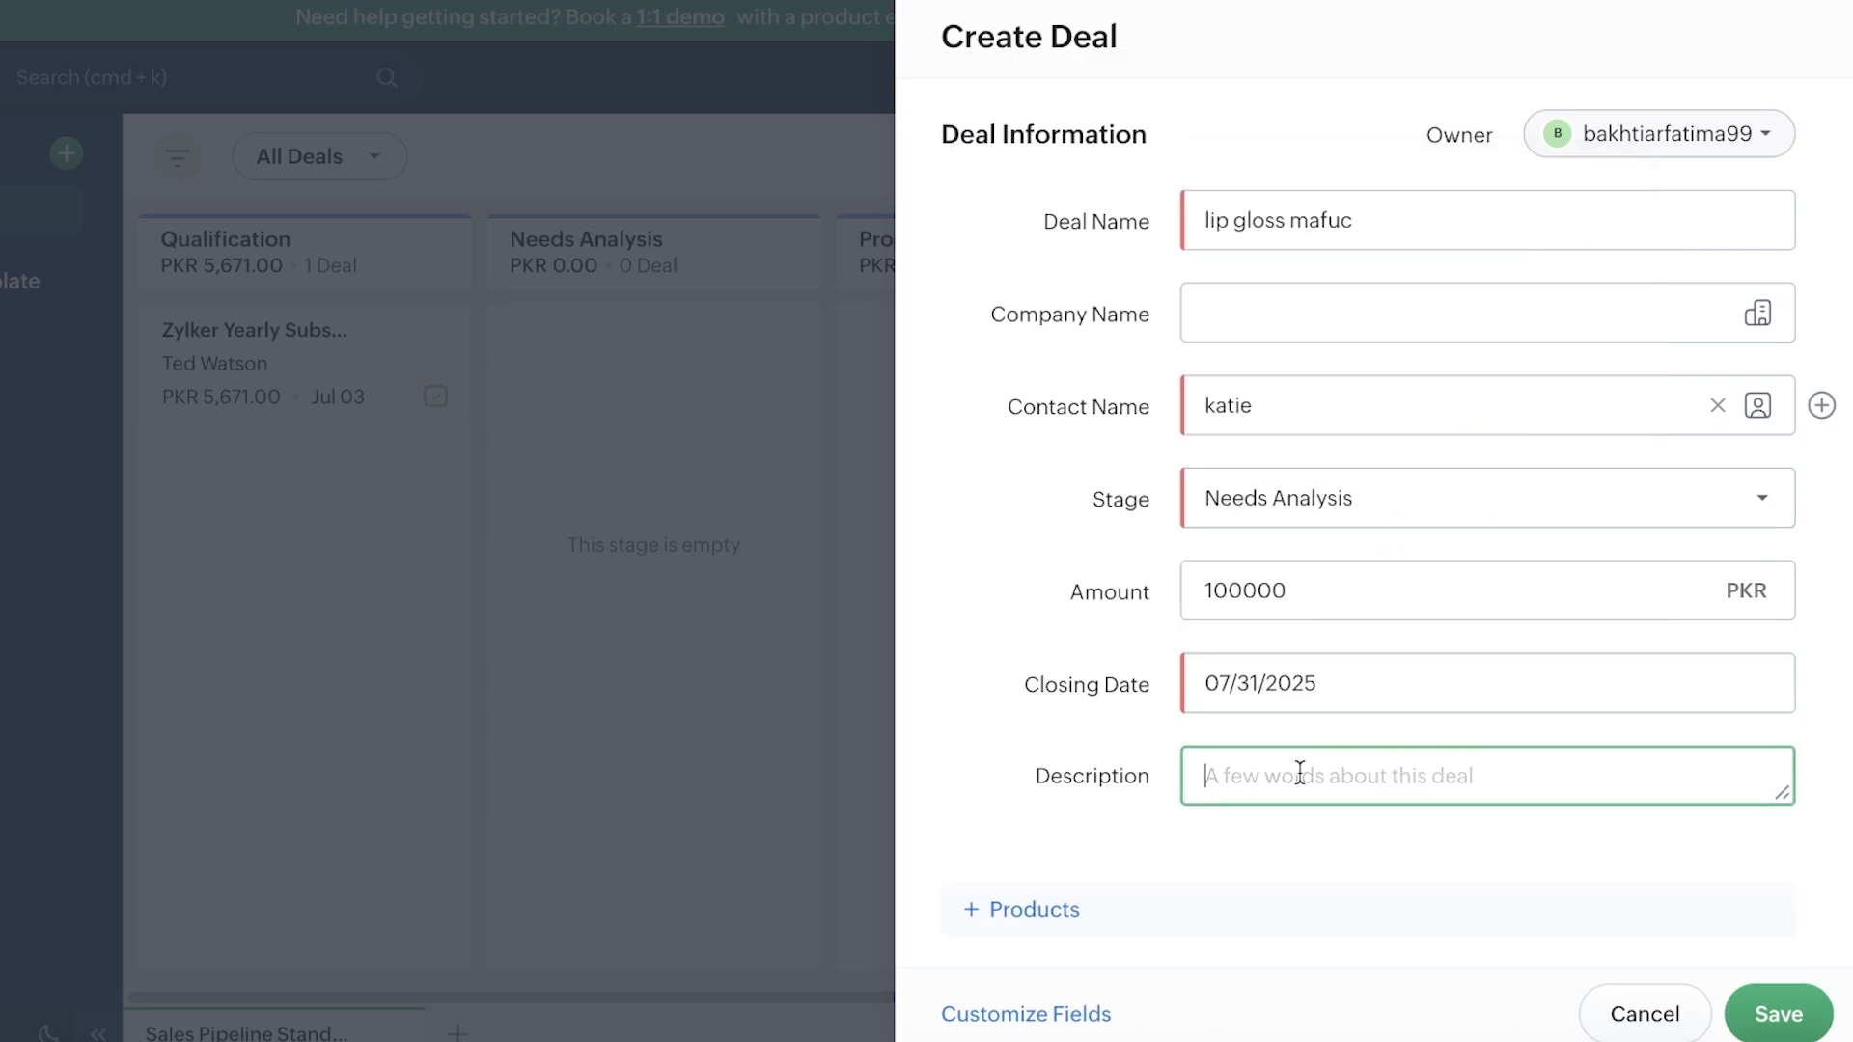
Step: Attach the lipsticks product to the deal and save it
click(982, 895)
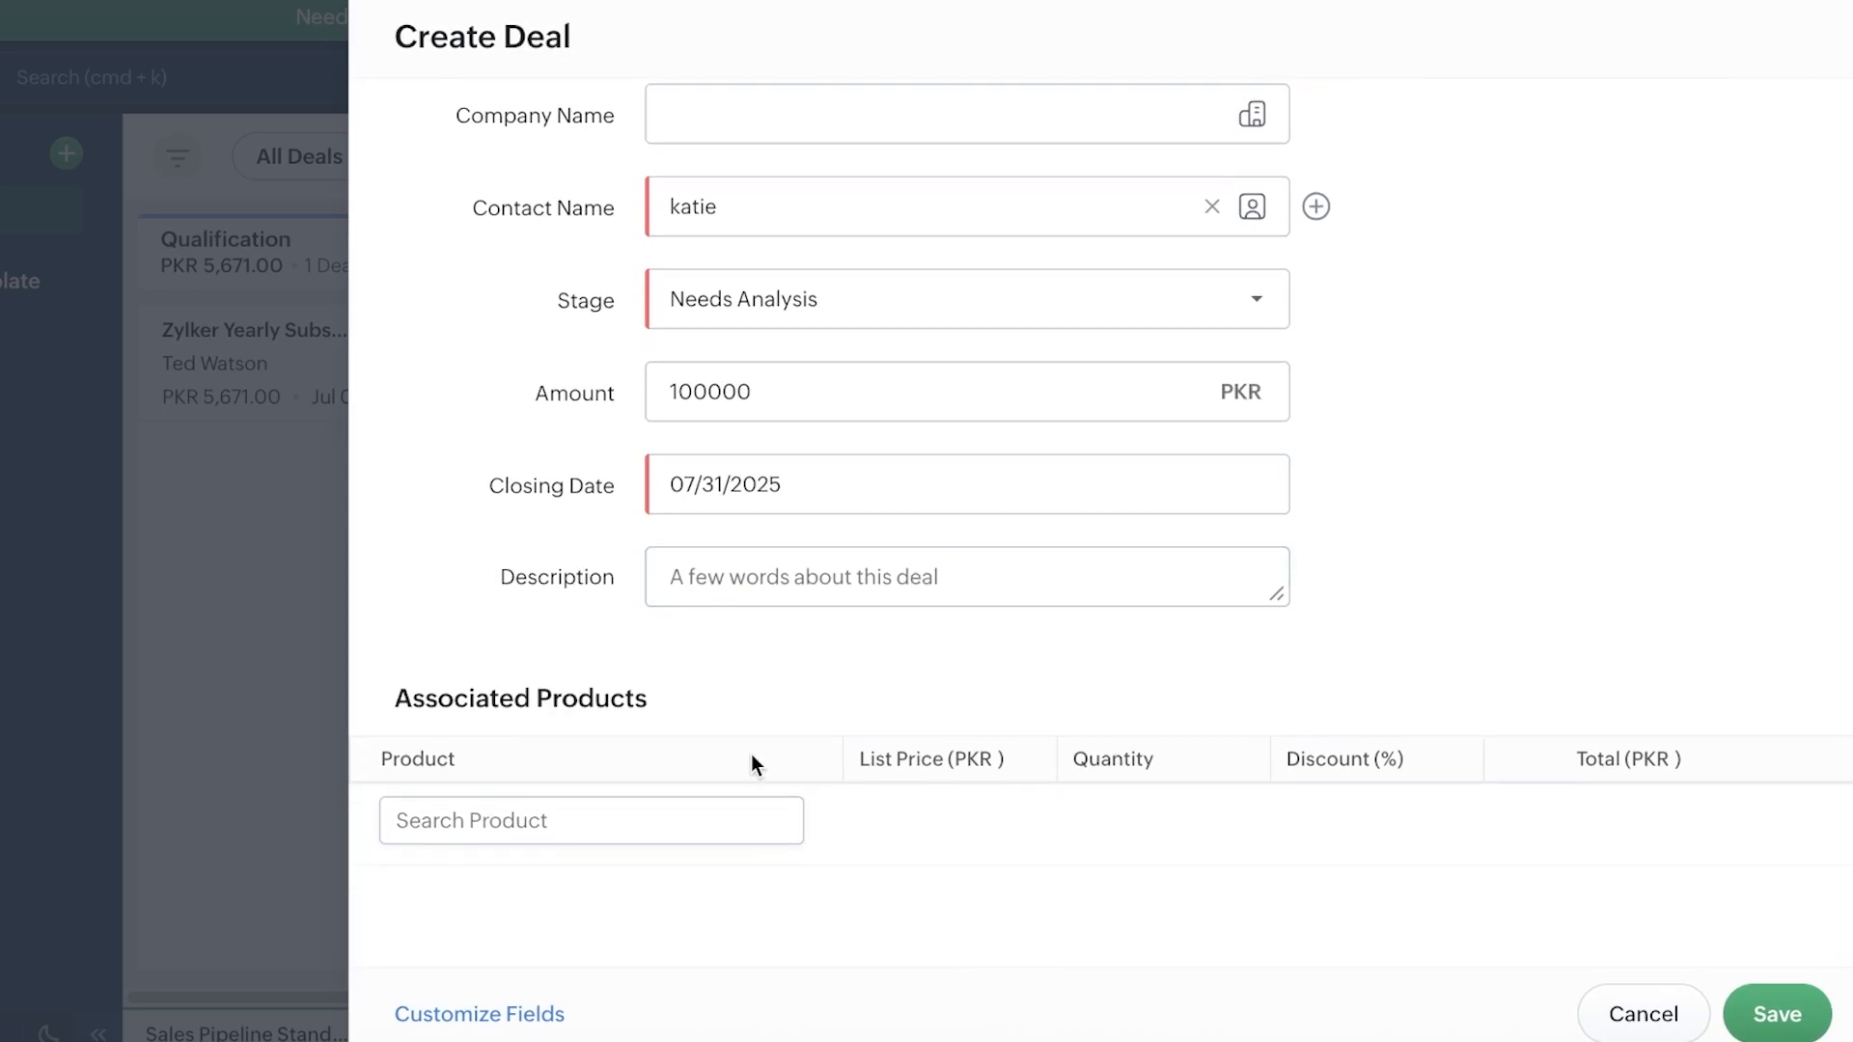
click(679, 825)
click(647, 713)
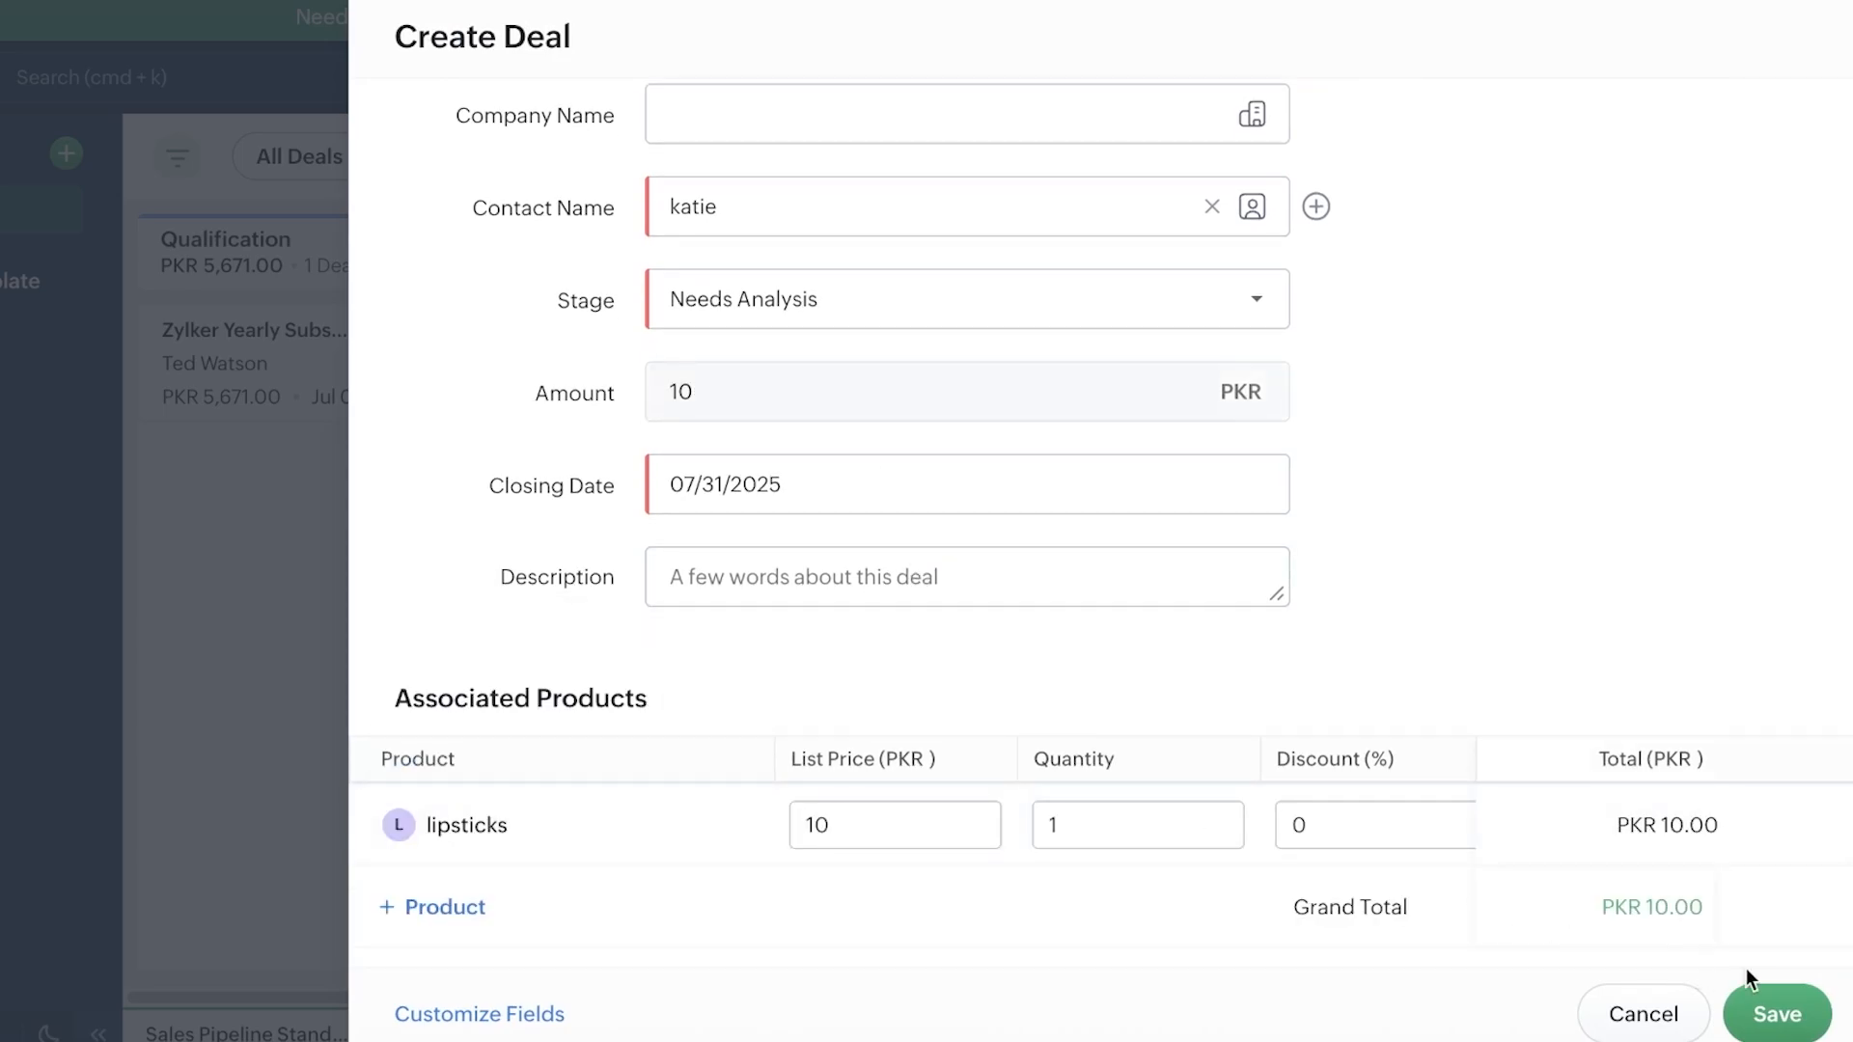
click(1771, 994)
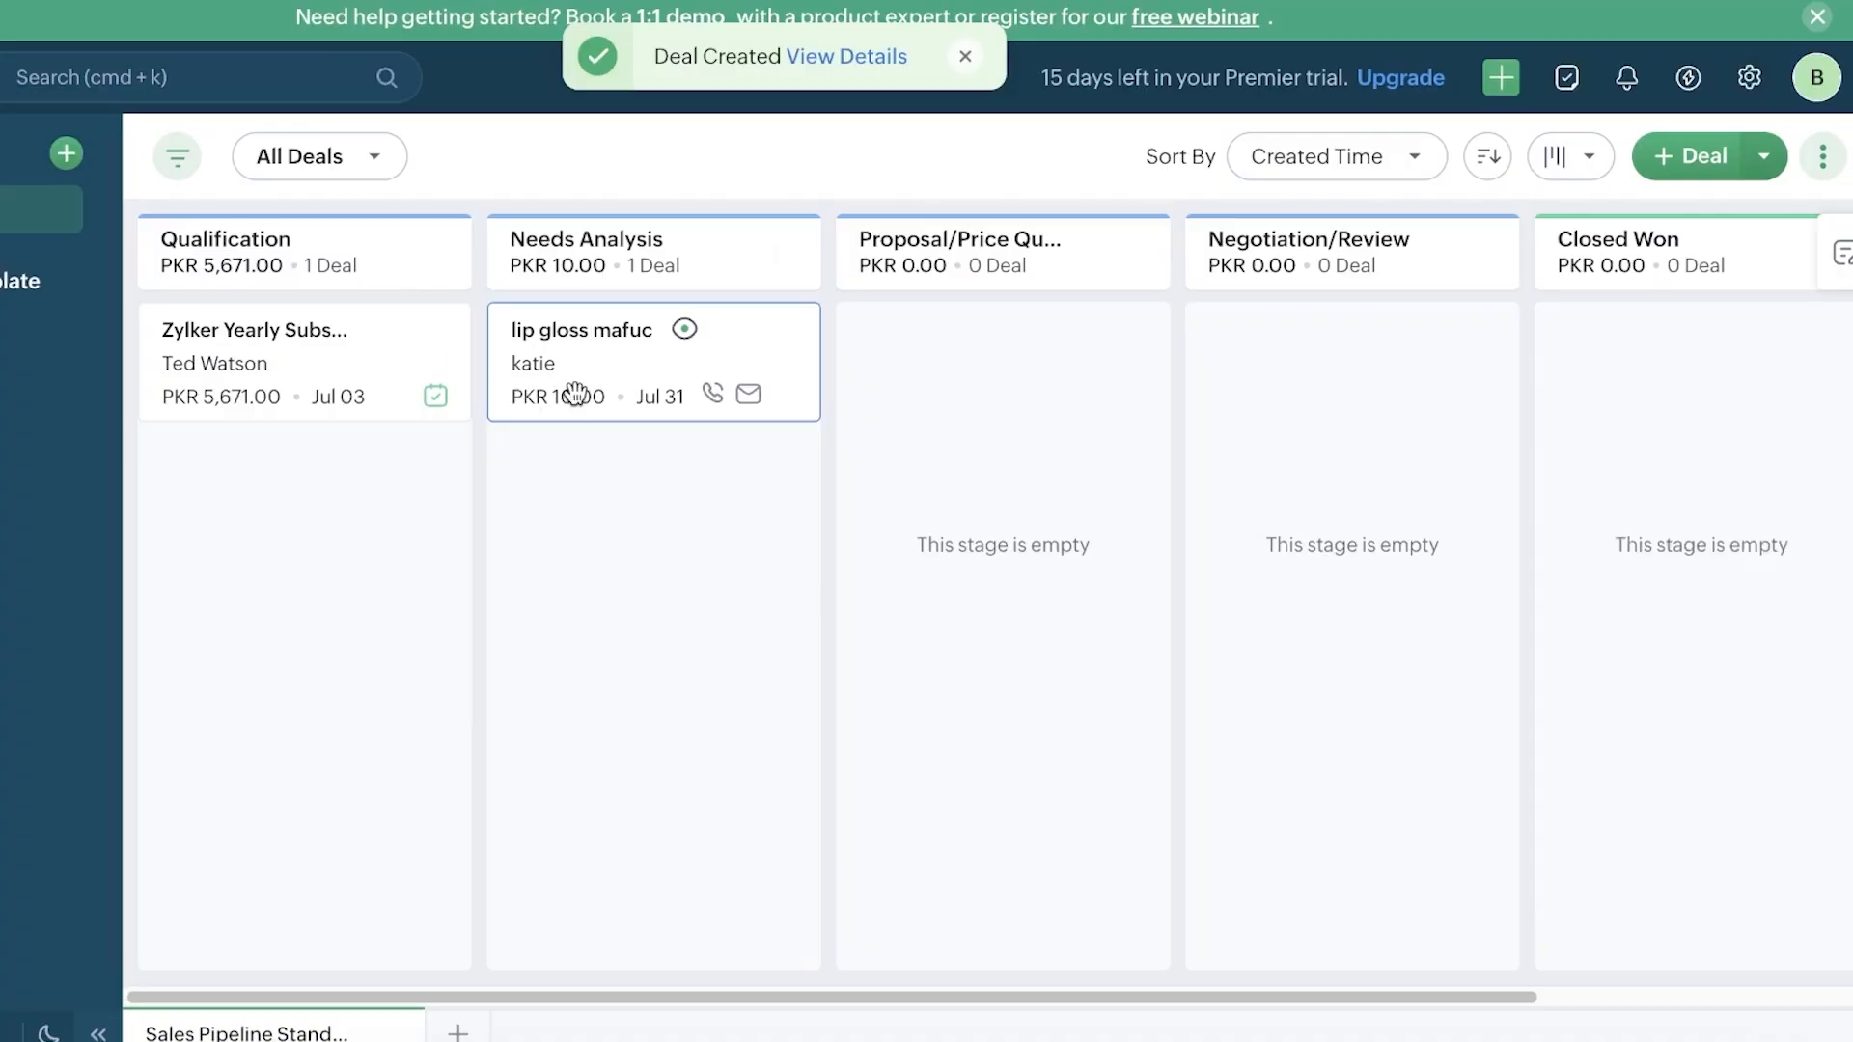
Step: Drag lip gloss mafuc into the Proposal/Price Quote column and open the deal
click(711, 410)
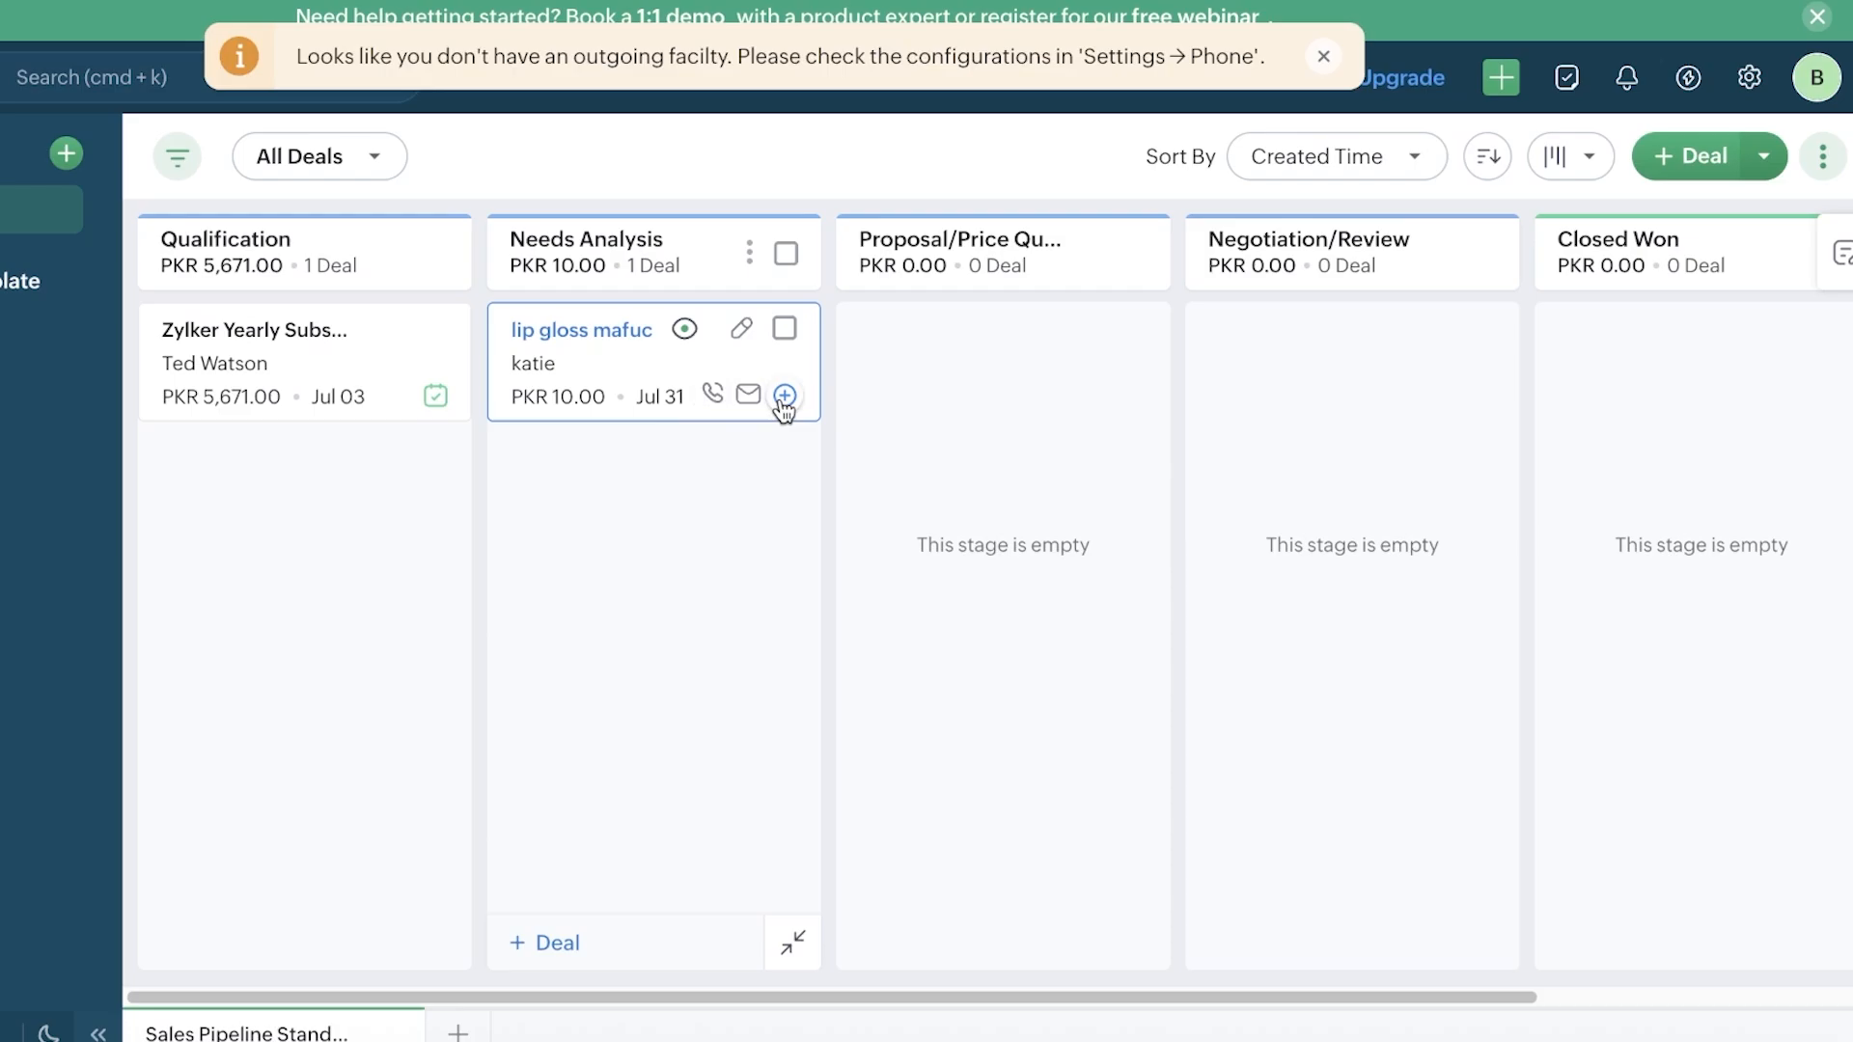
drag(756, 420, 1010, 386)
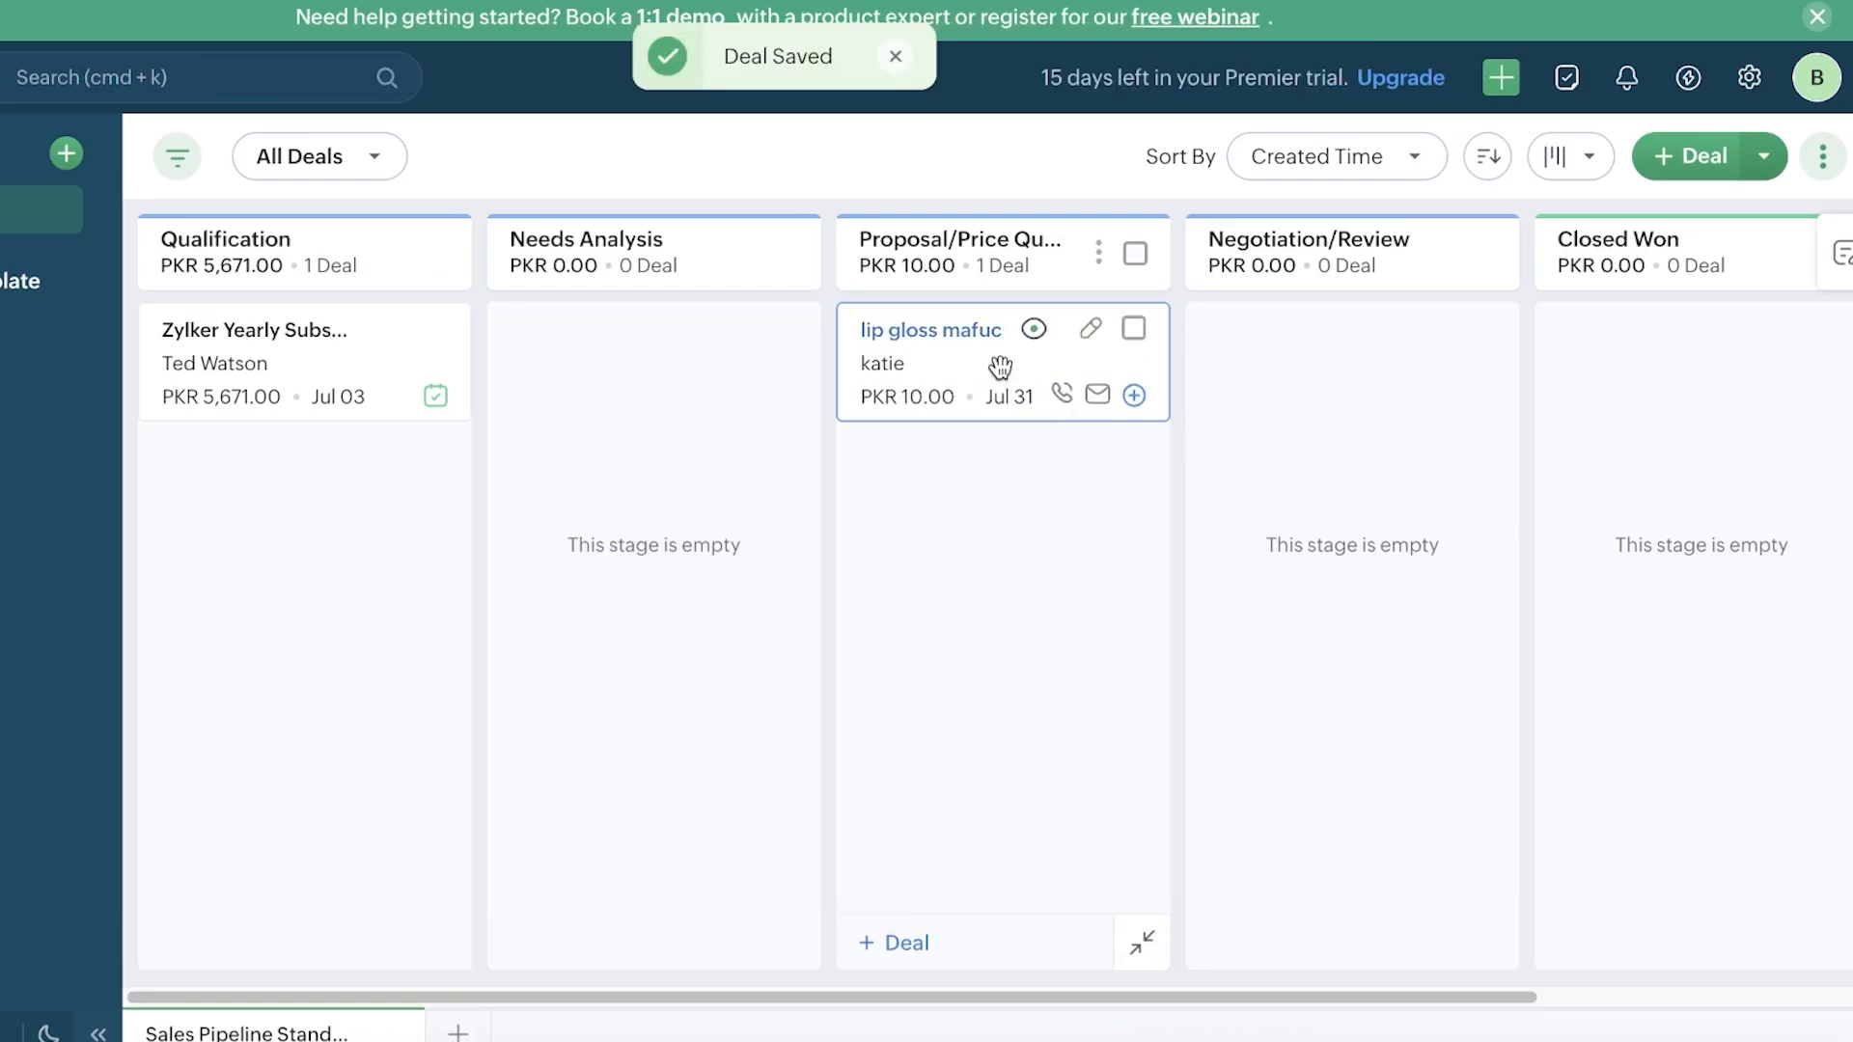
click(1000, 367)
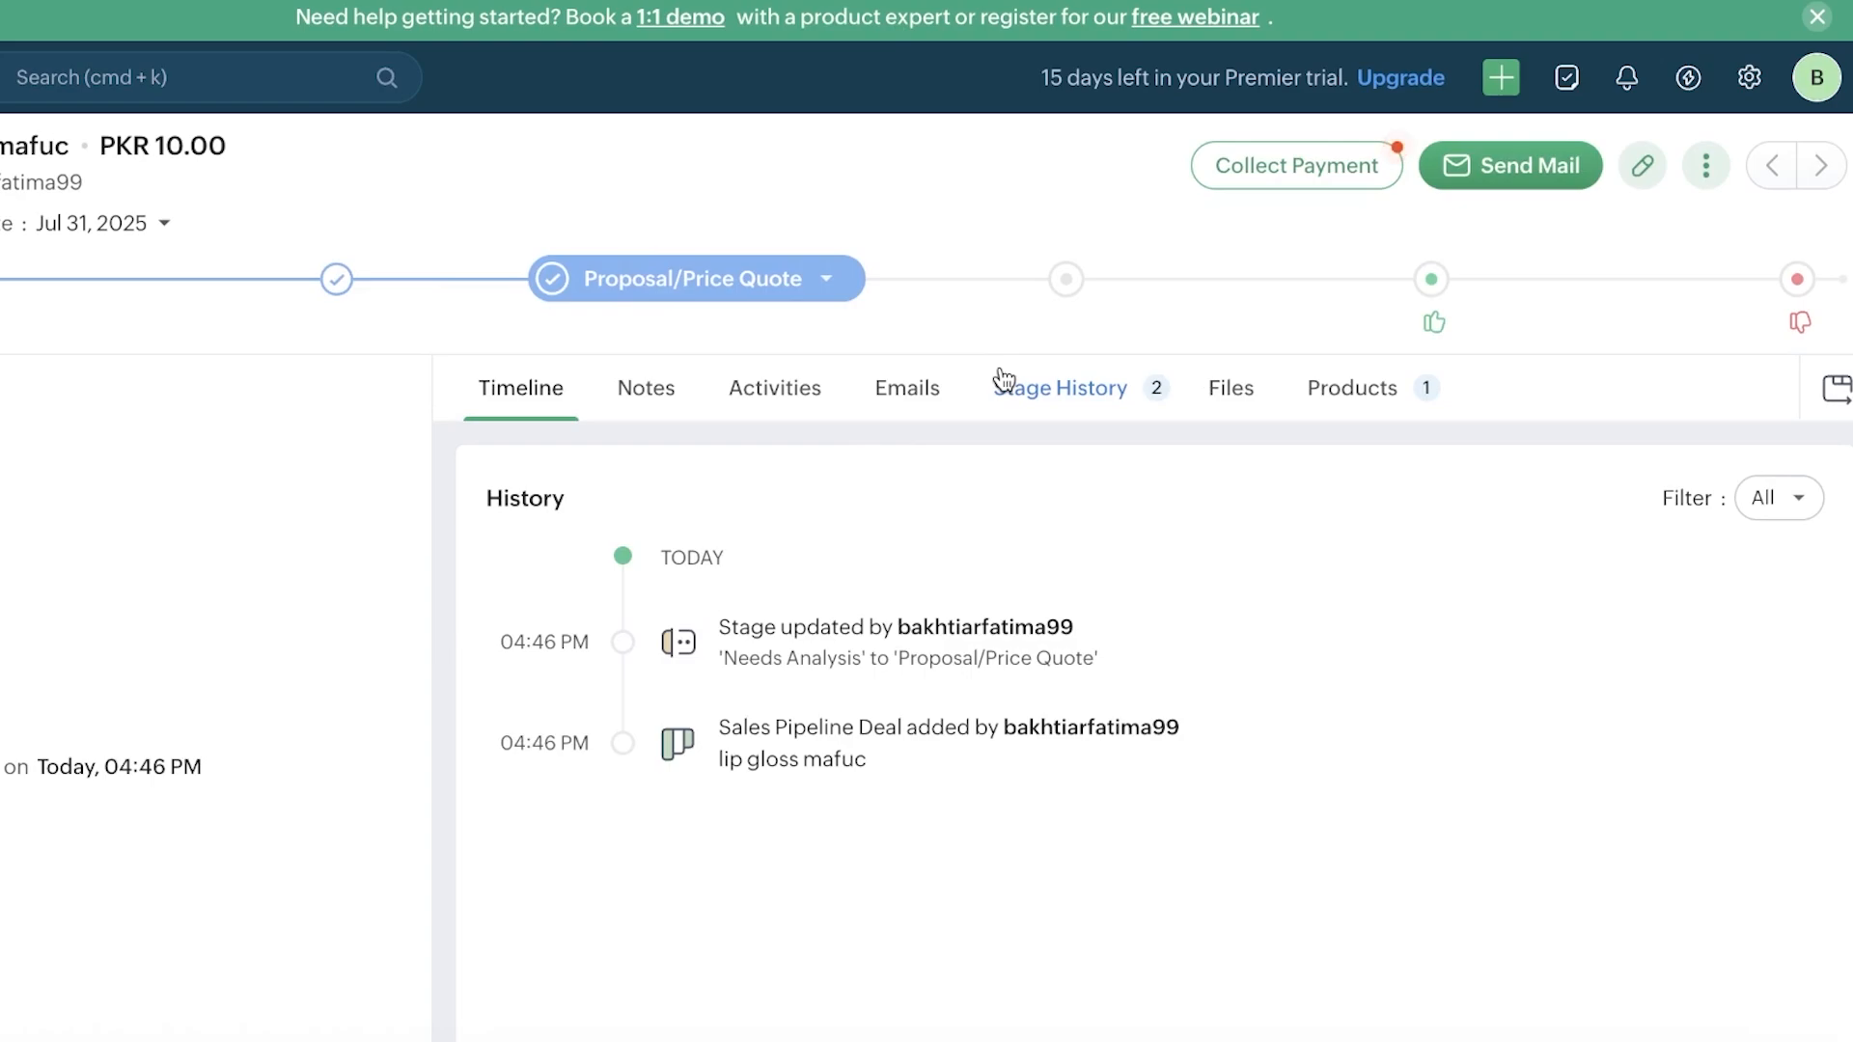
Step: Review the deal's stage history, emails and notes, then return to the pipeline board
click(1004, 381)
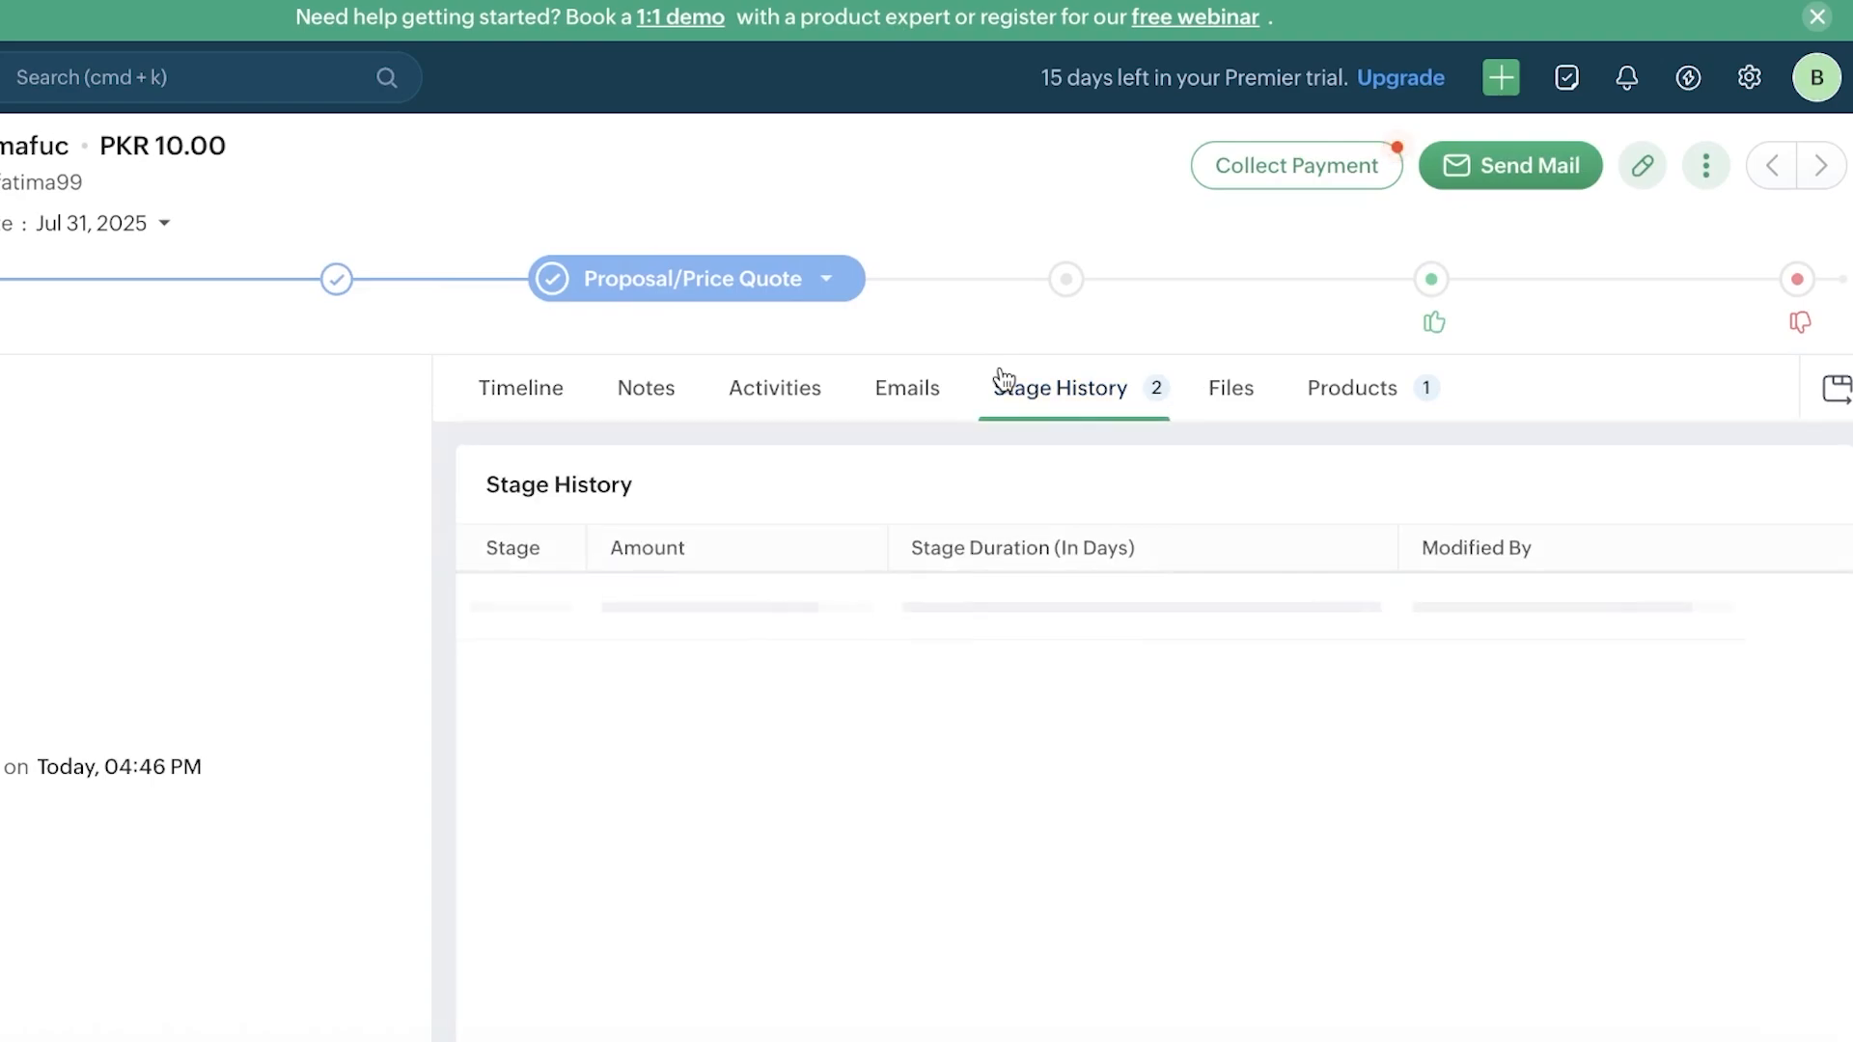
click(924, 380)
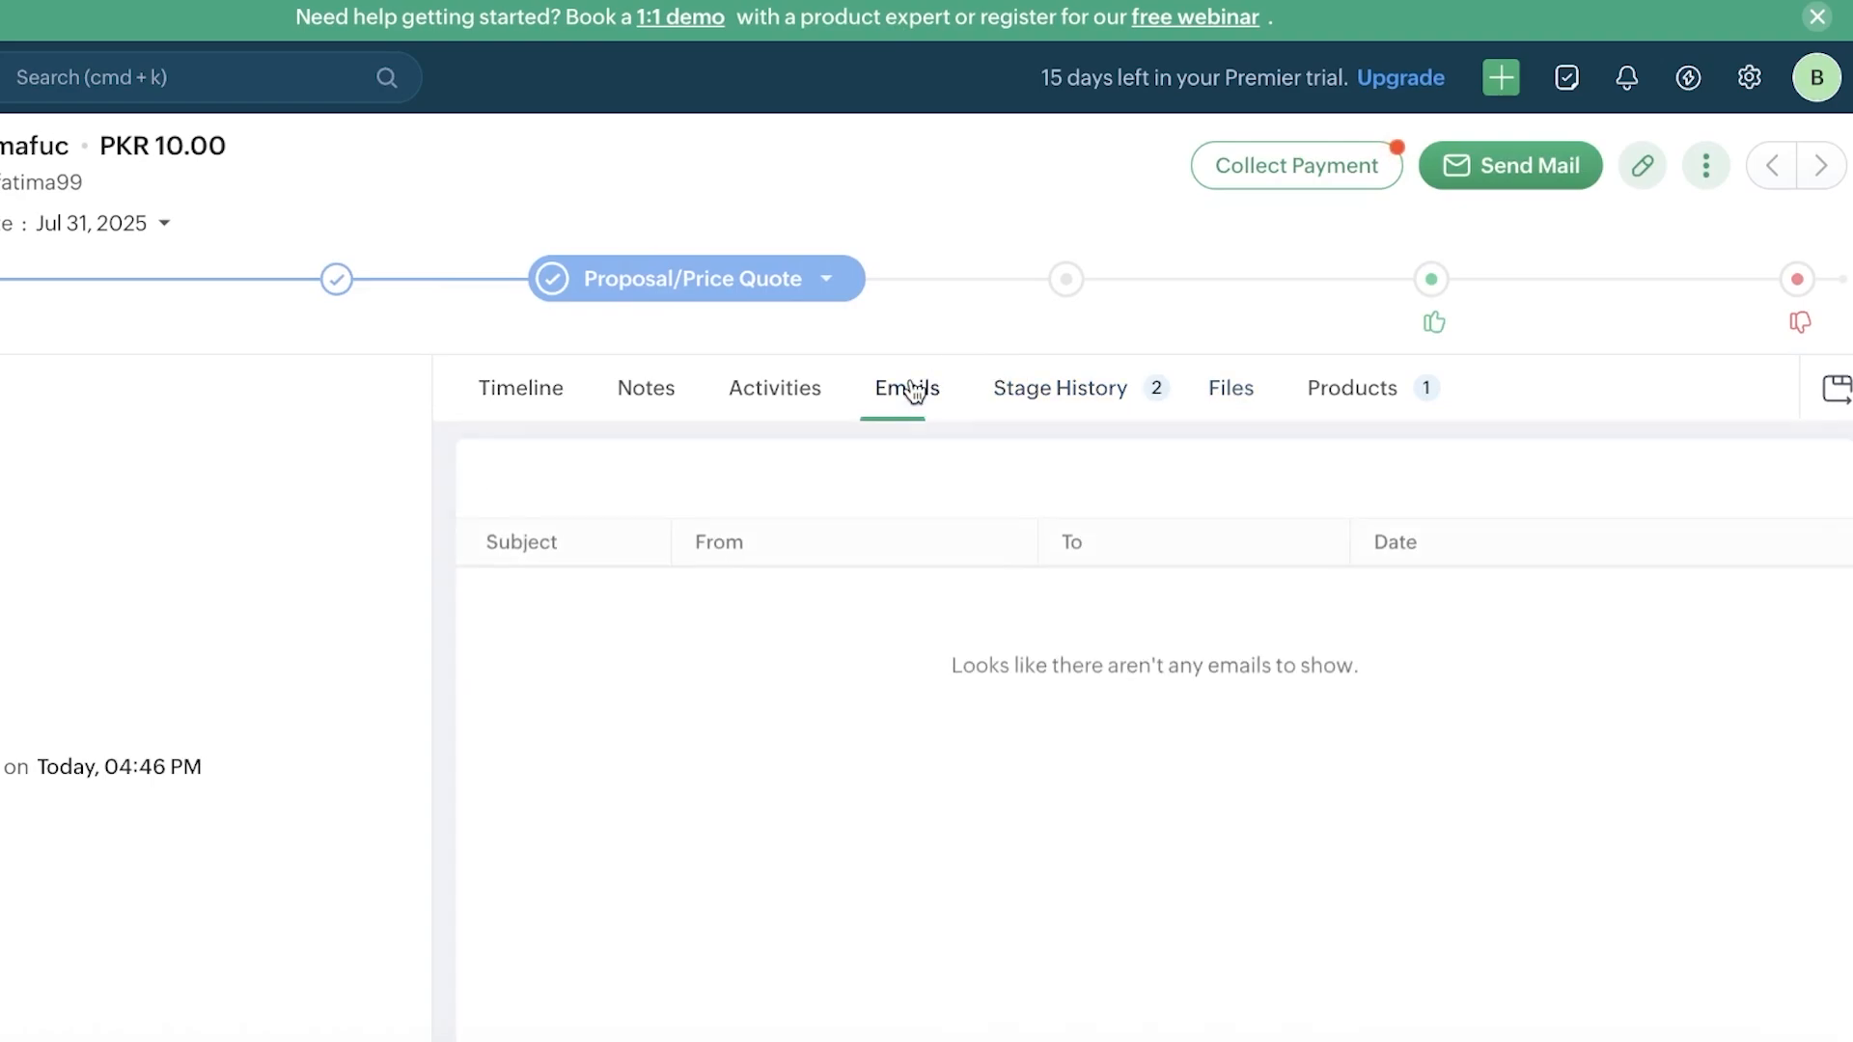
click(637, 381)
key(super+bracketleft)
key(super+bracketleft)
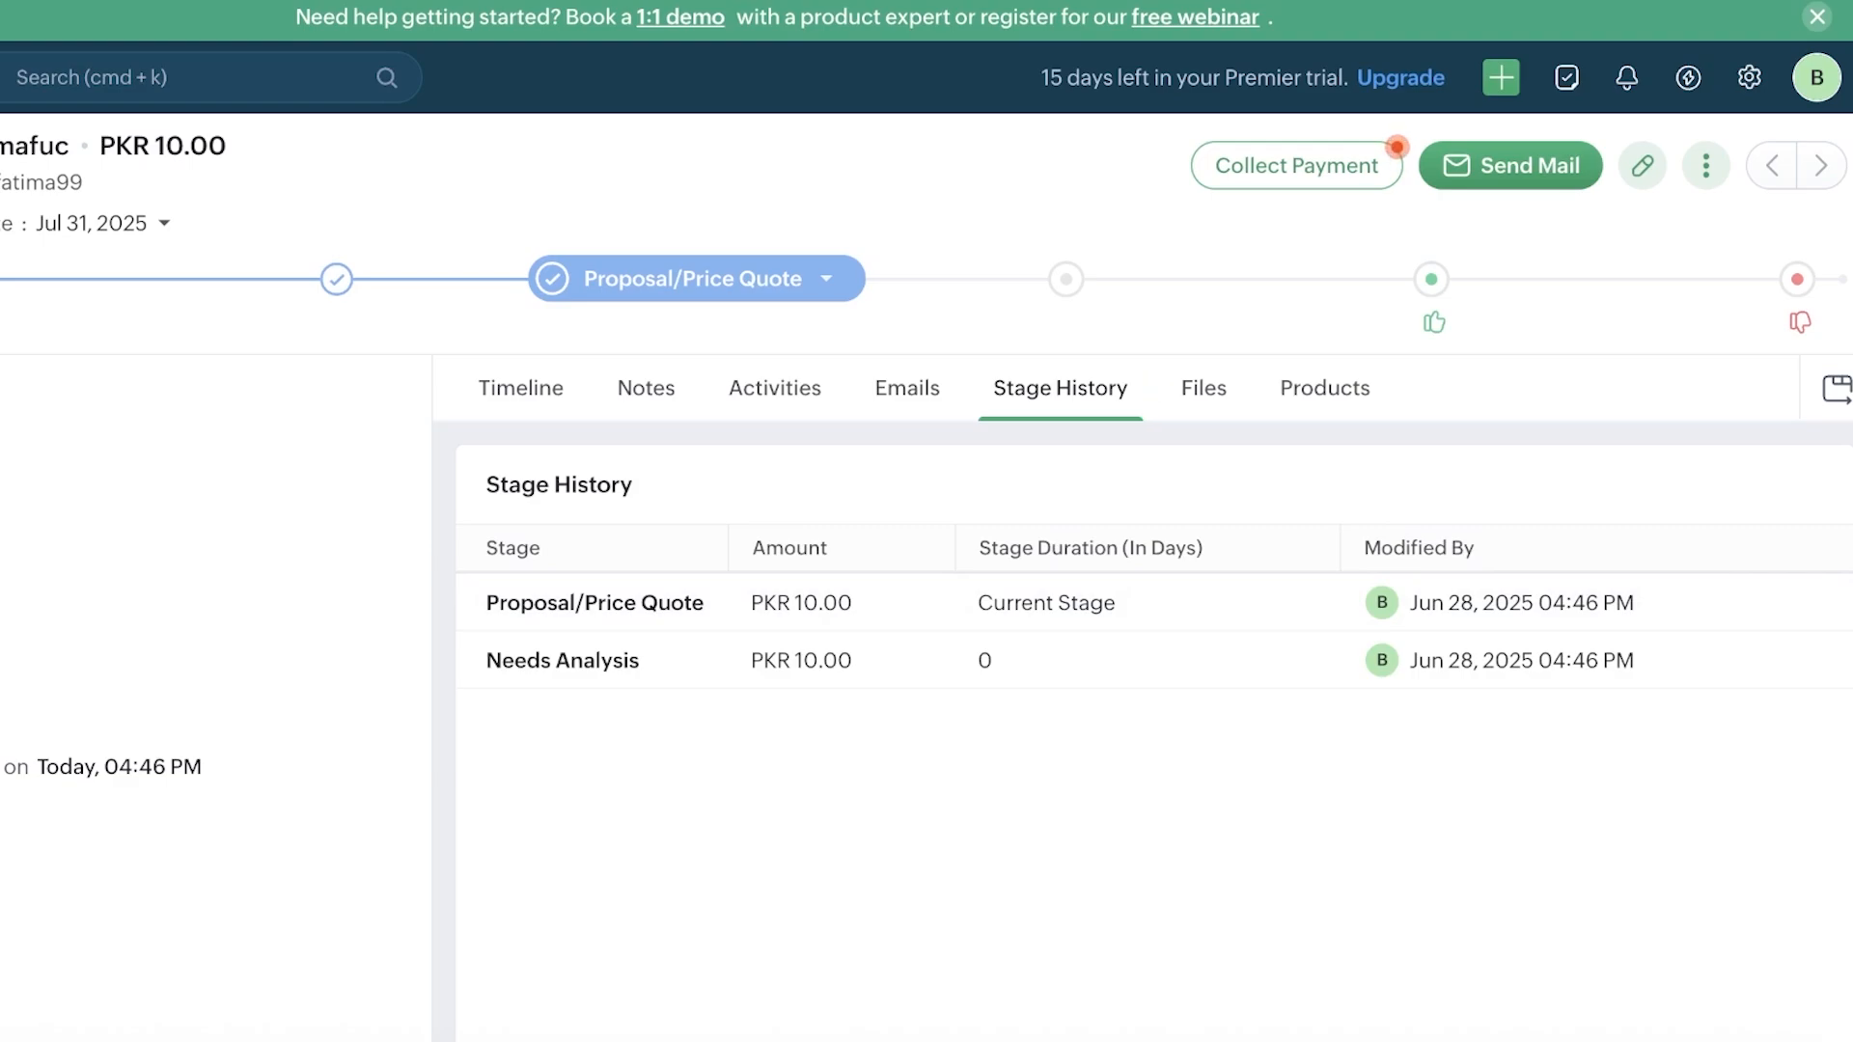
key(super+bracketleft)
Step: Open Settings on Users and Controls and dismiss the User Management help card
scroll(293, 353, right, 4)
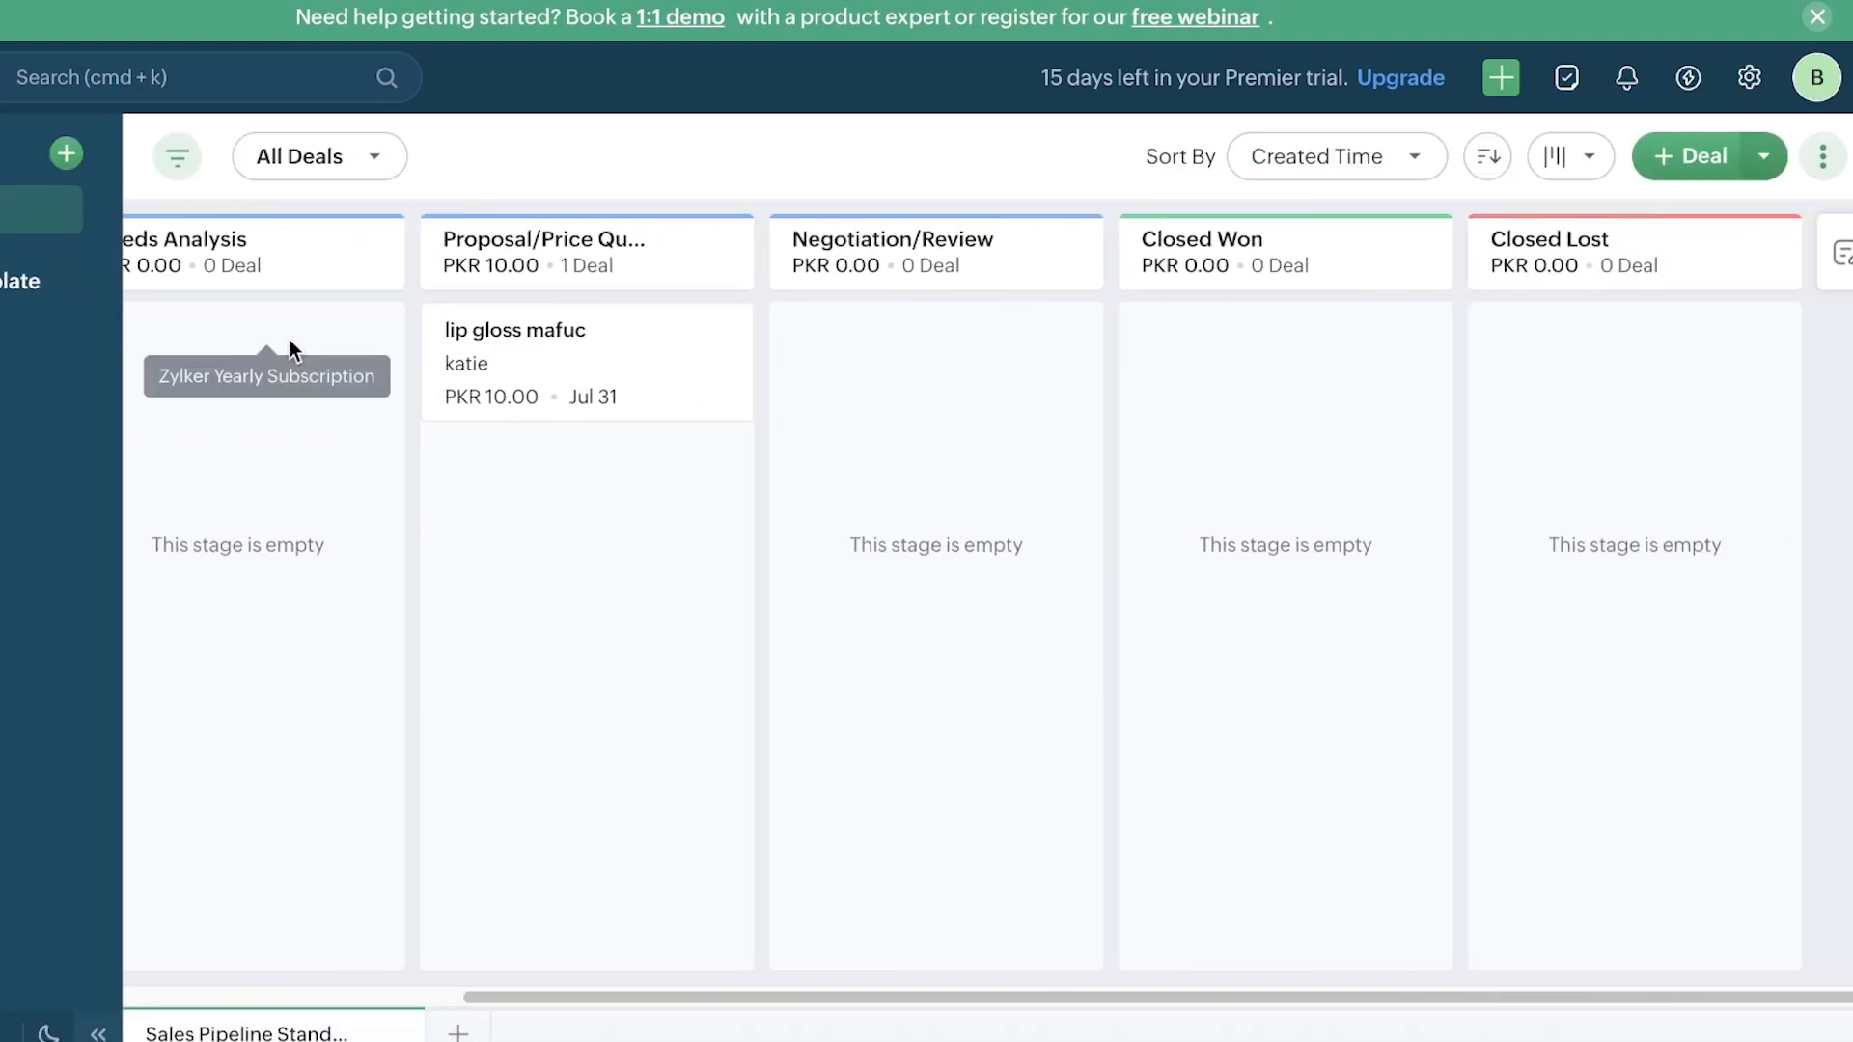
click(1752, 79)
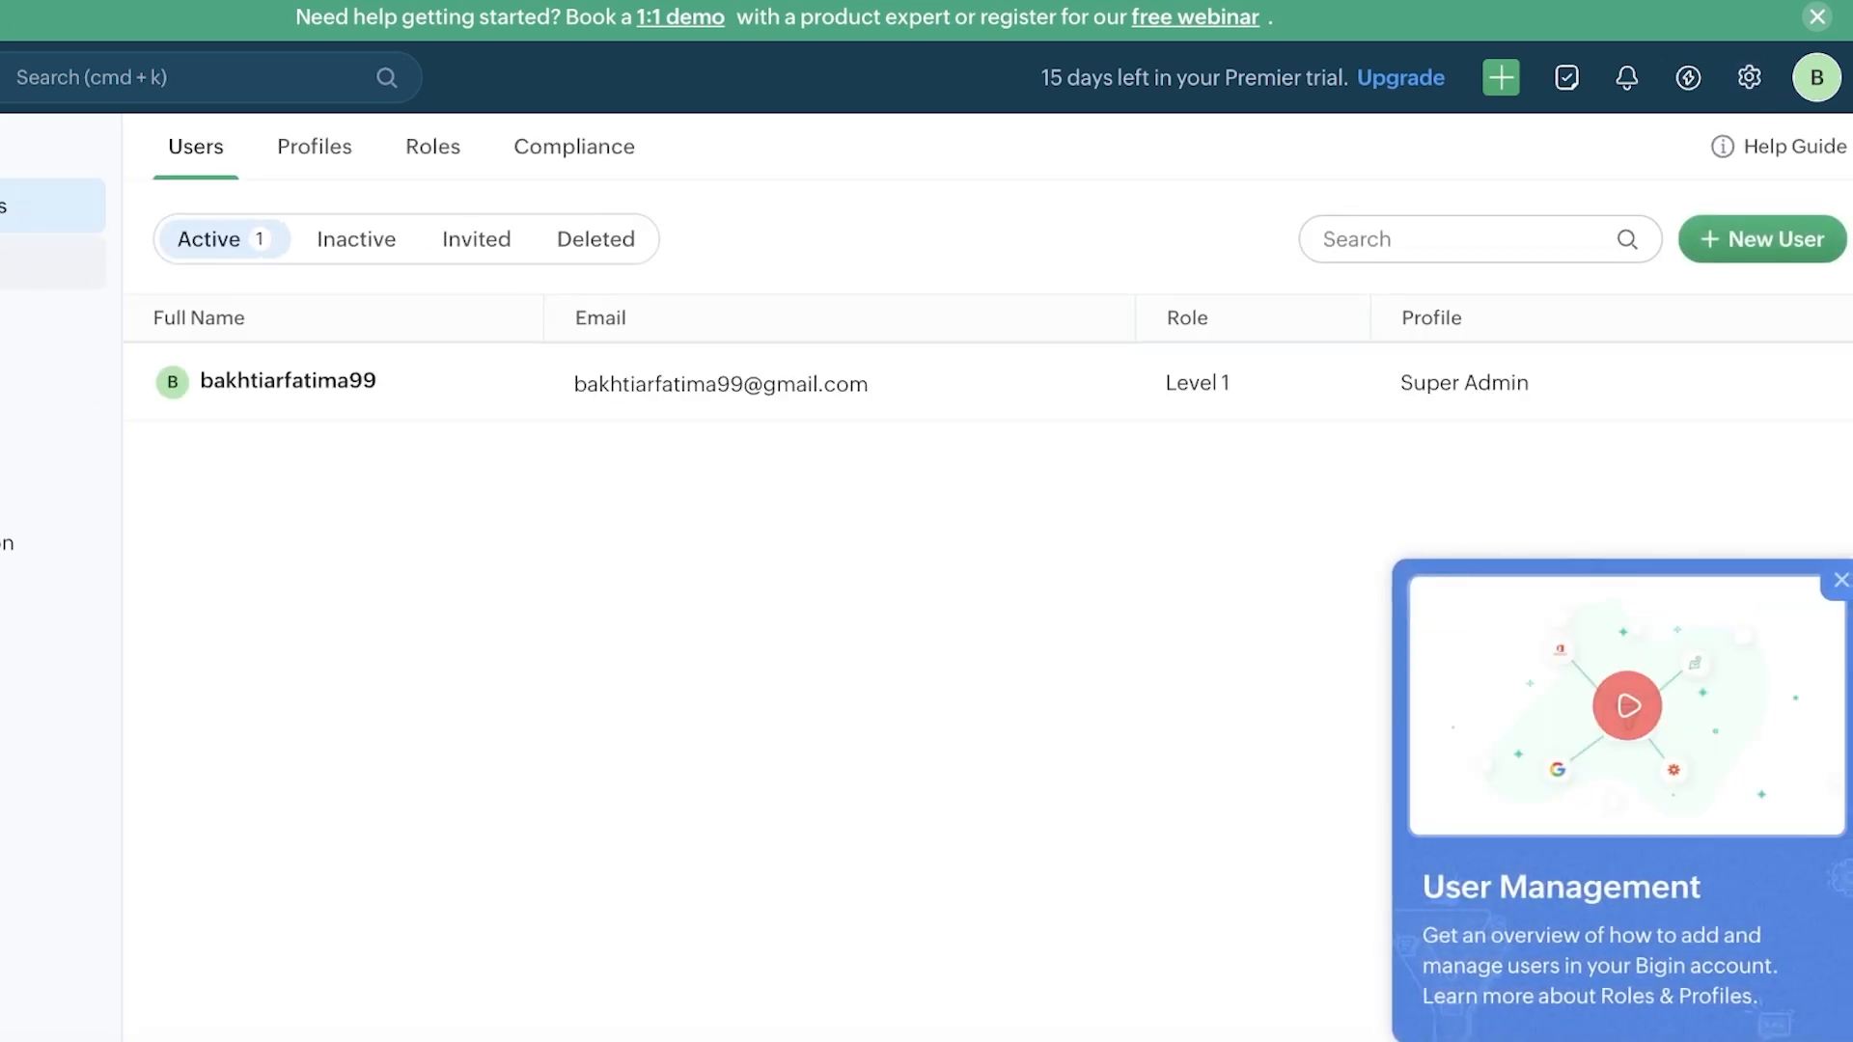
click(1841, 580)
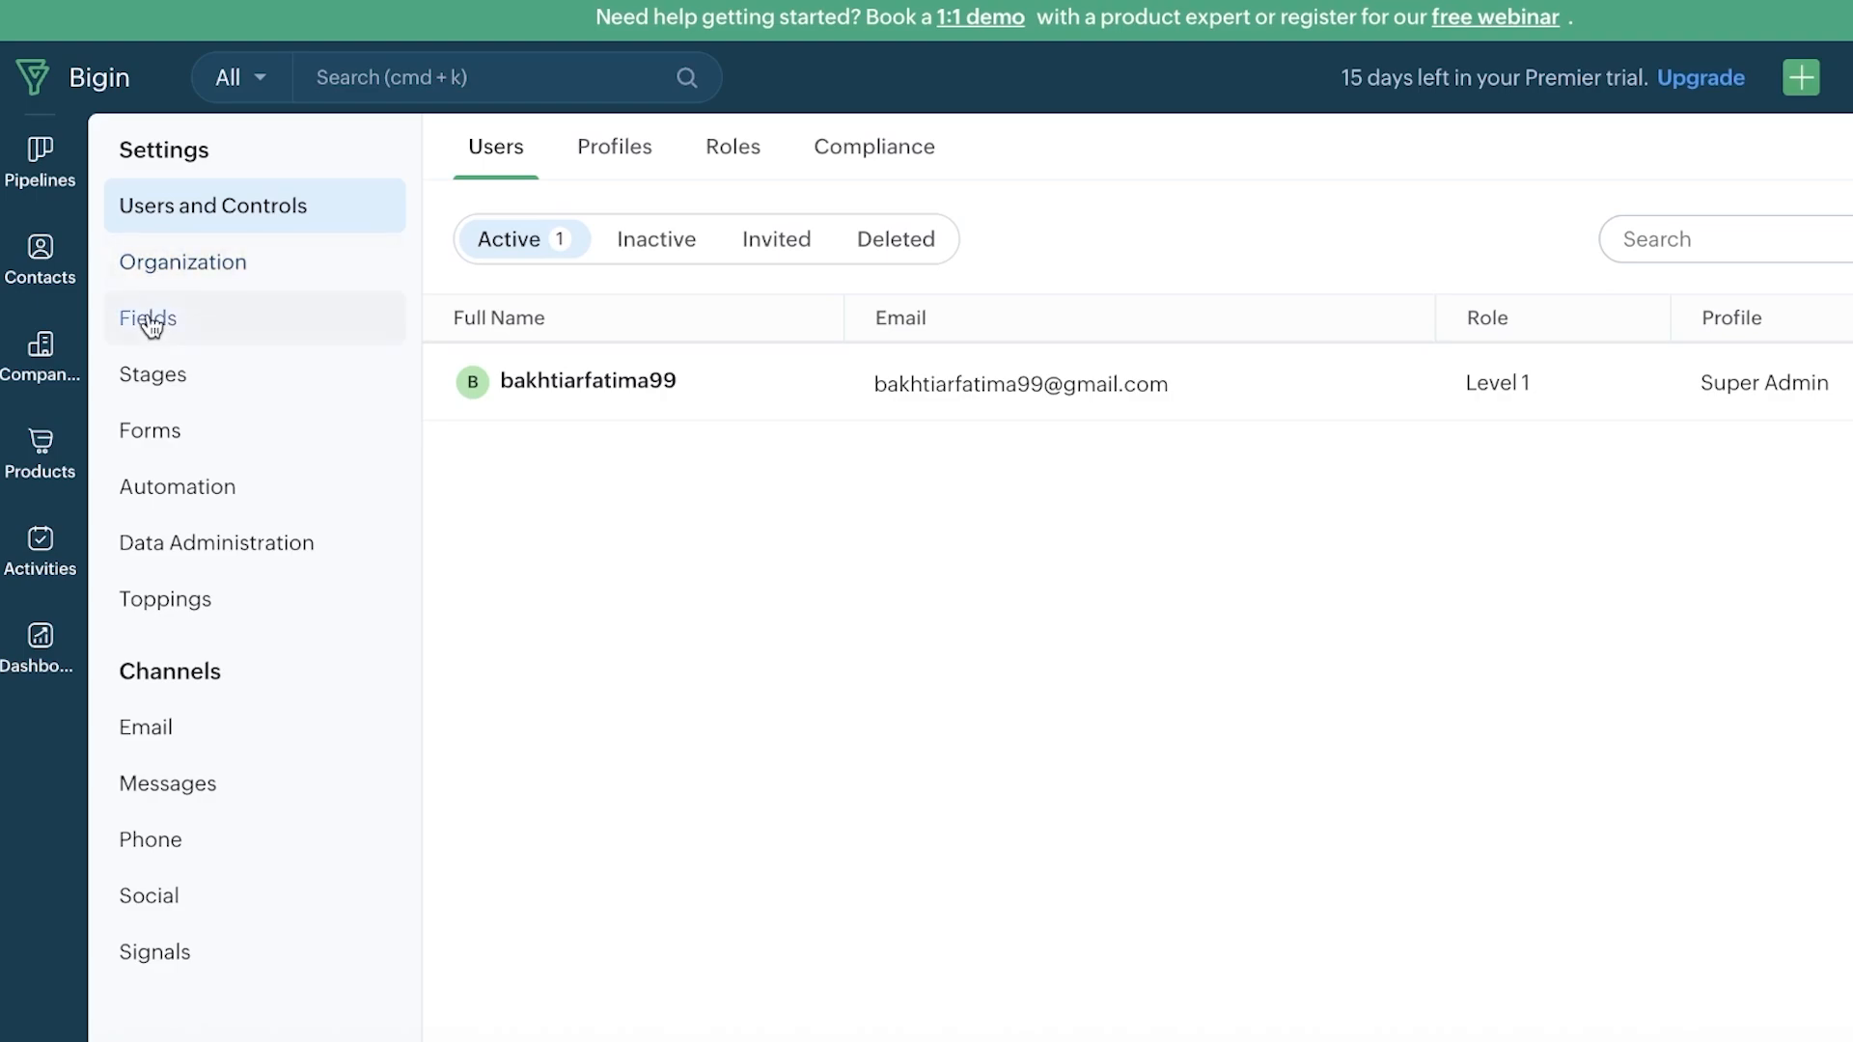